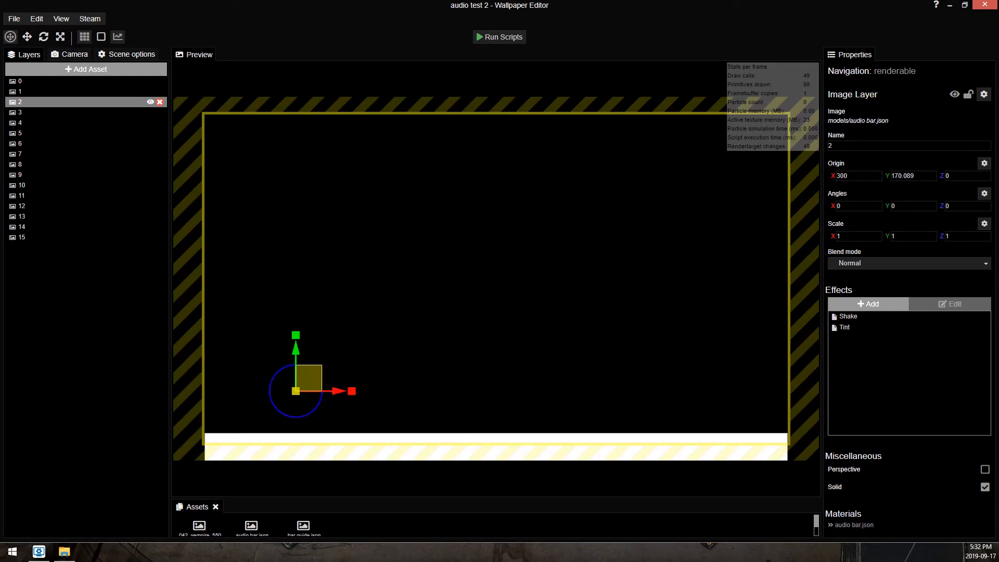
Open the recent project audio_vis/project.json in place of the current wallpaper.
left_click(14, 19)
mouse_move(46, 64)
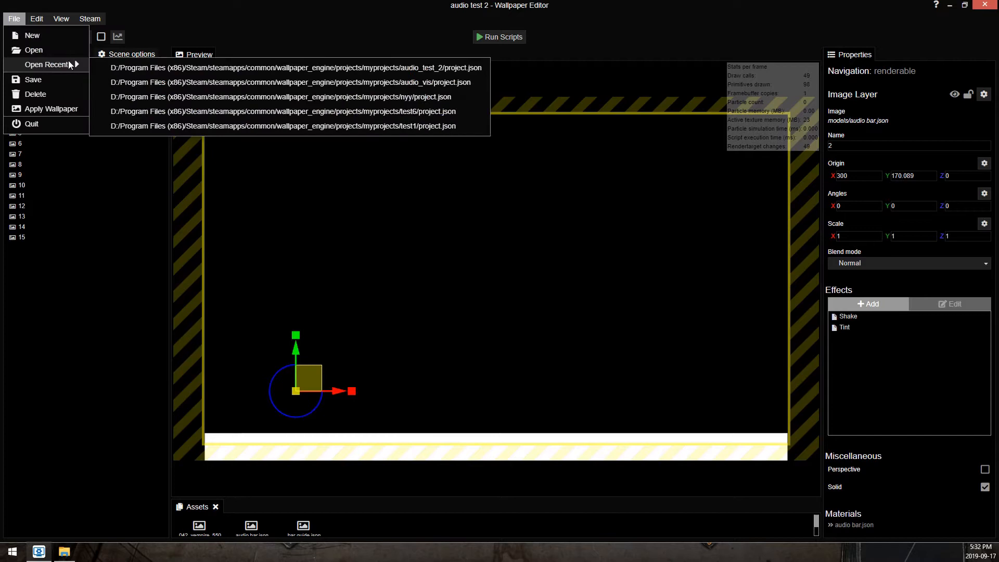
left_click(455, 85)
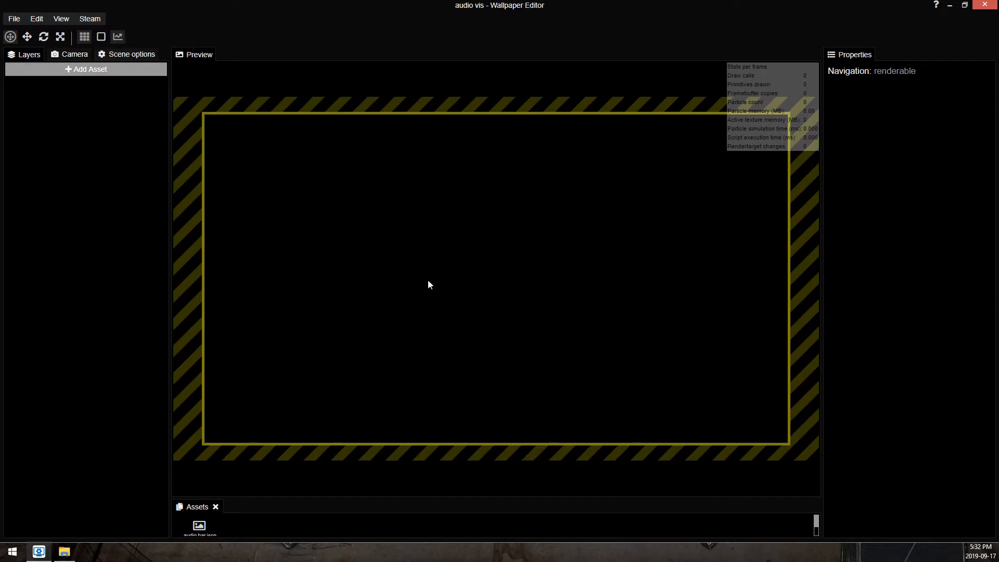
scroll(347, 283, "down", 1)
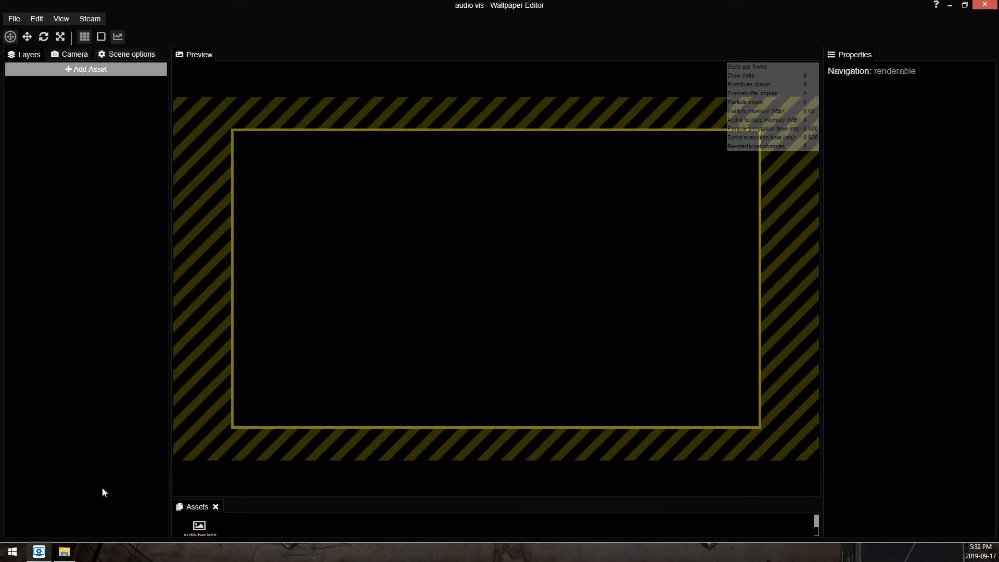
Import audio bar.png from the audio vis folder as a layer, with adjusting wallpaper size and center turned off.
left_click(64, 551)
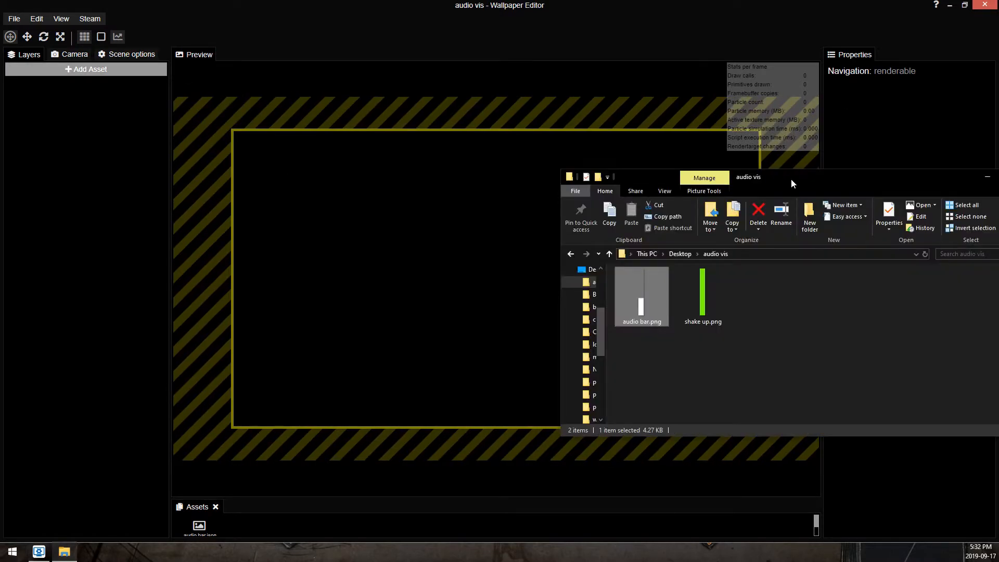
left_click_drag(792, 179, 691, 142)
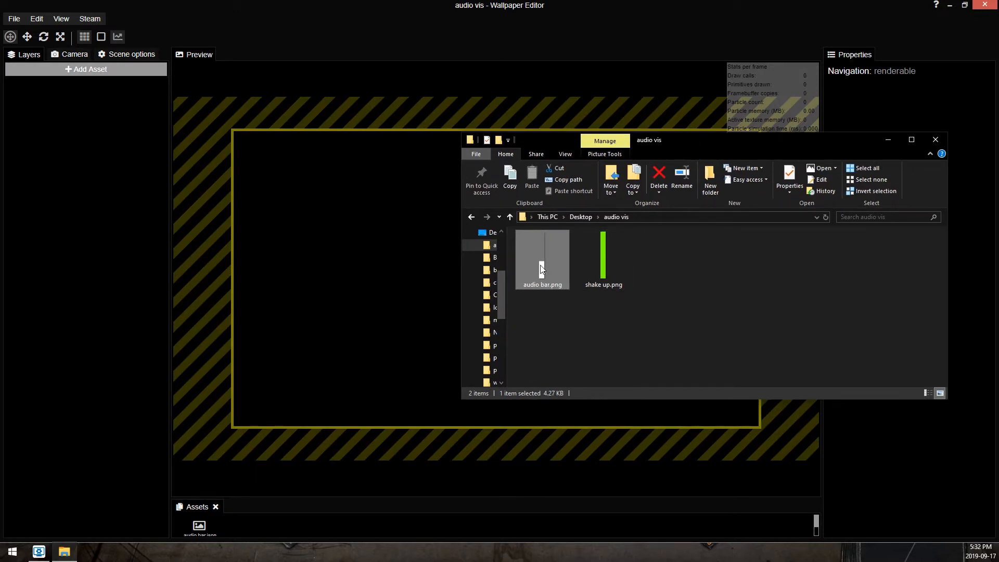
left_click_drag(540, 266, 321, 252)
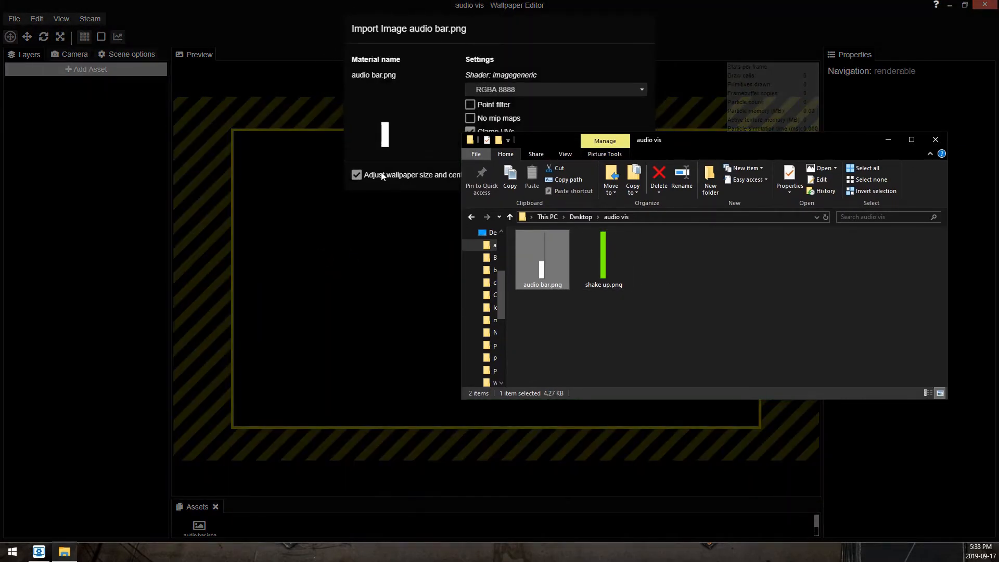
left_click(383, 176)
left_click(568, 173)
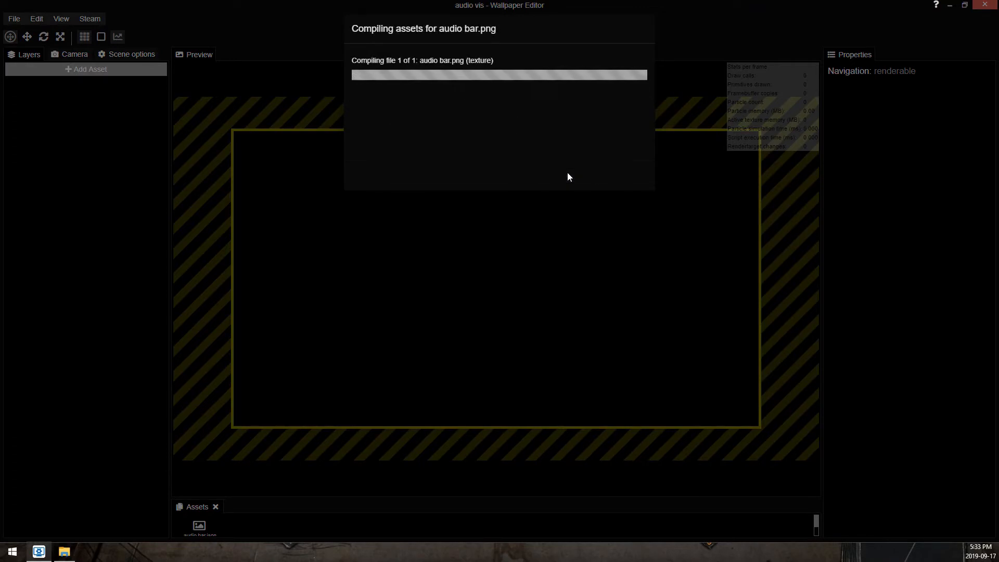
Import shake up.png from the audio vis folder into the project, leaving adjusting wallpaper size and center off.
left_click(64, 552)
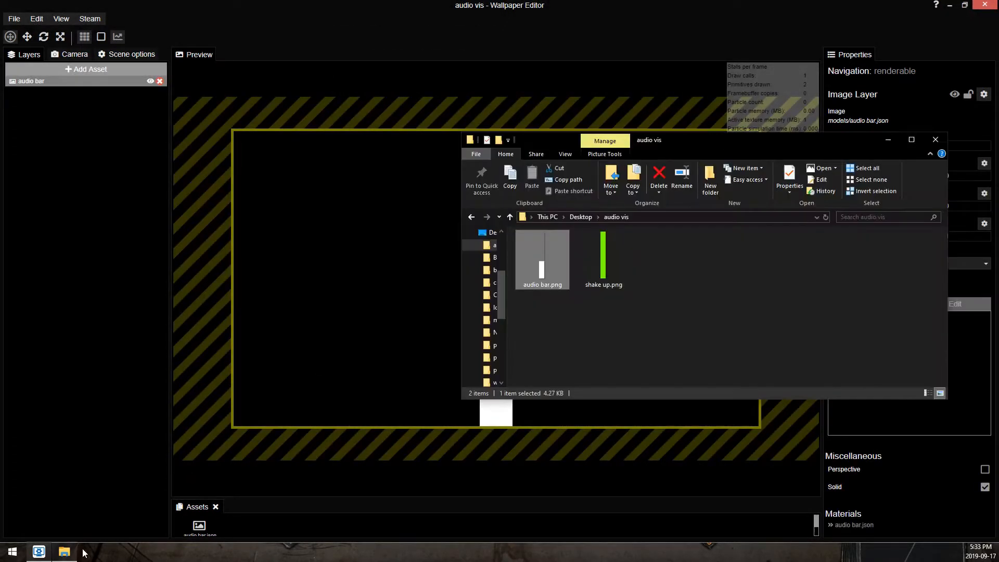
left_click(616, 247)
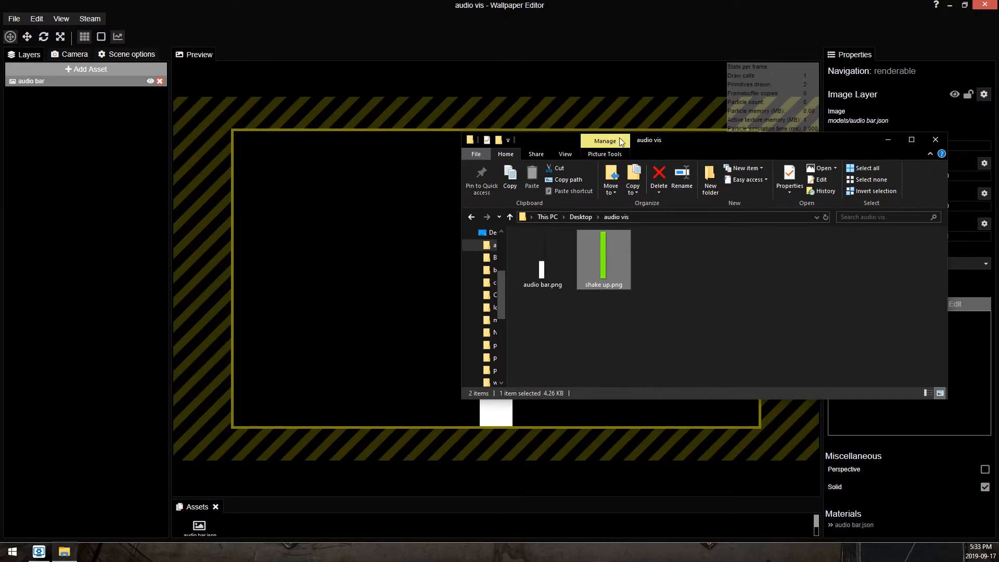
left_click_drag(619, 139, 734, 155)
left_click_drag(817, 160, 757, 160)
left_click_drag(656, 282, 474, 257)
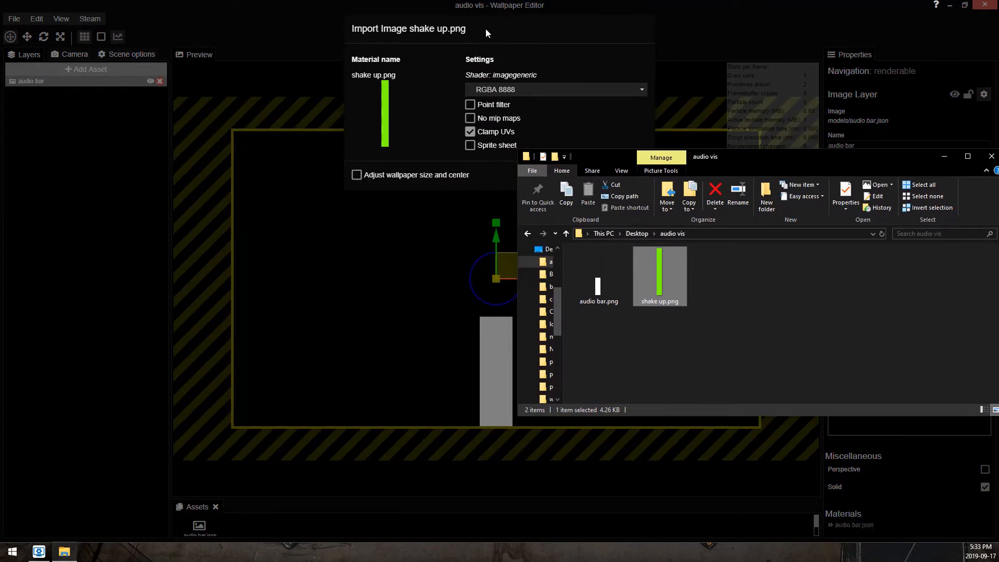
left_click(486, 28)
left_click(573, 178)
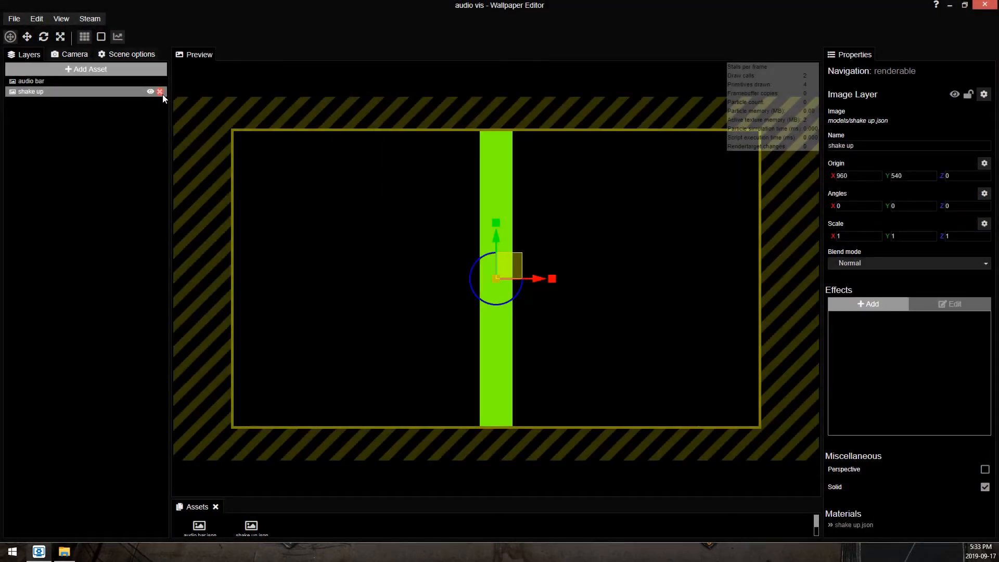
Delete the shake up layer, select the audio bar layer and save the project.
left_click(162, 94)
left_click(48, 85)
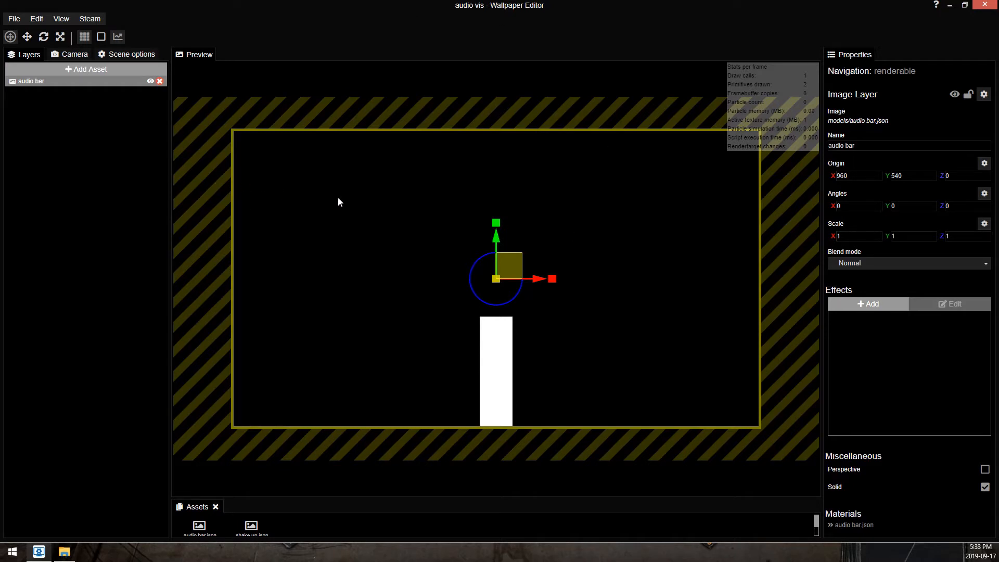
key("ctrl+s")
Move the audio bar left and down until only its tip stays inside the canvas, at about X 655 and Y 169.
left_click_drag(537, 279, 453, 279)
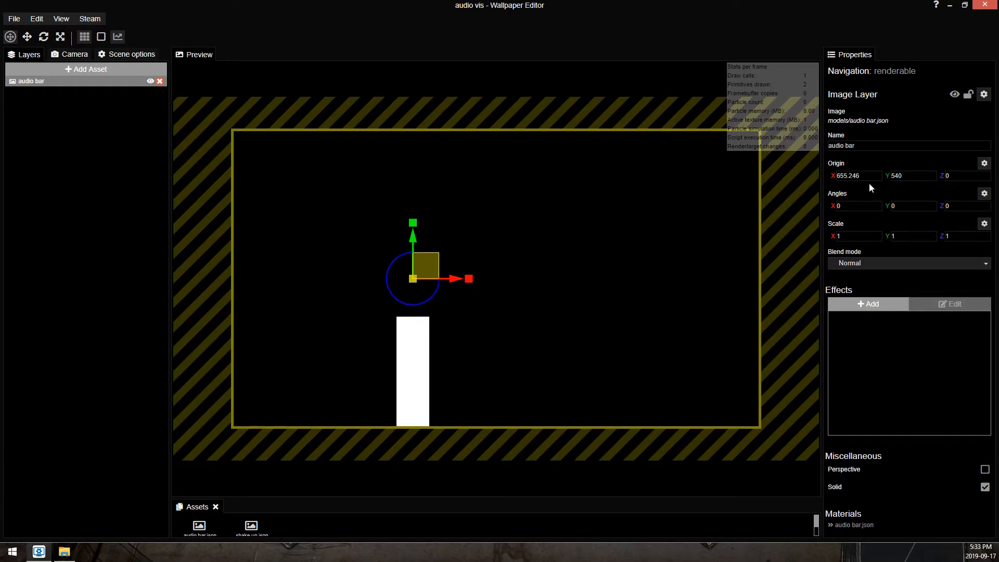
left_click_drag(420, 242, 419, 339)
scroll(485, 330, "down", 2)
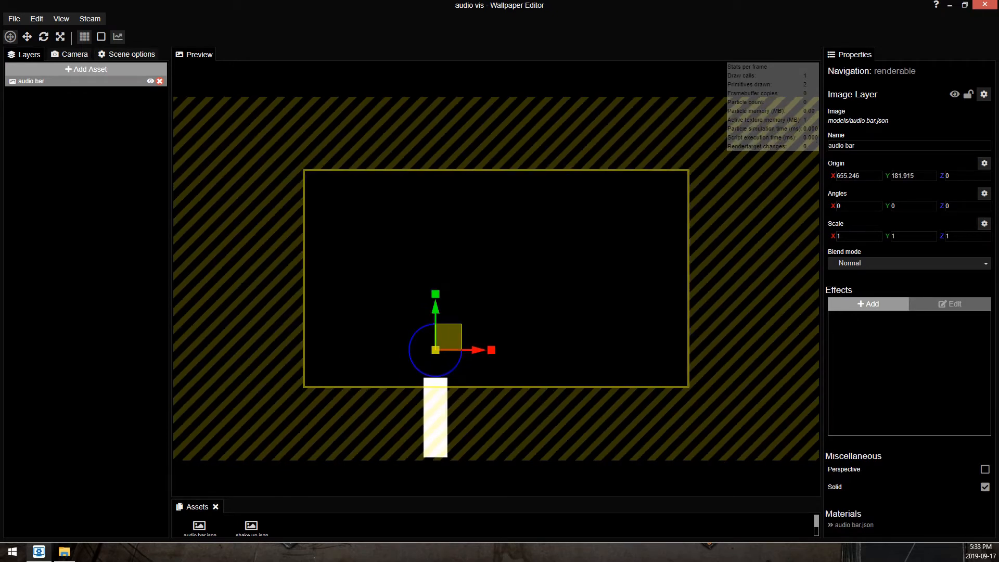
scroll(446, 364, "up", 2)
left_click_drag(401, 298, 401, 303)
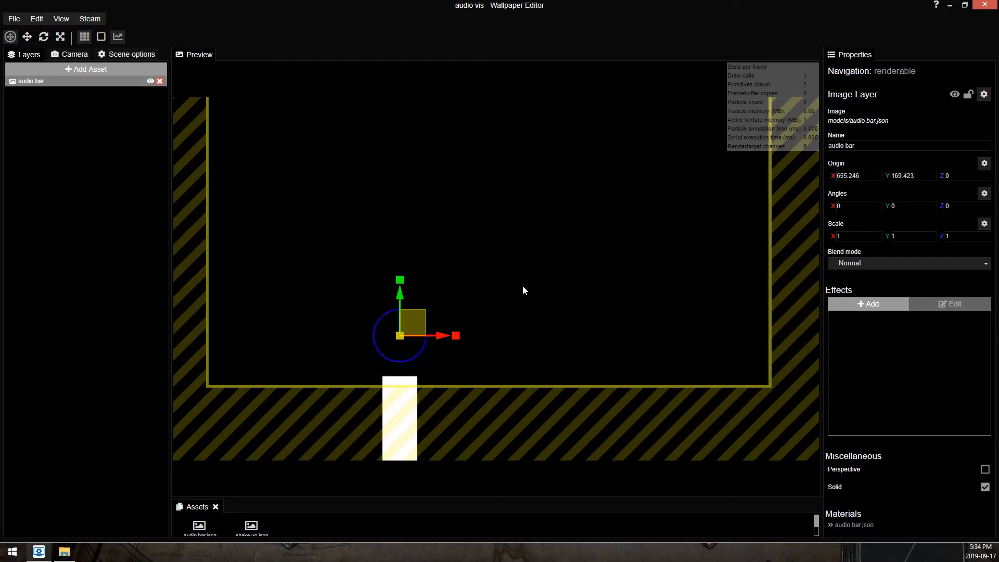
Set the audio bar's X origin to 60, check its alignment with the canvas's left edge and save the project.
double_click(859, 176)
type("60")
scroll(569, 145, "up", 8)
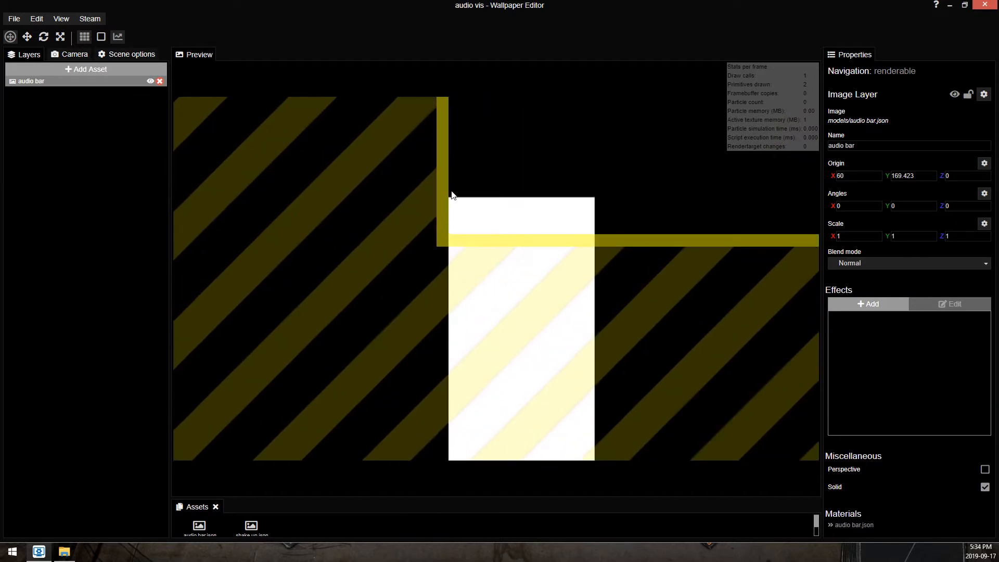
scroll(446, 214, "down", 3)
scroll(445, 213, "down", 4)
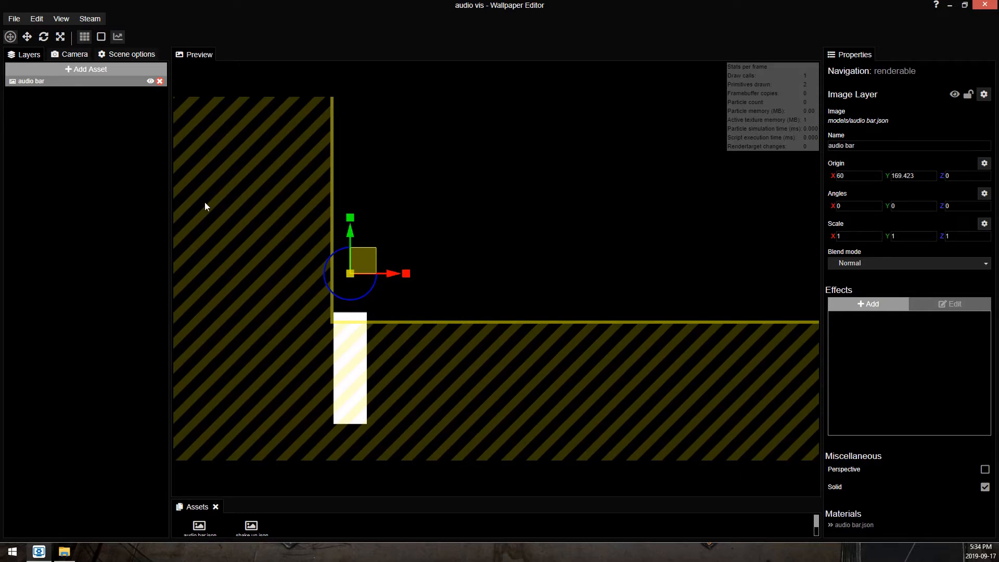
key("ctrl+s")
Add a Shake effect to the audio bar layer.
scroll(553, 239, "down", 3)
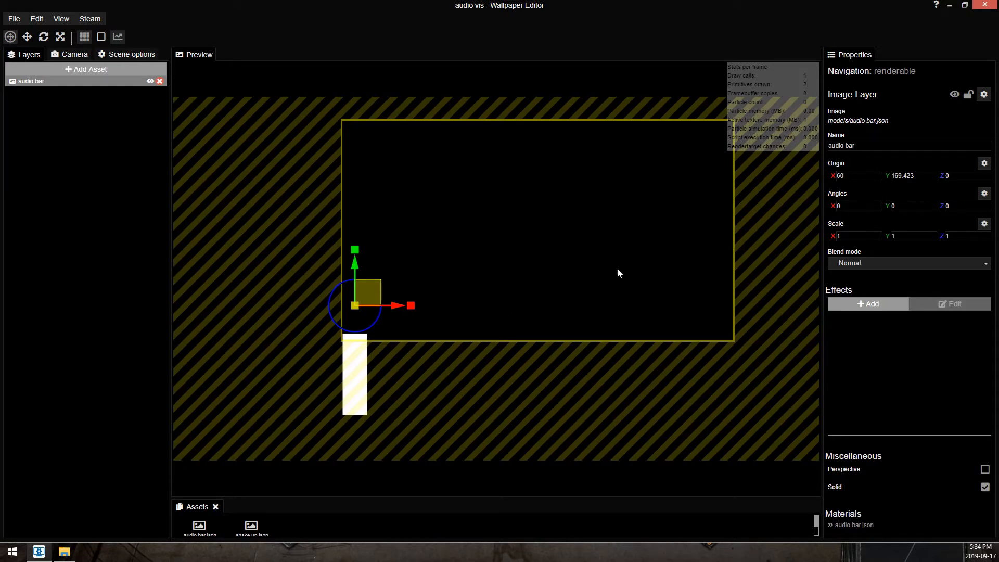
scroll(485, 259, "up", 2)
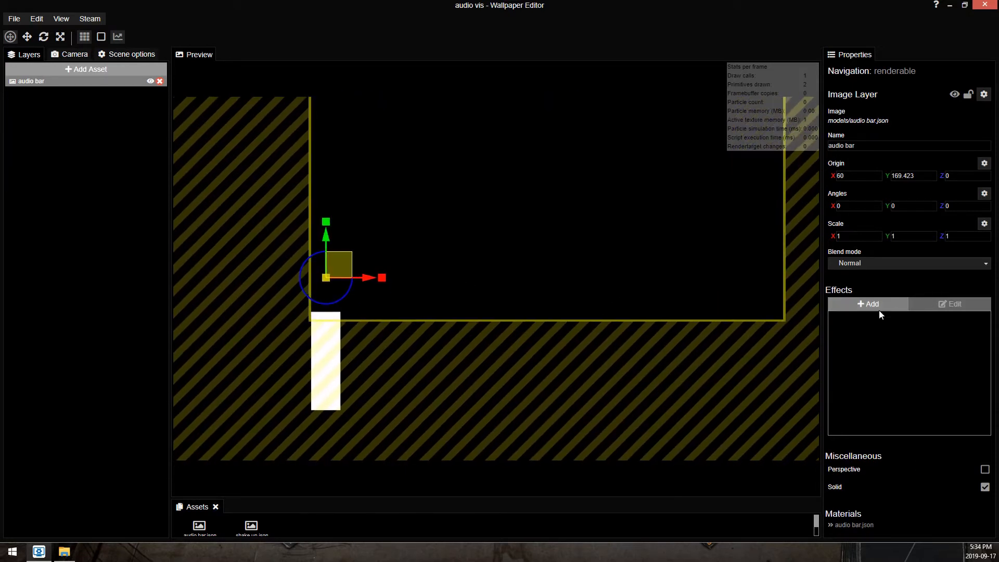
left_click(891, 301)
scroll(448, 188, "down", 4)
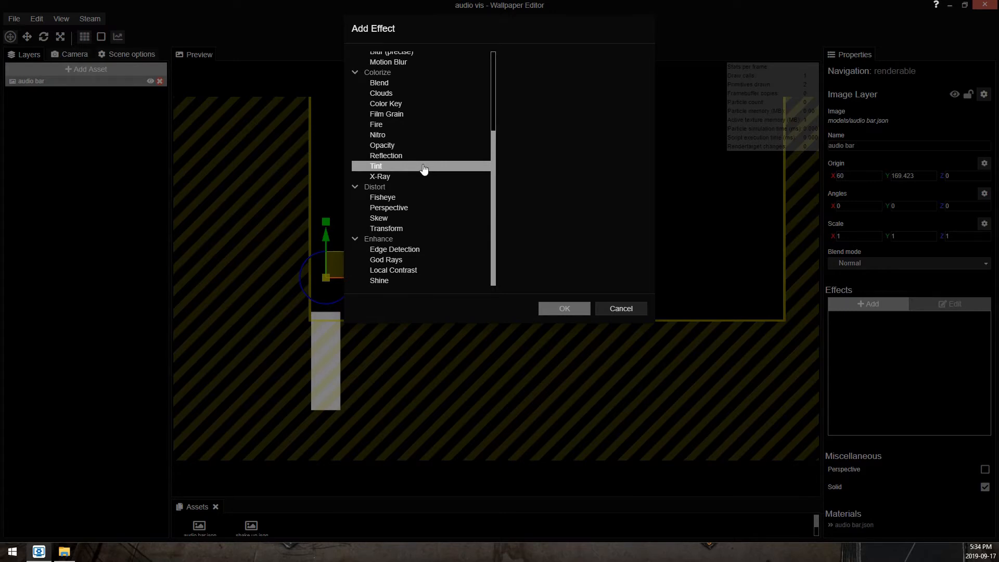
scroll(417, 130, "up", 3)
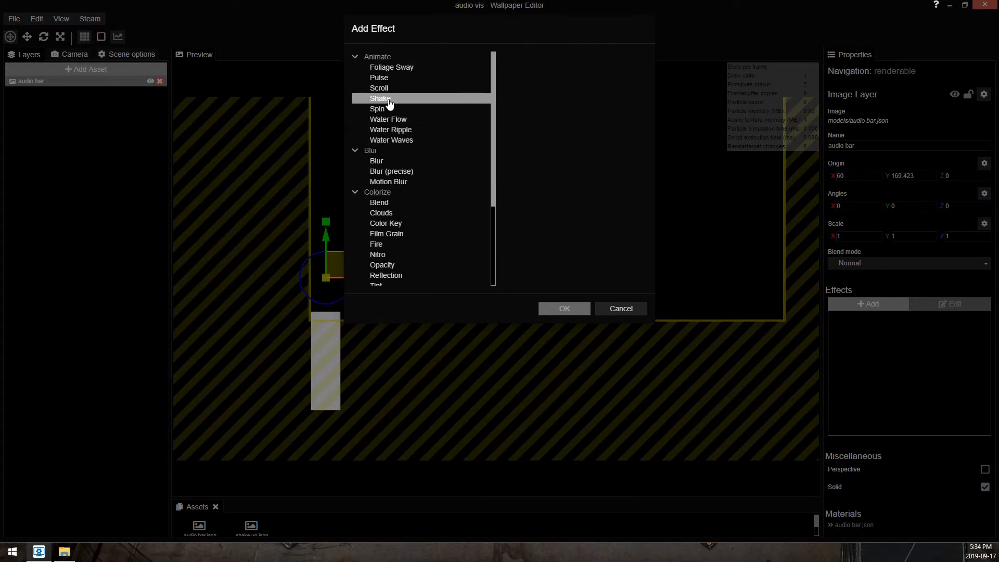
double_click(389, 101)
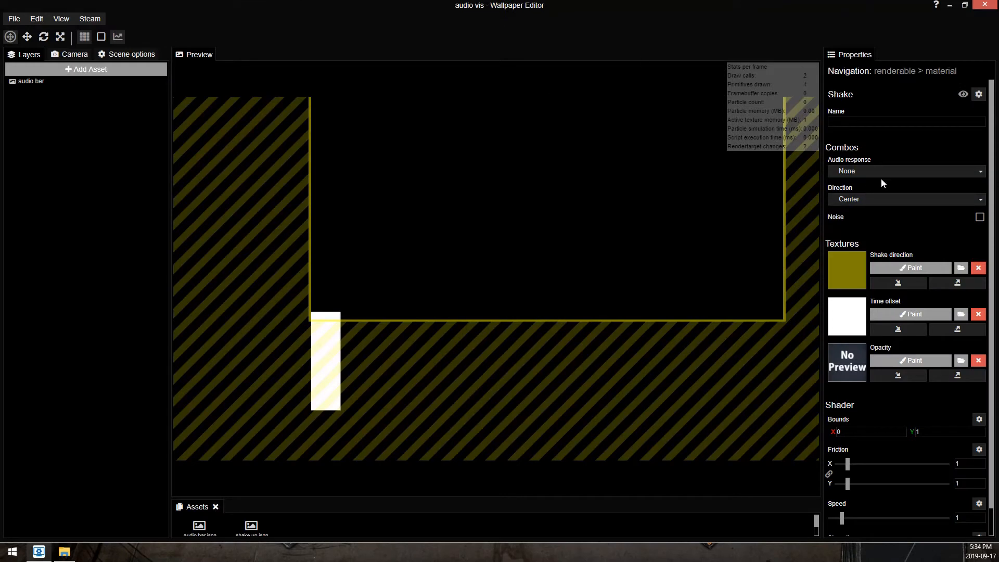
Set the Shake effect's audio response to Center, assign shake up.png as its shake direction texture and save.
left_click(862, 172)
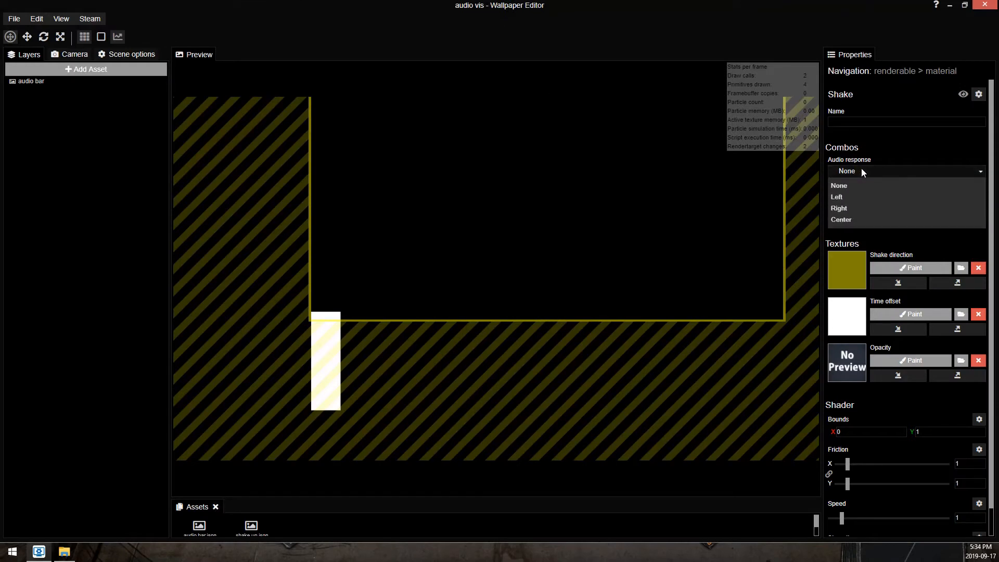
left_click(851, 224)
scroll(907, 211, "down", 2)
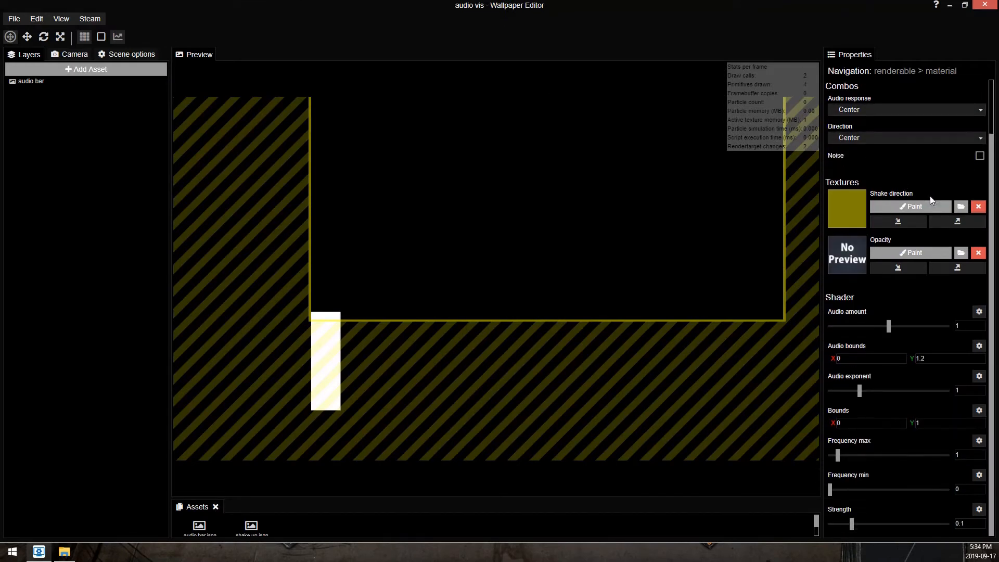
left_click(962, 206)
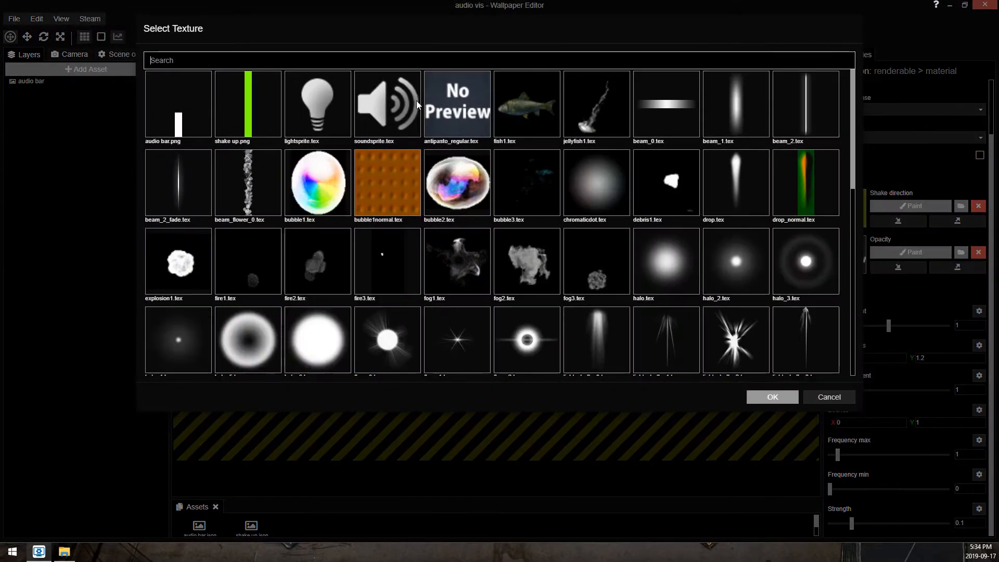
double_click(258, 110)
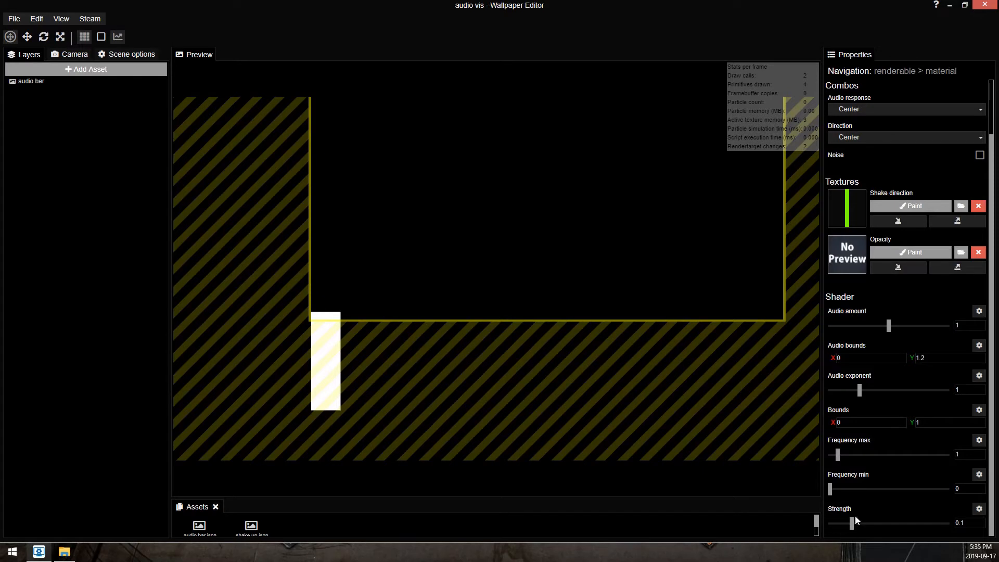
key("ctrl+s")
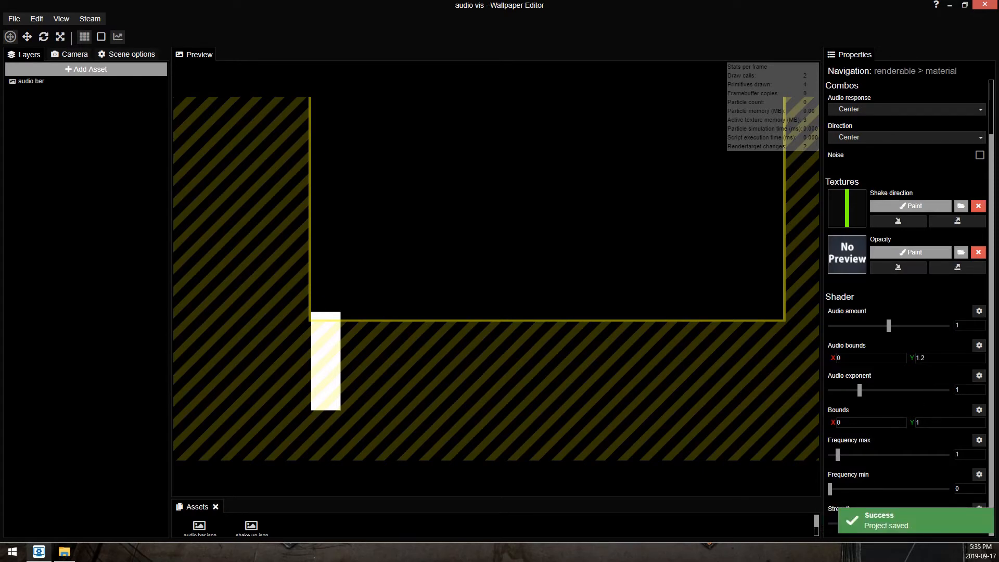
Set the Shake effect's audio amount to 15 and its strength to 0.15, saving the project.
left_click(899, 525)
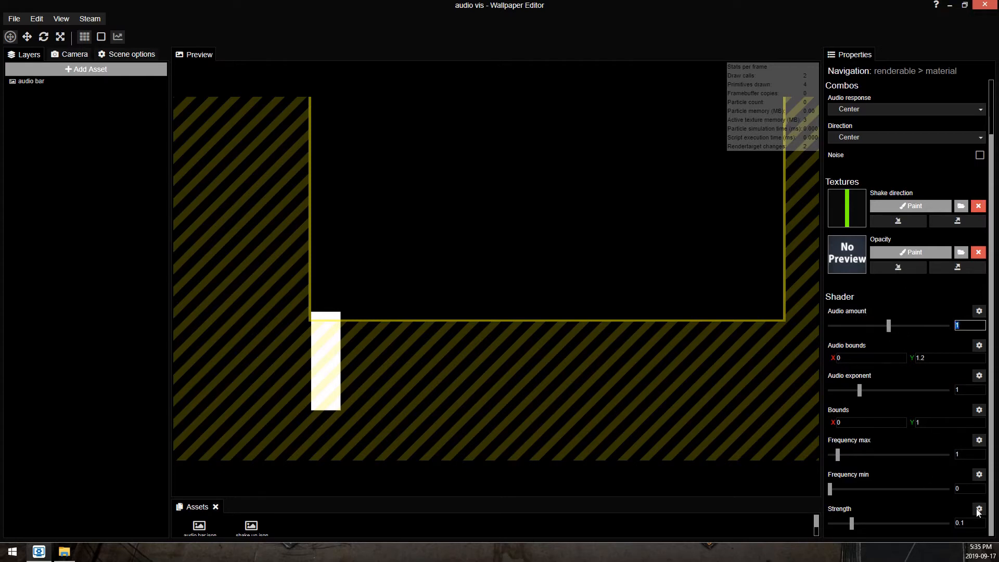
left_click(970, 326)
type("15")
left_click(969, 523)
type("0.15")
key("ctrl+s")
Set the Shake effect's maximum frequency to 0 and its audio bounds to X .1 and Y 1, saving the project.
left_click_drag(838, 455, 830, 456)
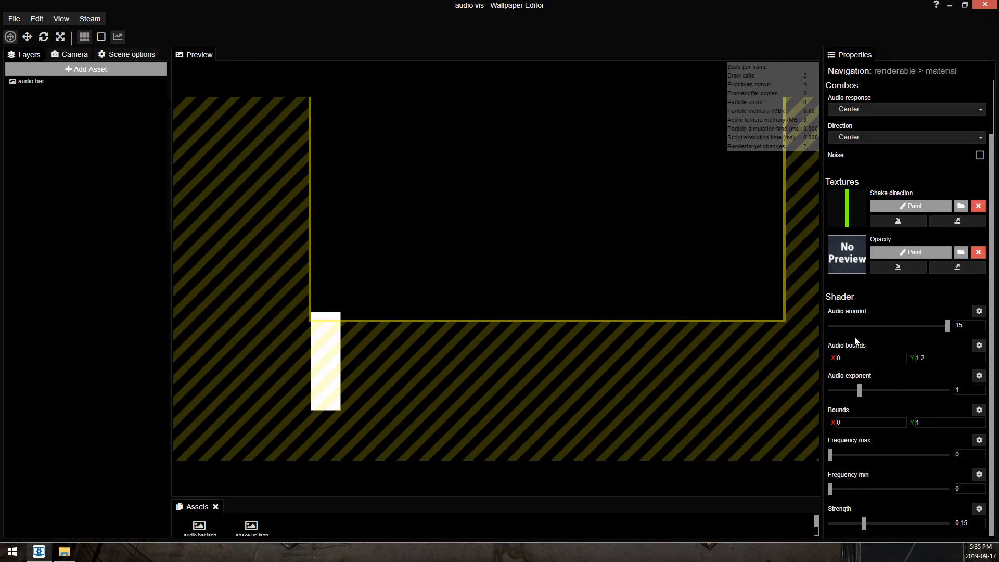
left_click(864, 358)
key("ctrl+s")
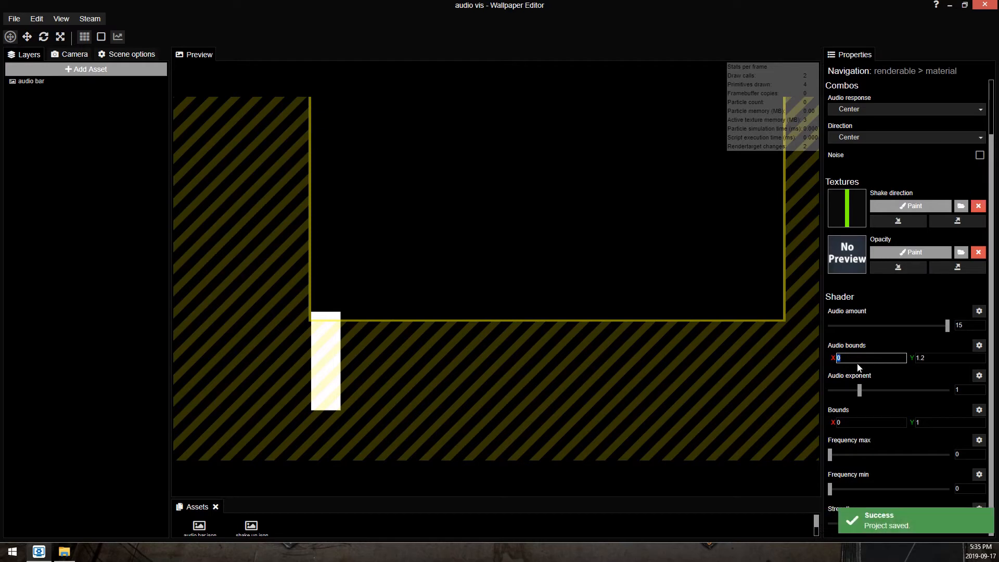
type(".1")
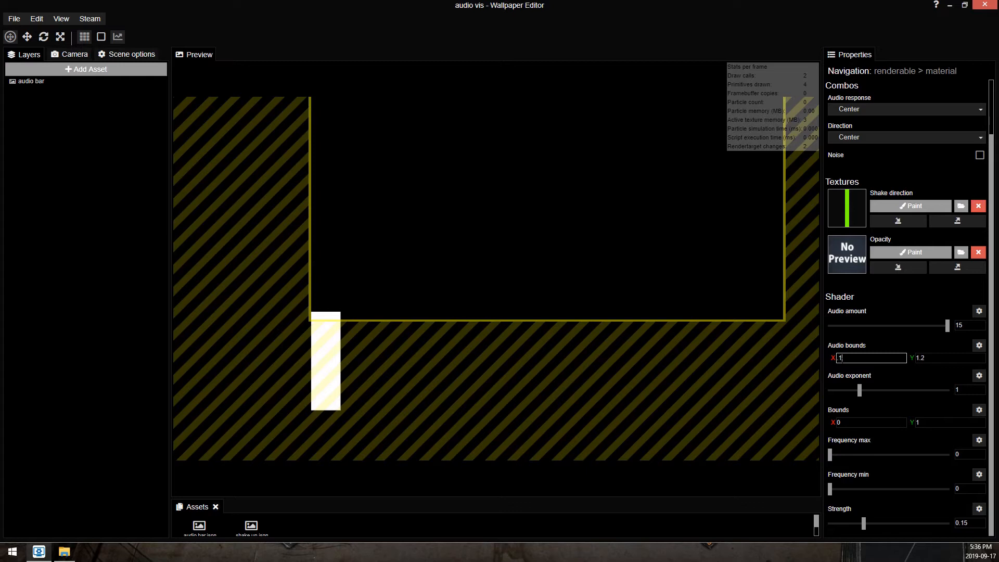
key("ctrl+s")
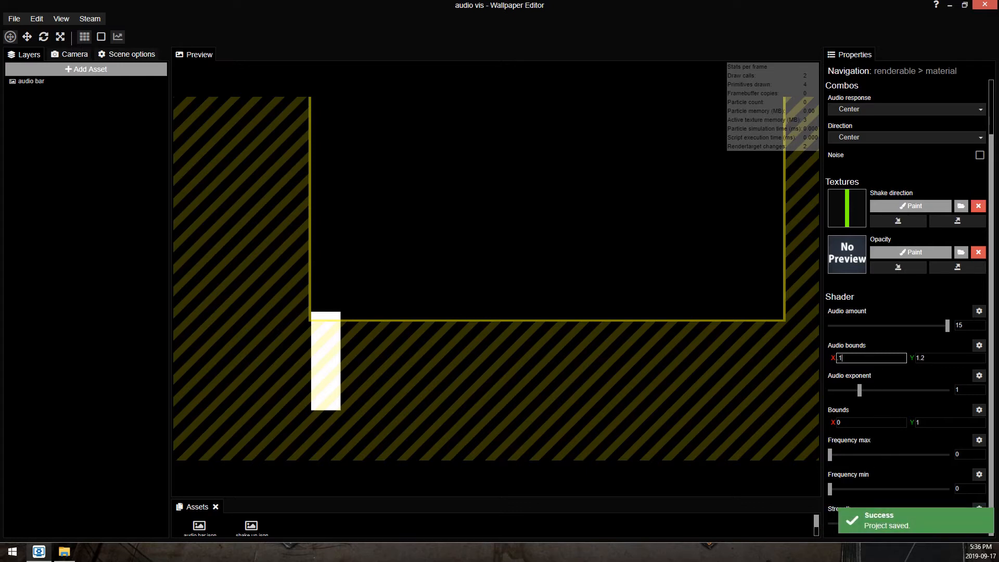
key("Tab")
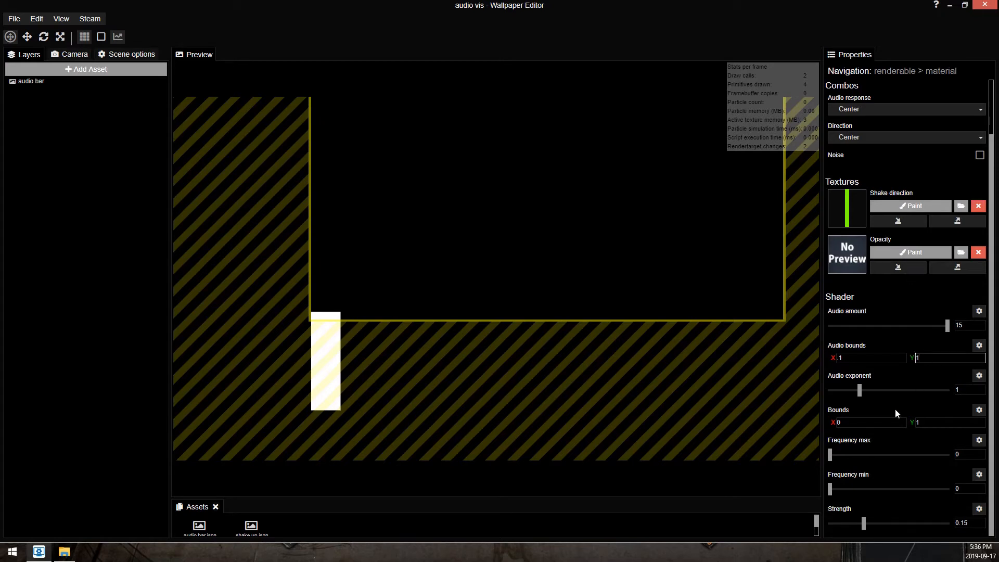
left_click(969, 455)
key("ctrl+s")
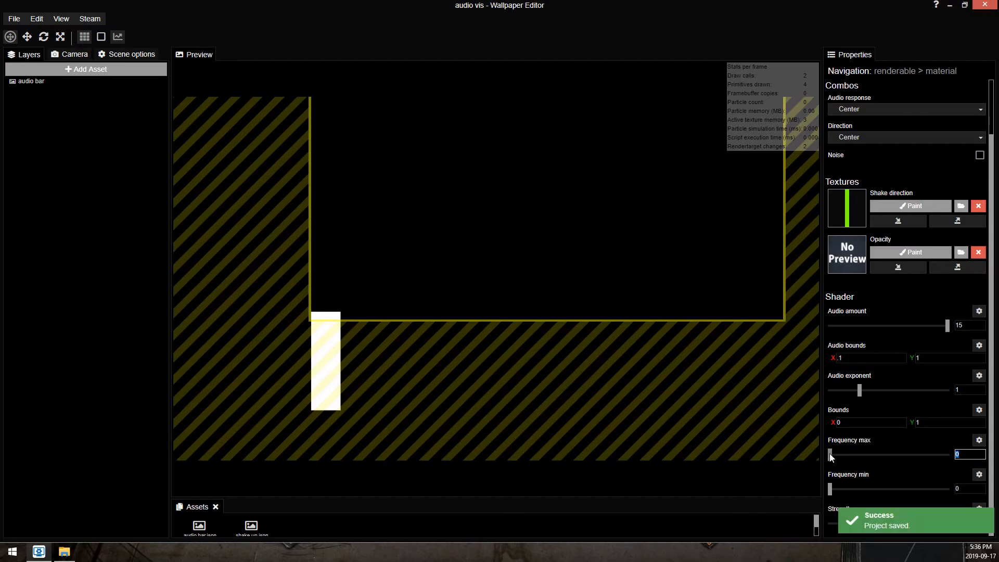
mouse_move(830, 455)
left_mouse_down()
mouse_move(947, 455)
mouse_move(838, 456)
left_mouse_up()
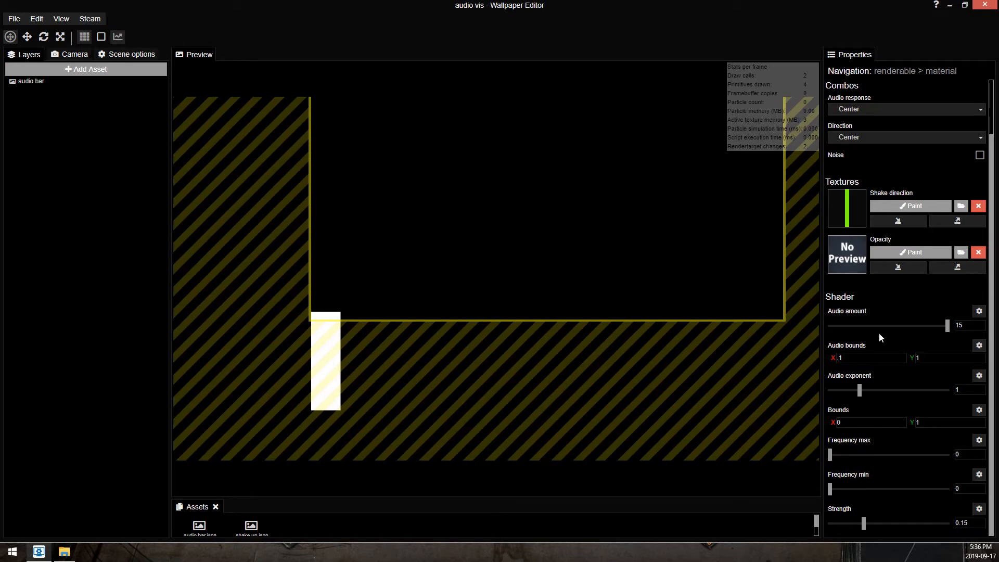
Save the project and add a Tint effect to the audio bar layer.
key("ctrl+s")
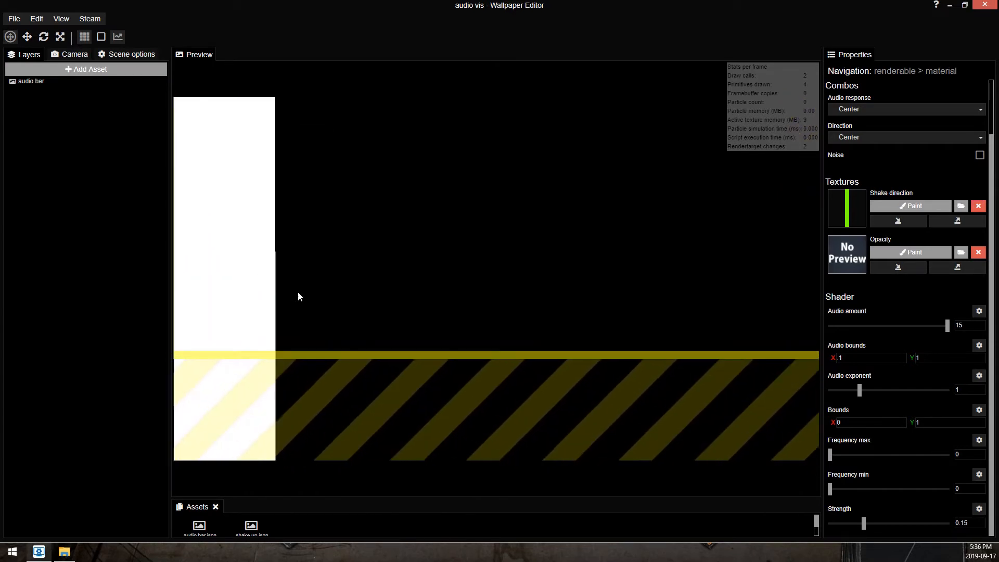
scroll(308, 296, "down", 7)
left_click_drag(309, 296, 212, 331)
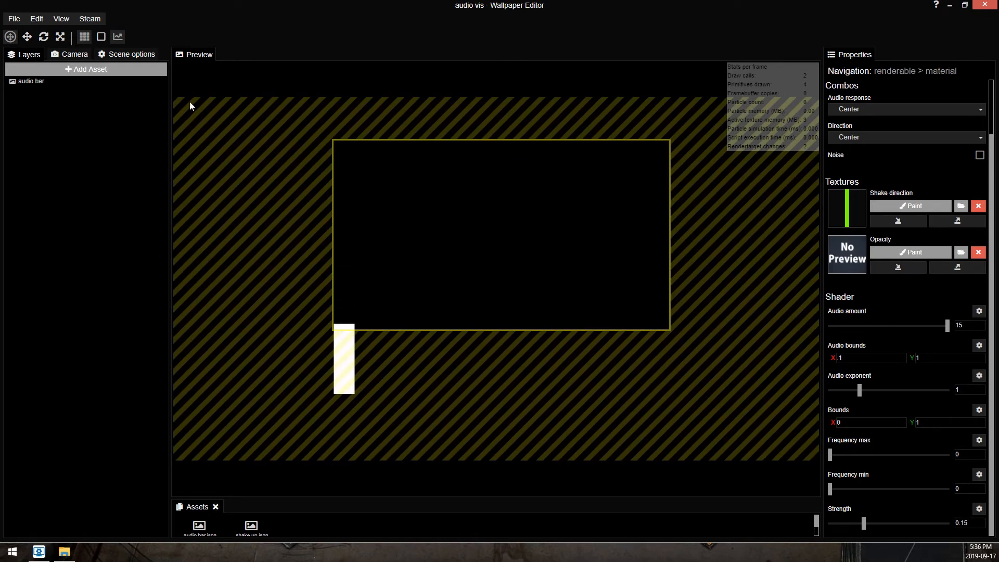
left_click(58, 83)
left_click(904, 304)
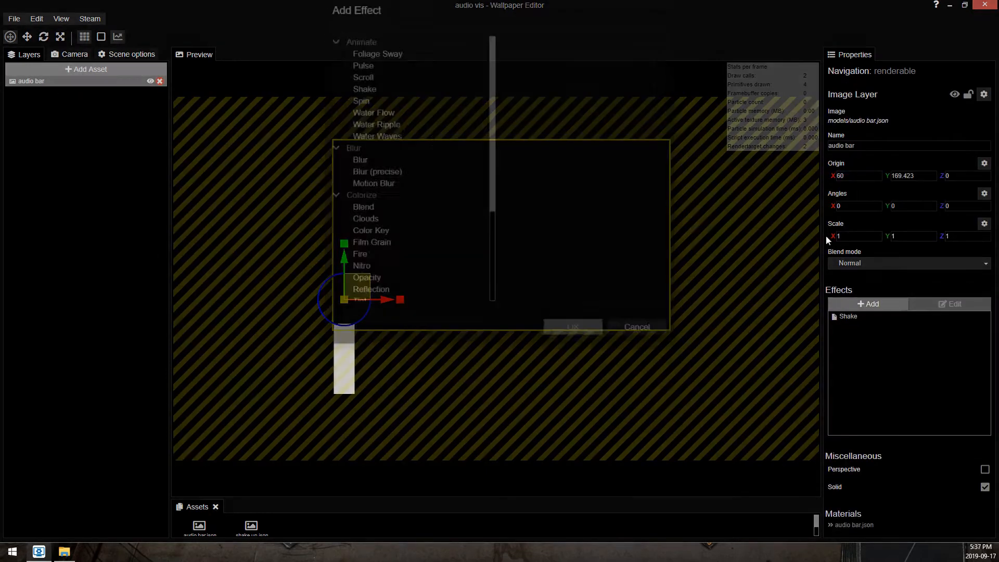
scroll(429, 185, "down", 4)
left_click(404, 167)
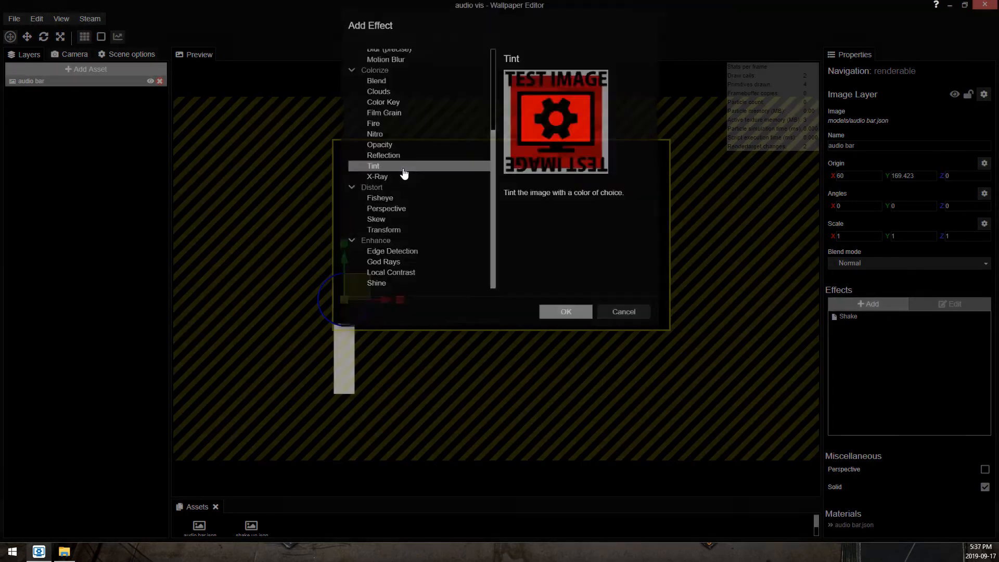
left_click(565, 309)
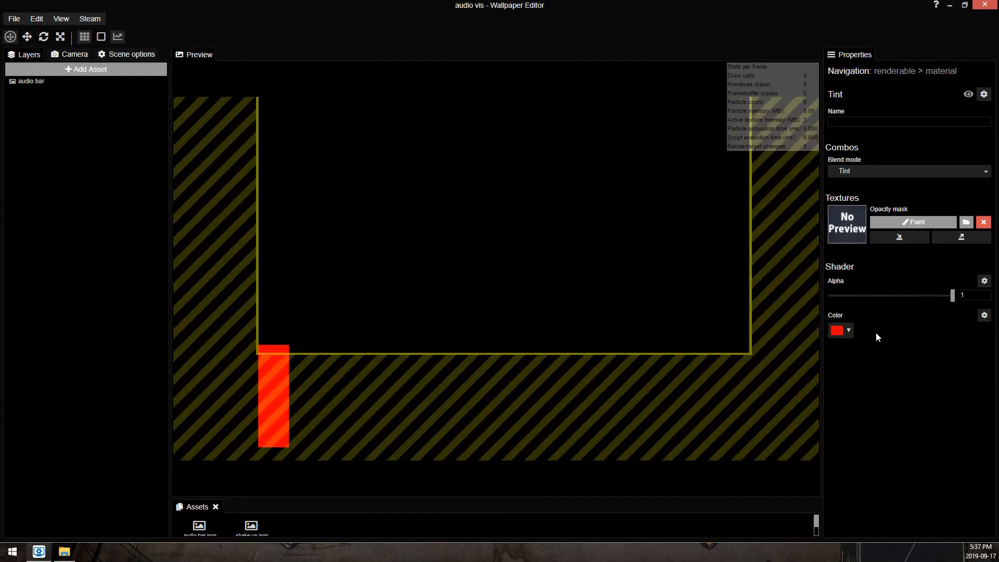
Start a new color user property for binding the Tint effect's color and title it "bar color".
left_click(984, 316)
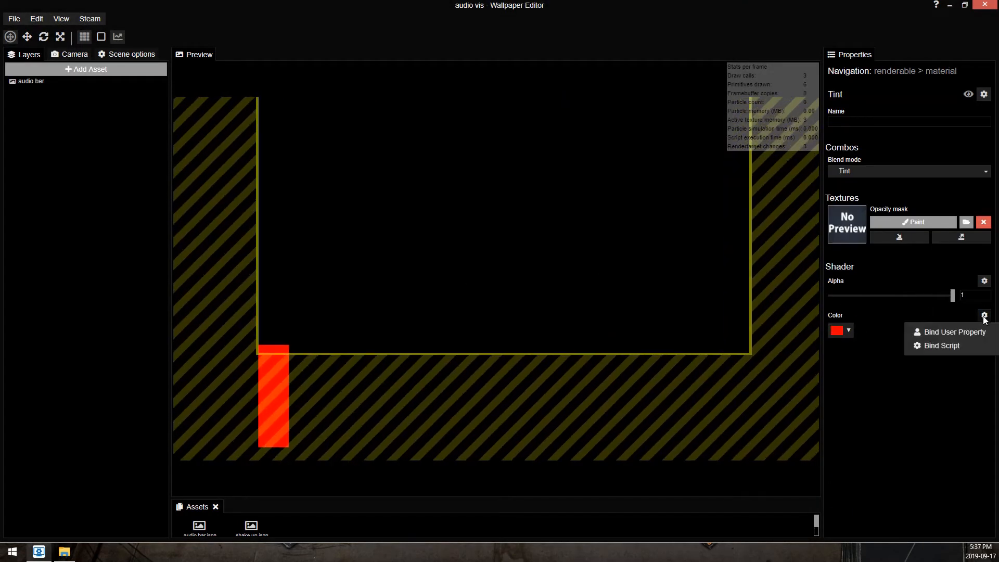
left_click(954, 333)
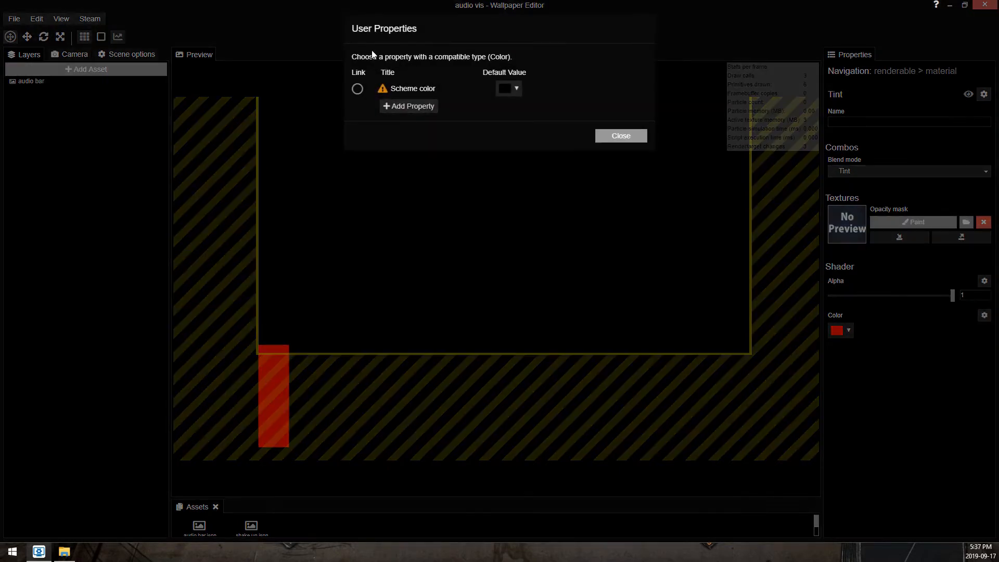
left_click(405, 108)
left_click(509, 81)
type("b")
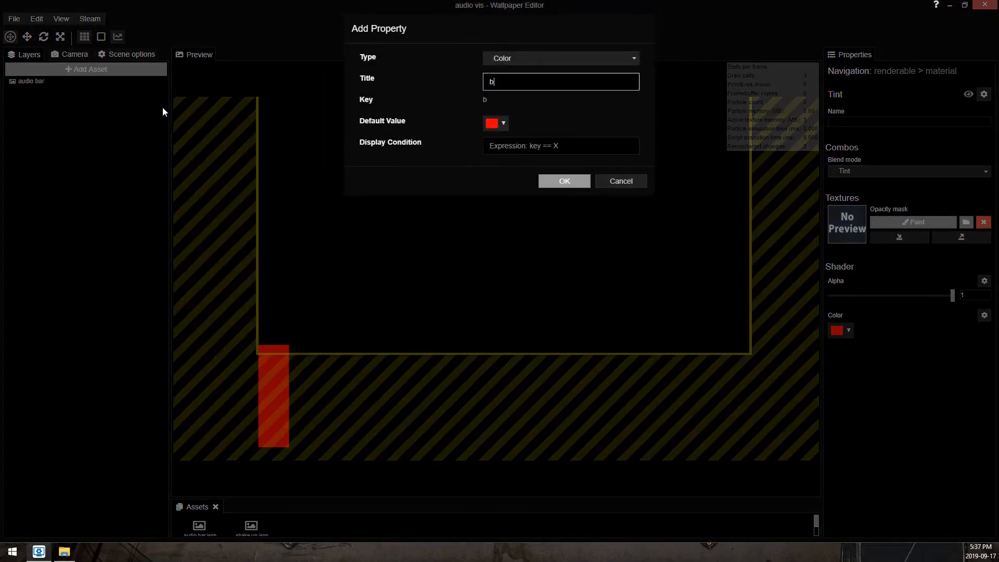
type("ar color")
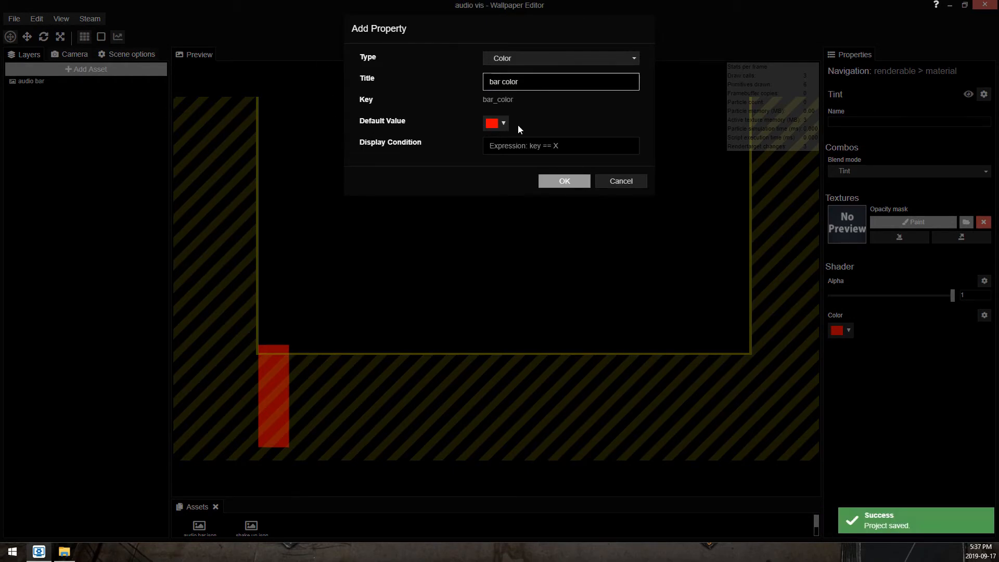
Set the bar color property's default value to #ffffff and create it as the Tint color's linked property.
left_click(504, 124)
left_click(376, 142)
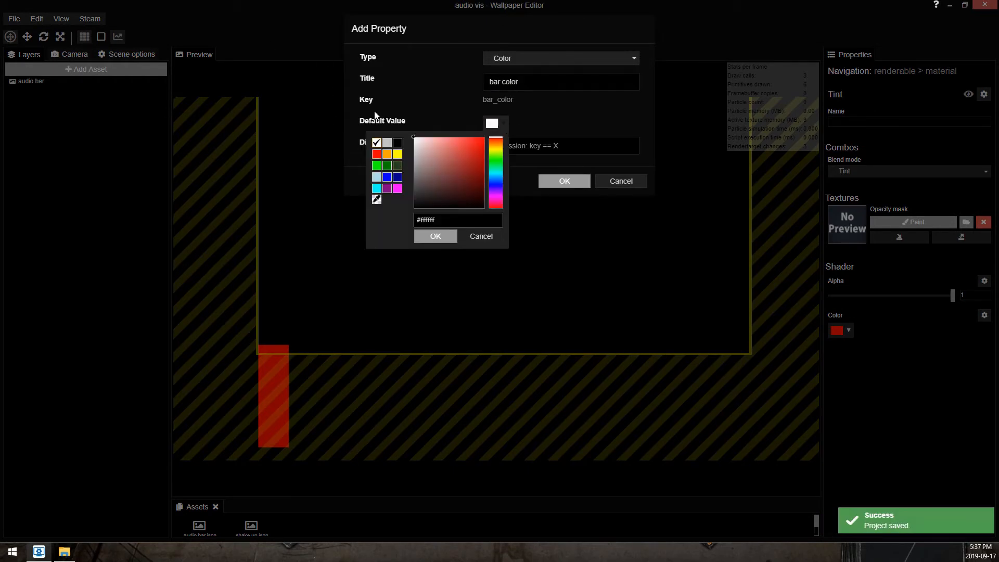
left_click(435, 236)
left_click(569, 180)
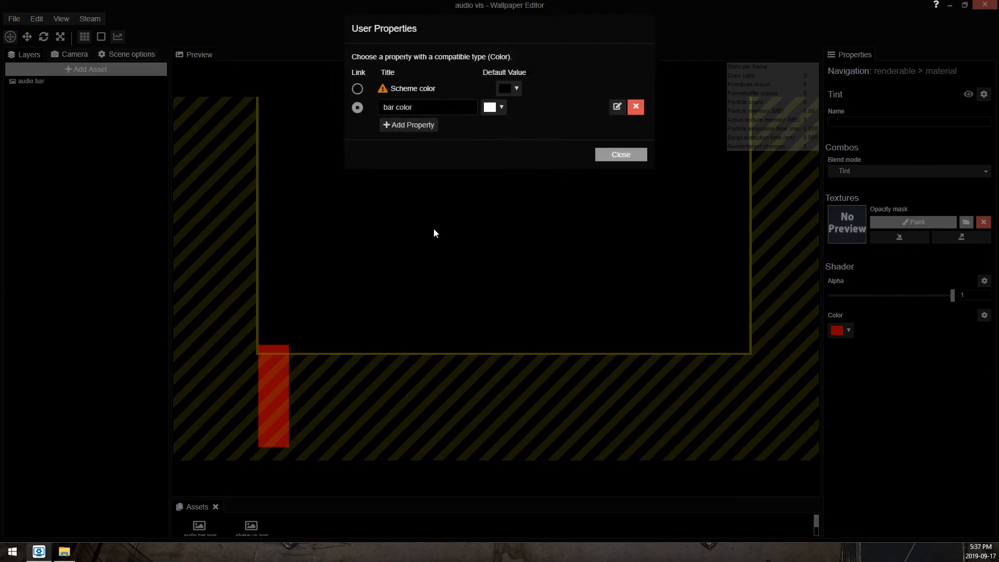
left_click(616, 152)
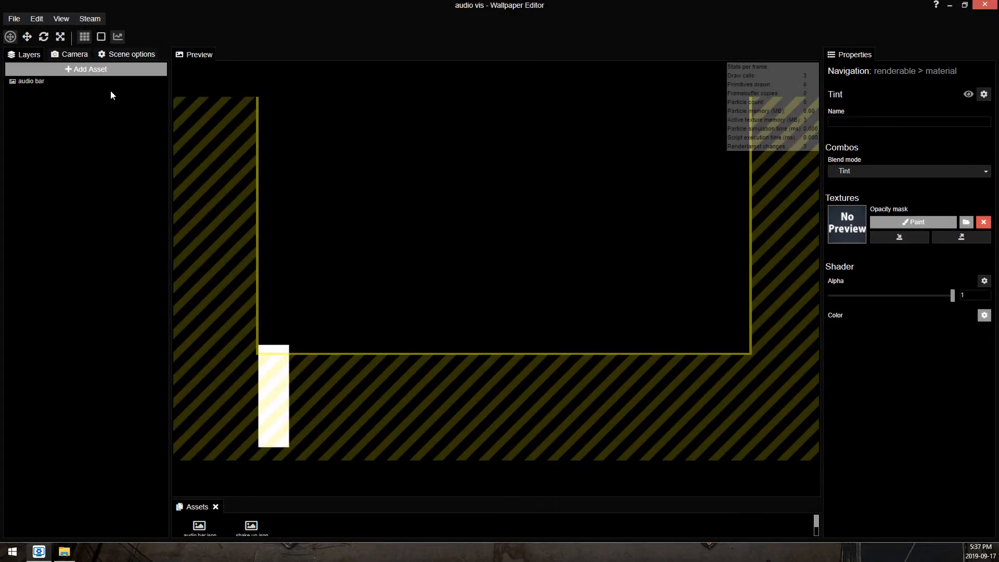
Save the project and bind the audio bar material's alpha to a new slider user property titled "bar alpha".
left_click(74, 80)
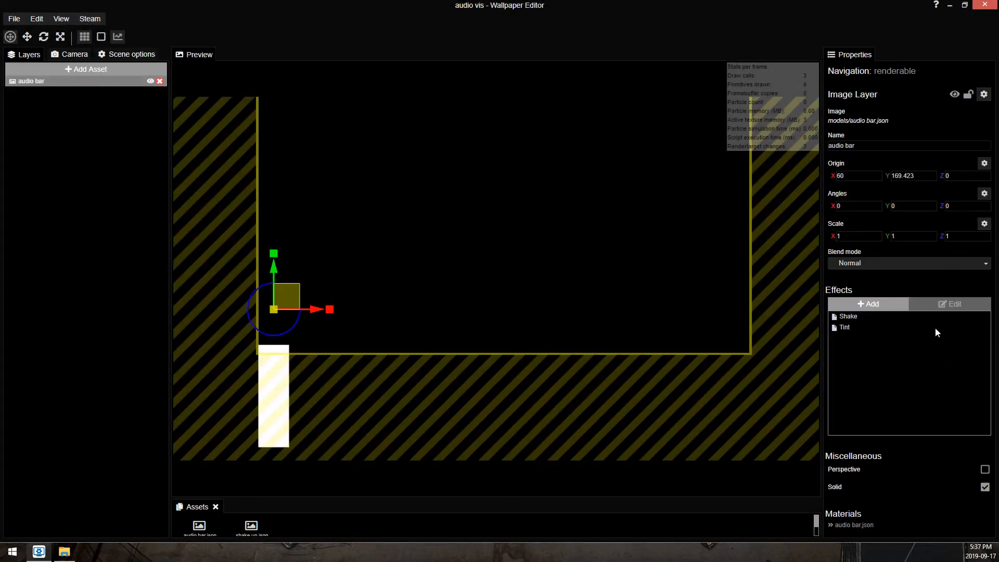
left_click(856, 525)
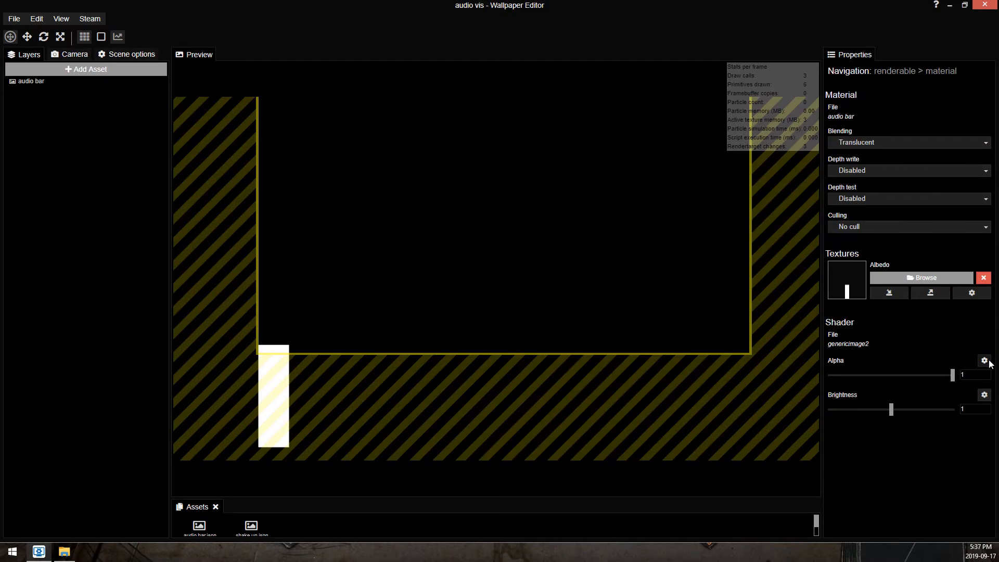
left_click(51, 83)
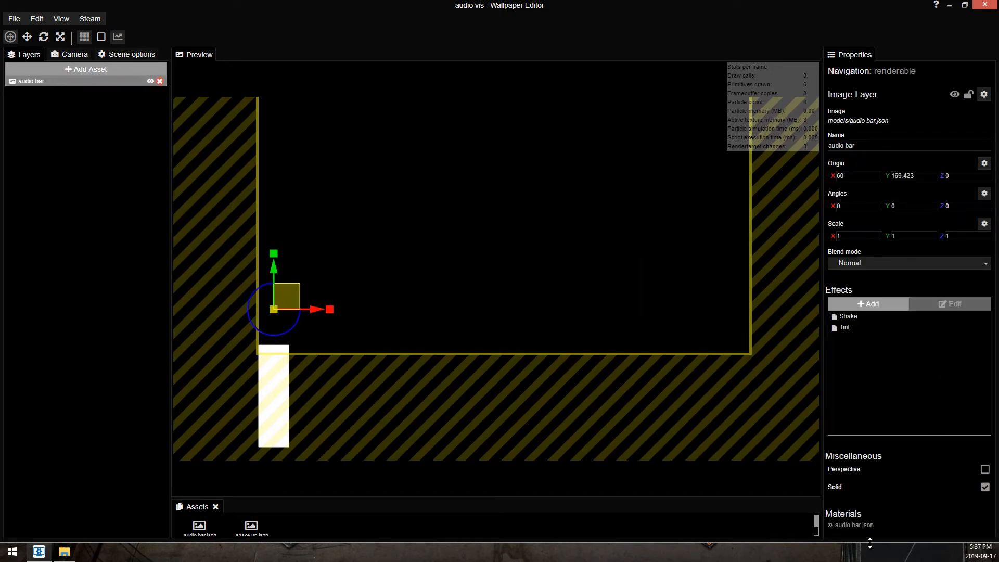
key("ctrl+s")
left_click(853, 526)
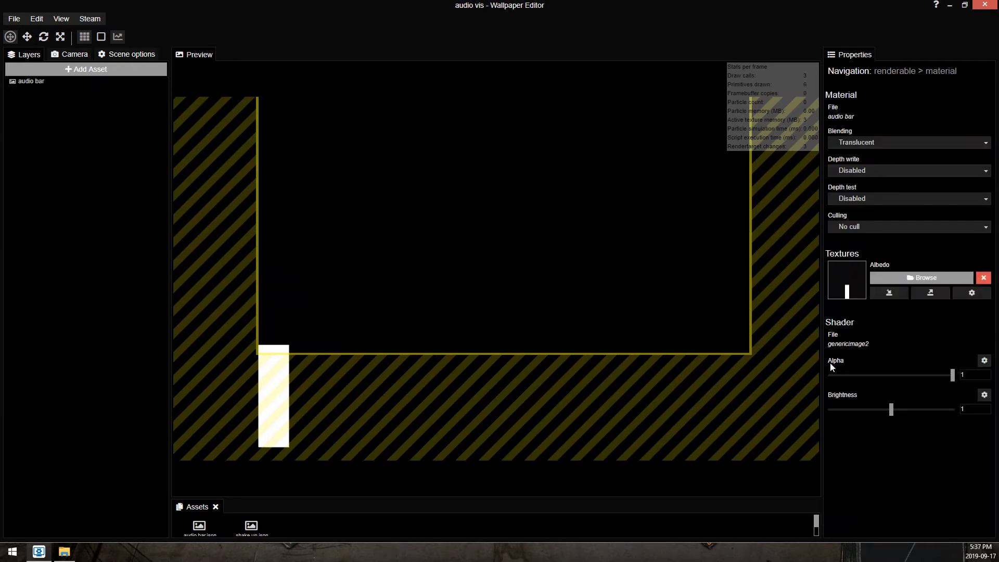
left_click(984, 361)
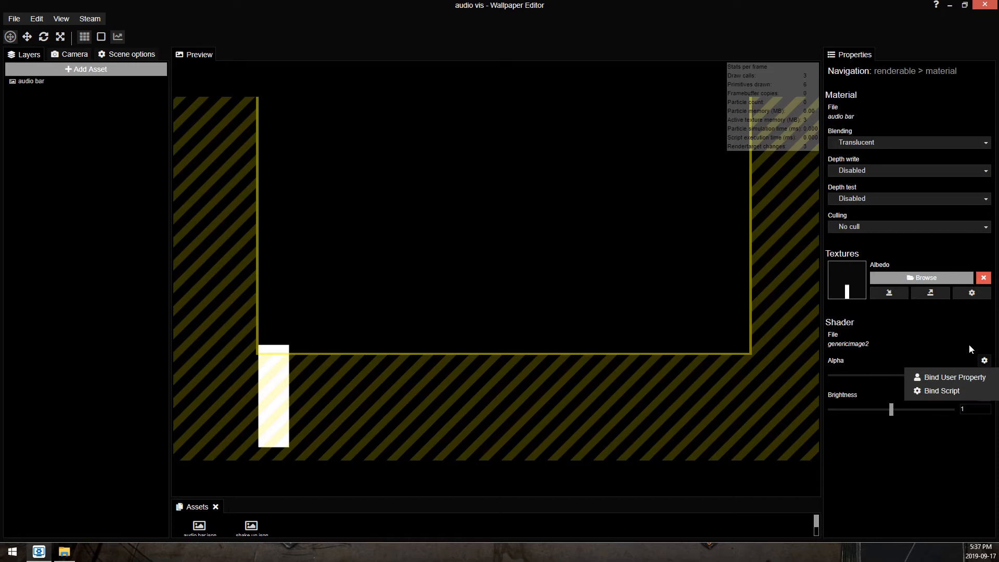
left_click(943, 376)
left_click(409, 92)
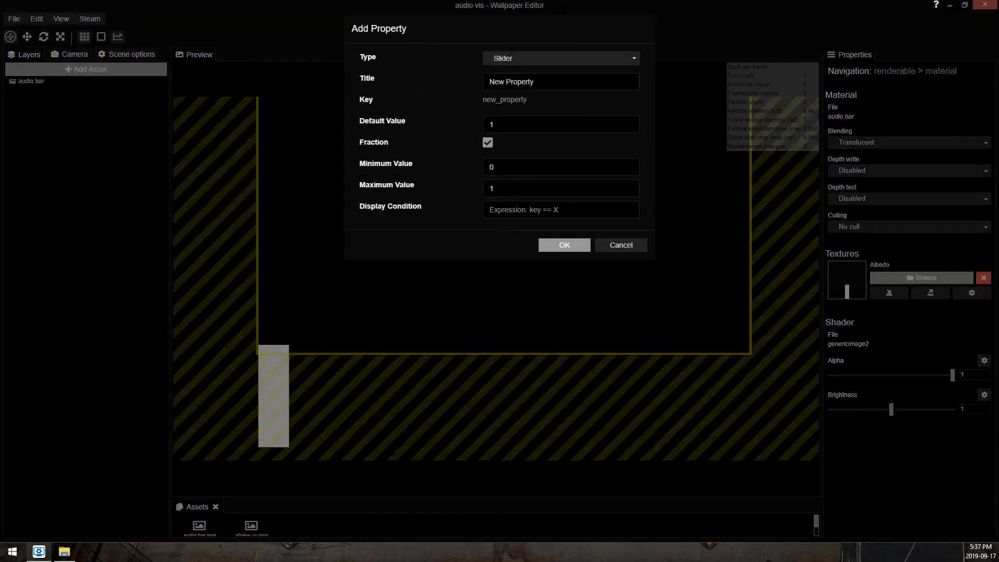
type("bar alpha")
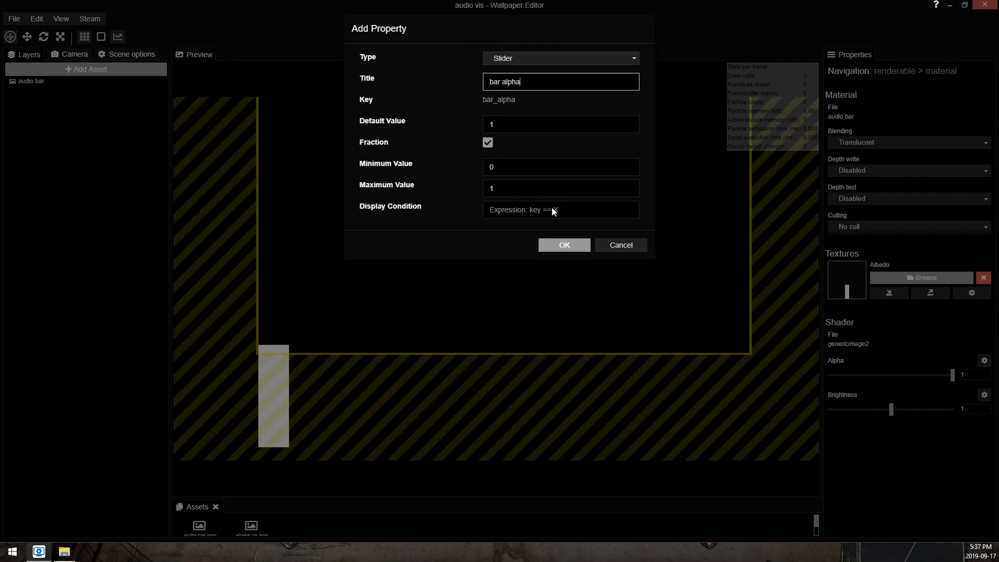
left_click(563, 246)
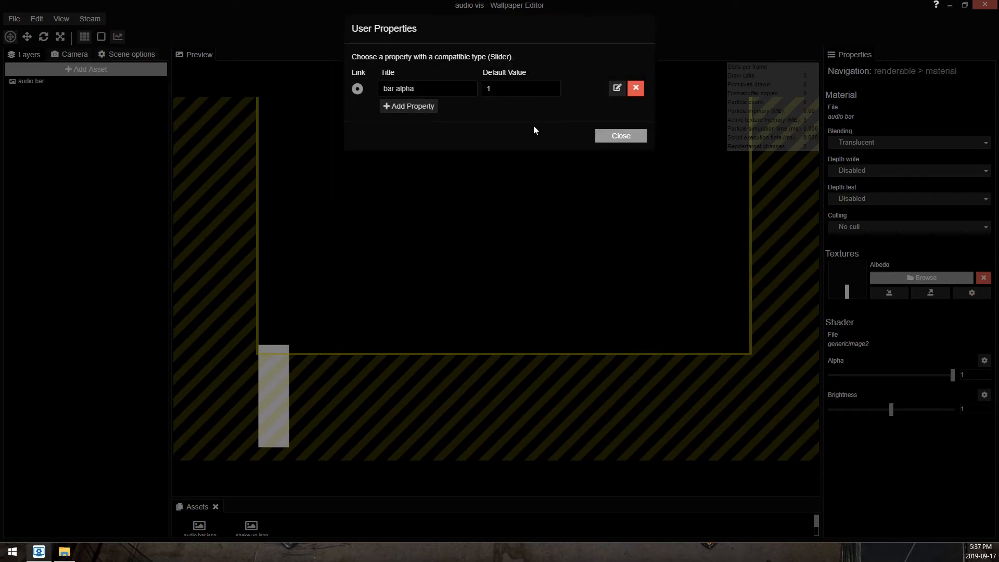
left_click(620, 136)
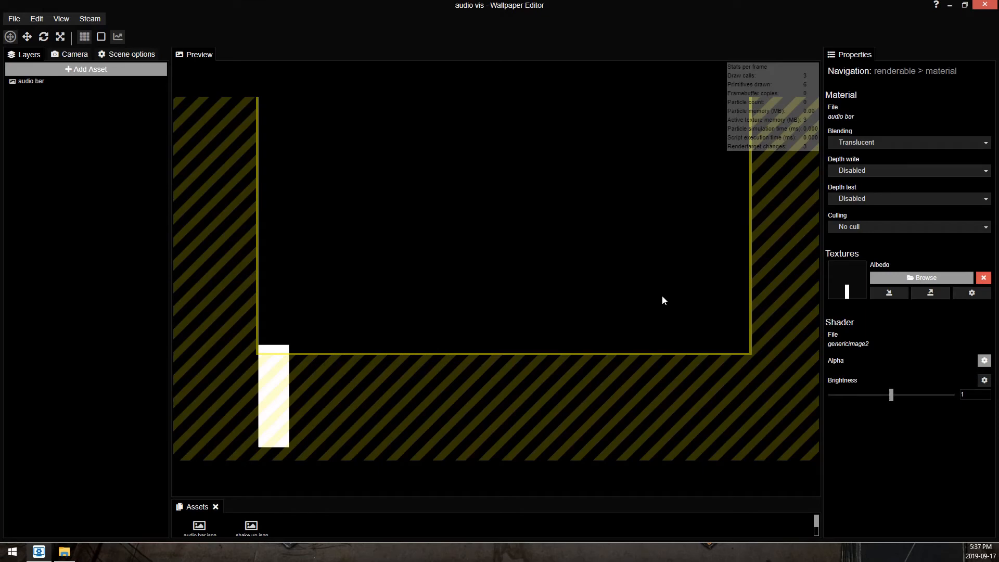
Rename the audio bar layer as 0 and open its Shake effect settings.
left_click(45, 83)
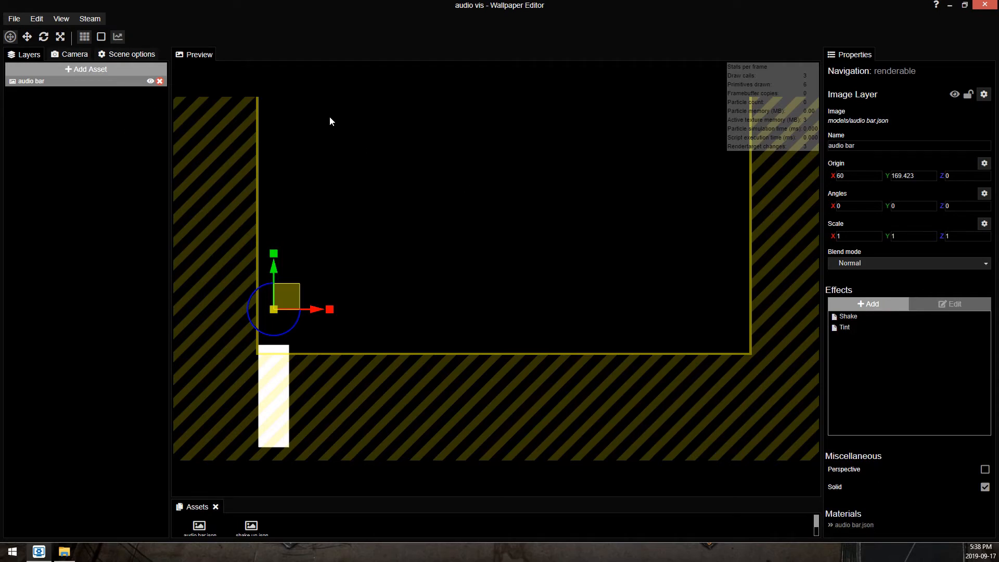
right_click(92, 80)
left_click_drag(879, 146, 612, 155)
type("0")
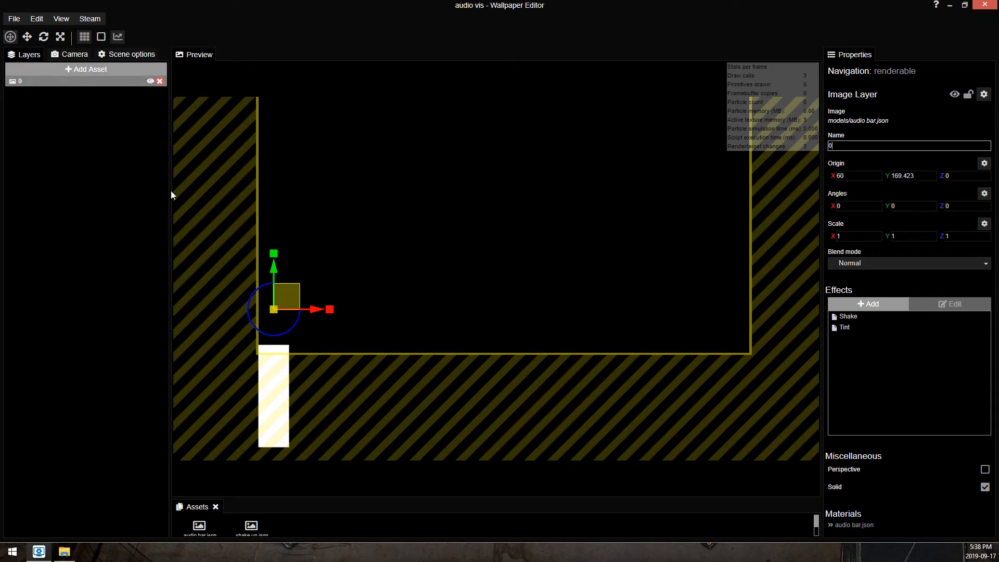
double_click(861, 315)
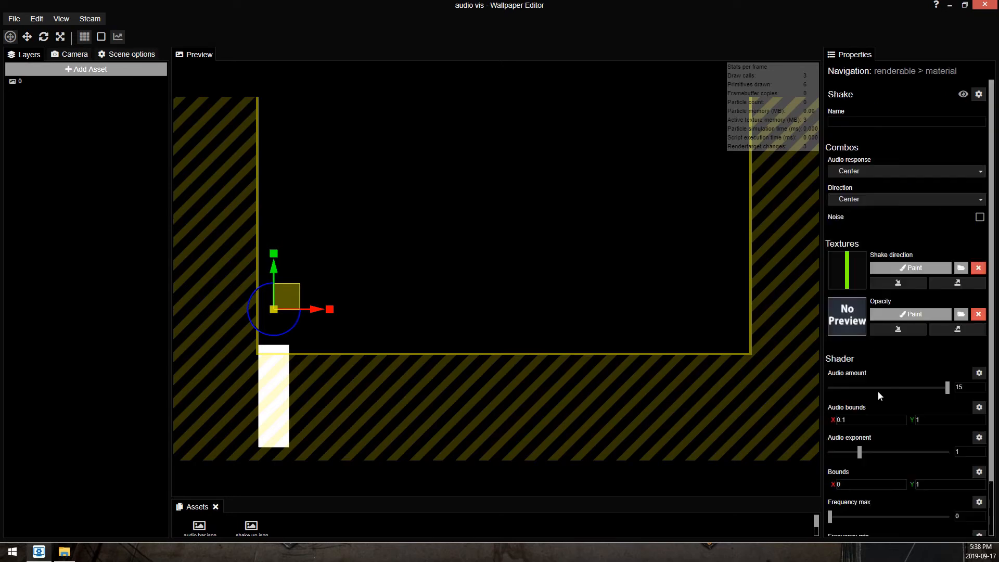
scroll(879, 395, "down", 3)
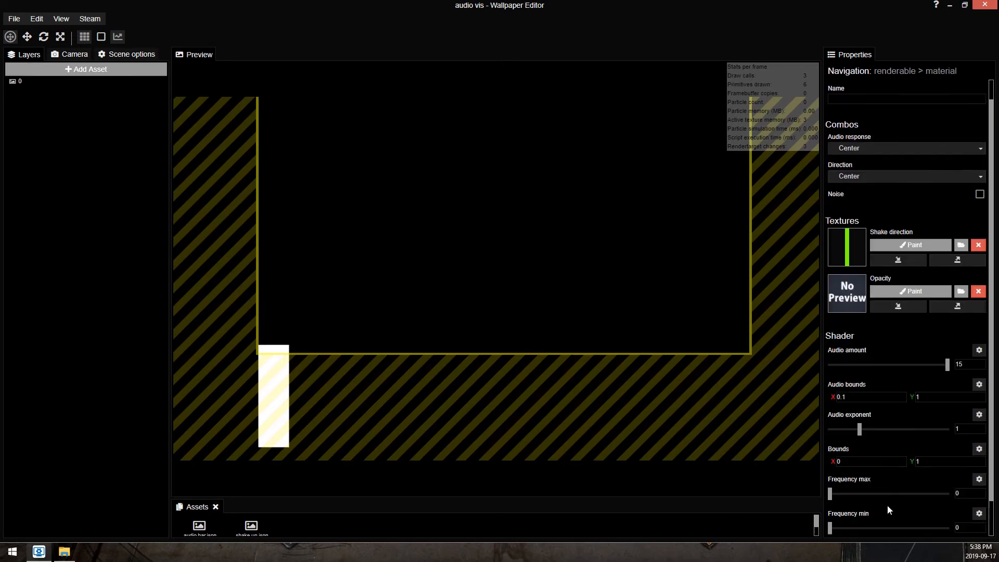
Duplicate layer 0 and rename the copy as 1.
left_click(30, 83)
right_click(30, 83)
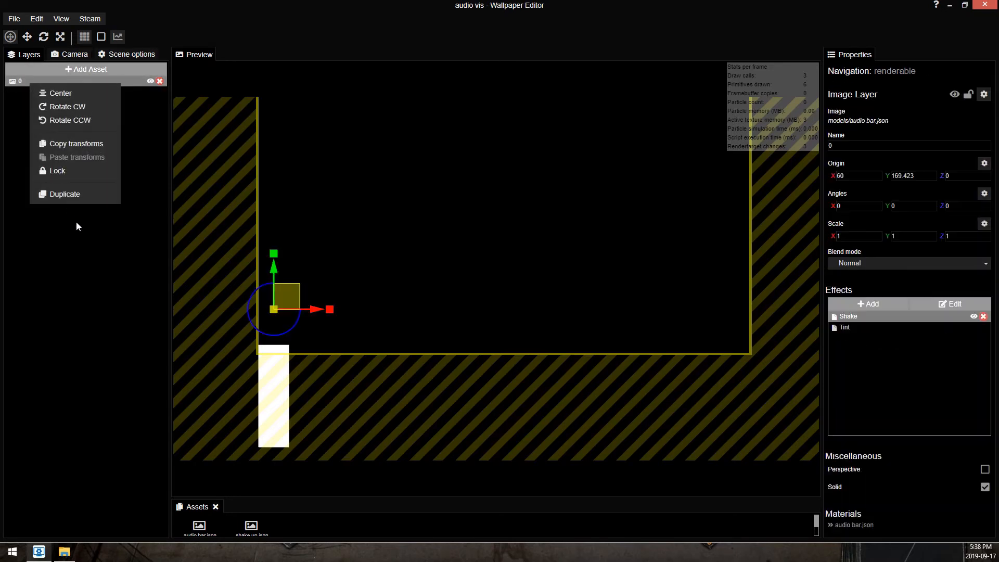
left_click(65, 194)
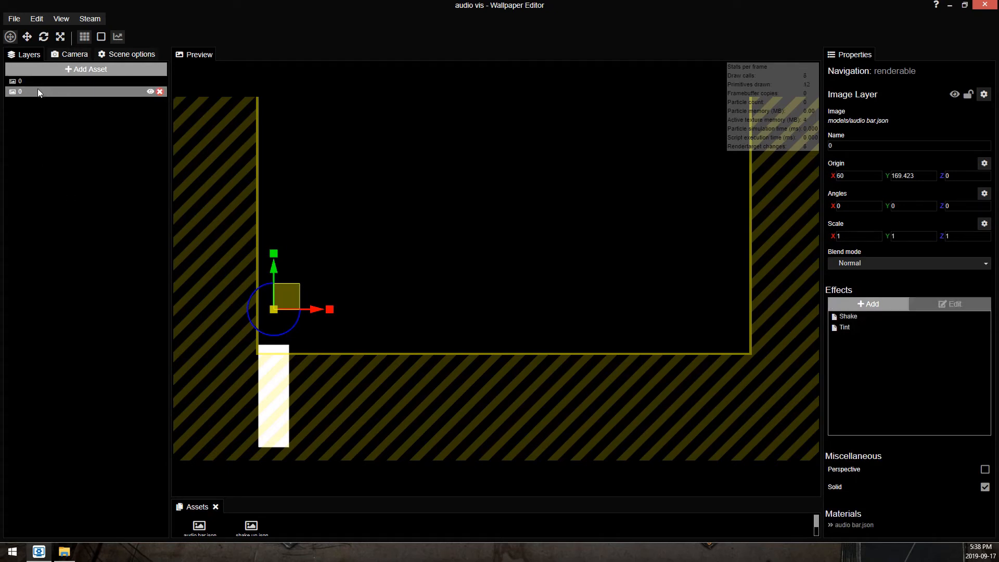
left_click(854, 145)
key("ctrl+a")
type("1")
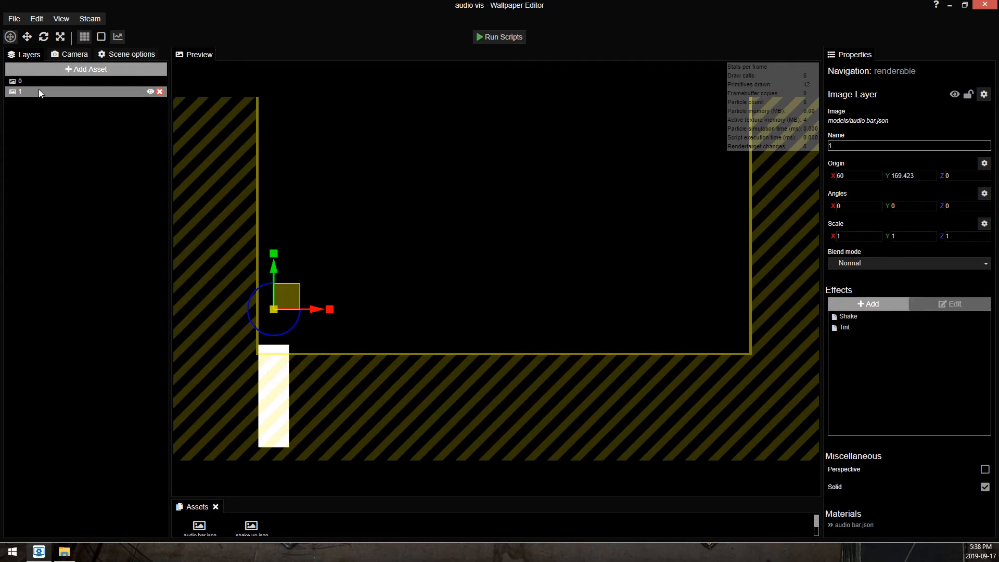
Duplicate layer 1 as 2, and duplicate that copy as layer 3.
right_click(38, 91)
left_click(69, 202)
double_click(859, 145)
type("2")
right_click(49, 102)
left_click(78, 213)
double_click(871, 144)
type("3")
Duplicate layer 3 as 4, and duplicate that copy as layer 5.
right_click(29, 116)
left_click(57, 226)
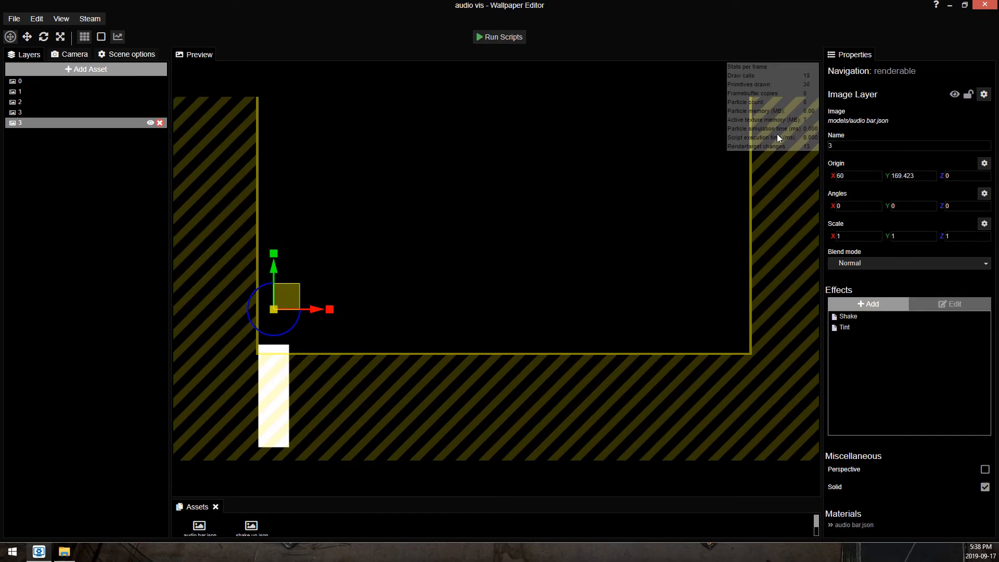
right_click(47, 123)
left_click(97, 228)
type("5")
Duplicate layer 5 as 6, and duplicate that copy as layer 7.
right_click(37, 134)
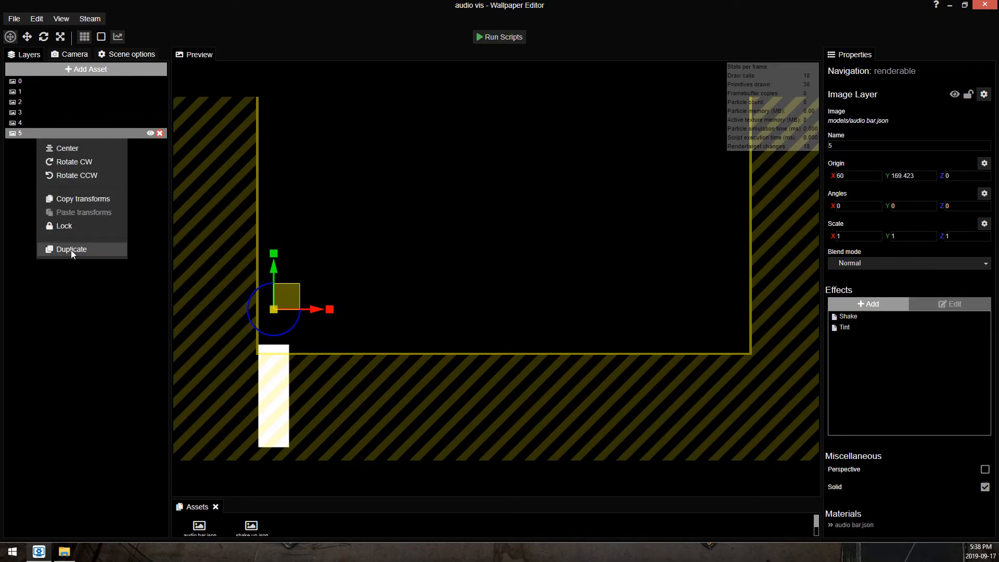
left_click(71, 249)
type("6")
right_click(39, 146)
left_click(63, 261)
double_click(857, 146)
type("7")
Duplicate layer 7 as 8, and duplicate that copy as layer 9.
right_click(41, 154)
left_click(70, 269)
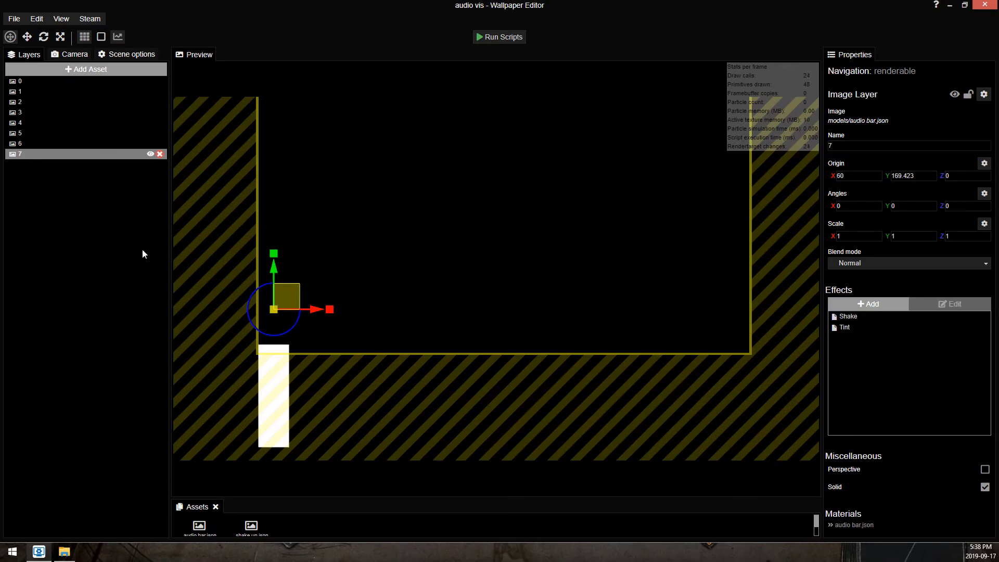
type("8")
right_click(53, 168)
left_click(86, 280)
double_click(859, 146)
type("9")
Duplicate layer 9 as 10, and duplicate that copy as layer 11.
right_click(93, 175)
left_click(128, 286)
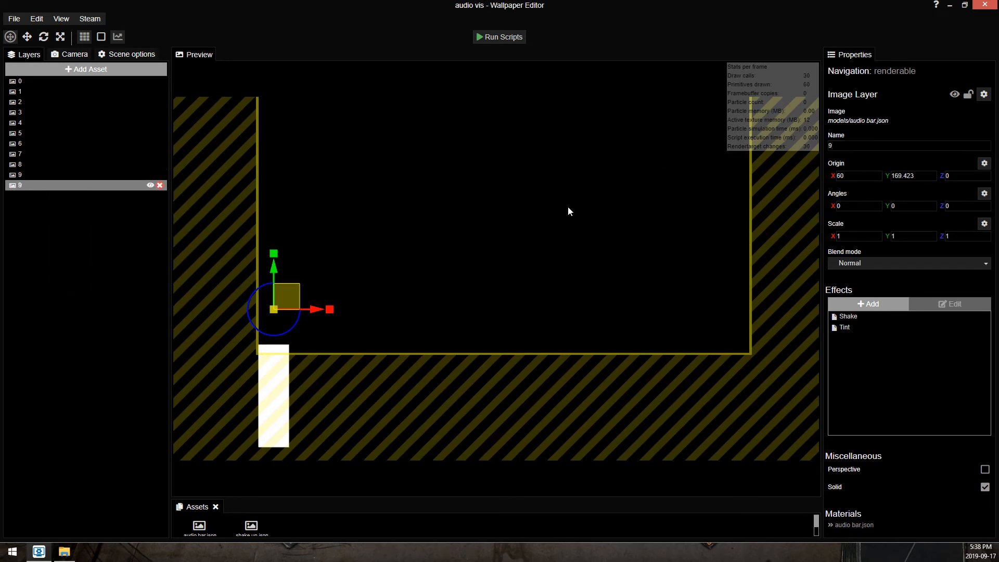
type("10")
right_click(35, 185)
left_click(81, 295)
type("11")
Duplicate layer 11 as 12, and duplicate that copy as layer 13.
right_click(60, 194)
left_click(101, 305)
double_click(867, 146)
type("12")
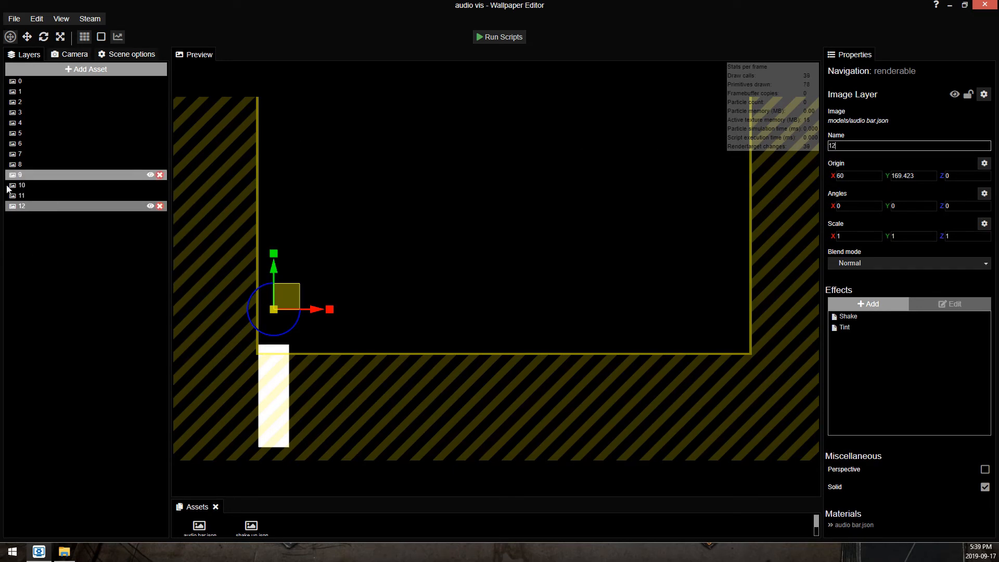
right_click(50, 206)
left_click(86, 315)
double_click(859, 145)
type("13")
Duplicate layer 13 to add bar layers 14 and 15, and save the project.
right_click(68, 216)
left_click(98, 327)
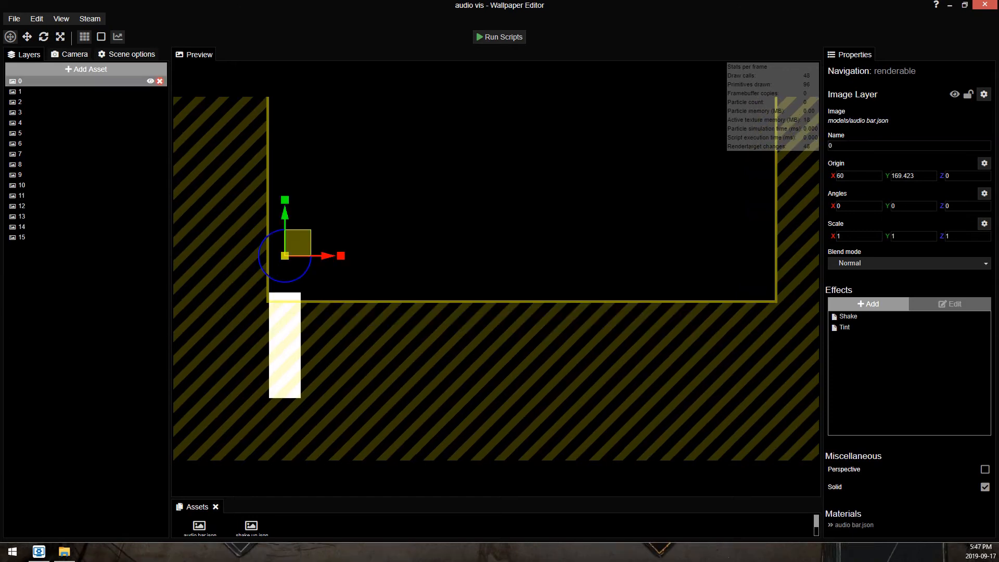
key("ctrl+s")
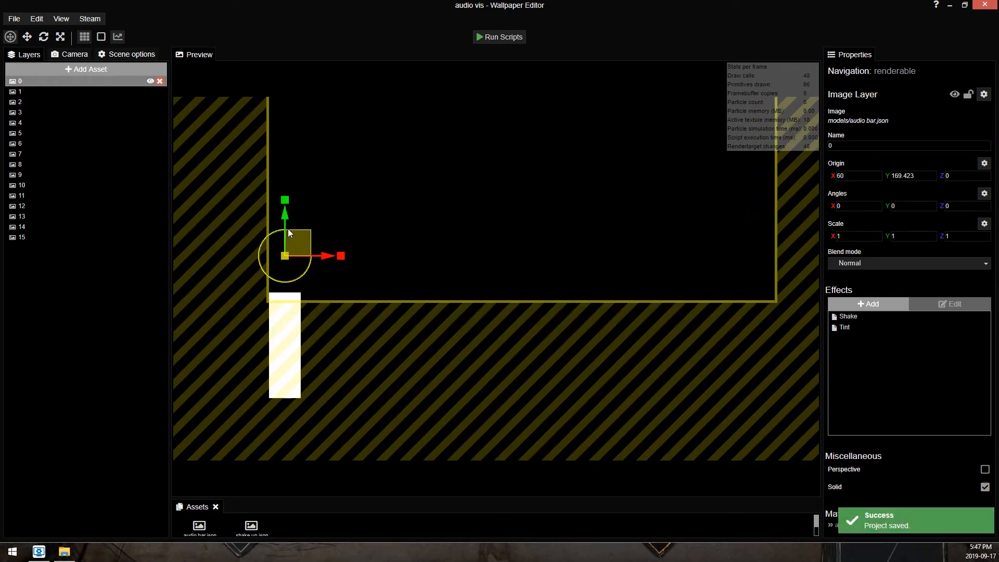
left_click_drag(288, 230, 454, 114)
scroll(485, 97, "down", 2)
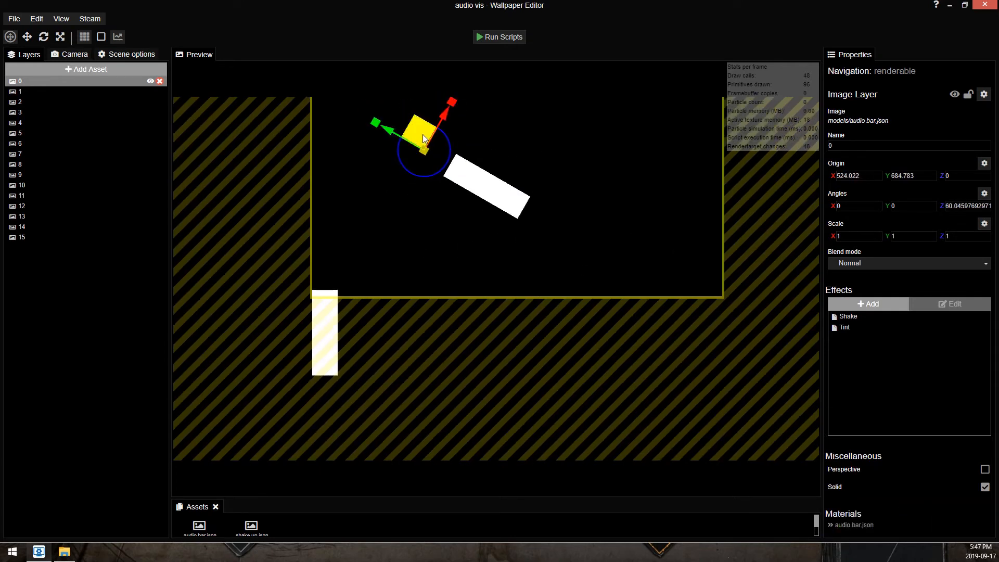
key("ctrl+z")
key("ctrl+z")
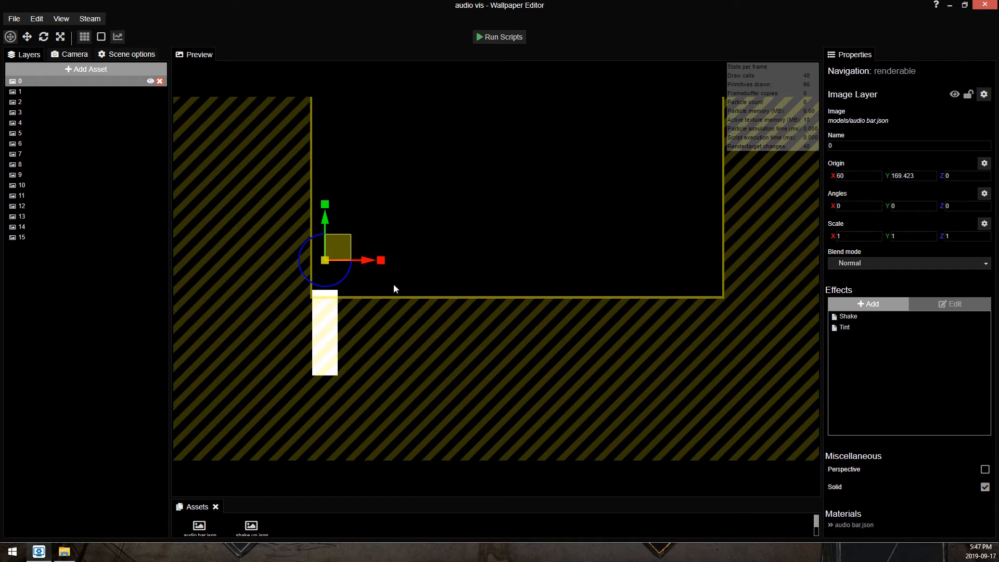
Select bar layer 0 and save the project.
scroll(322, 205, "up", 2)
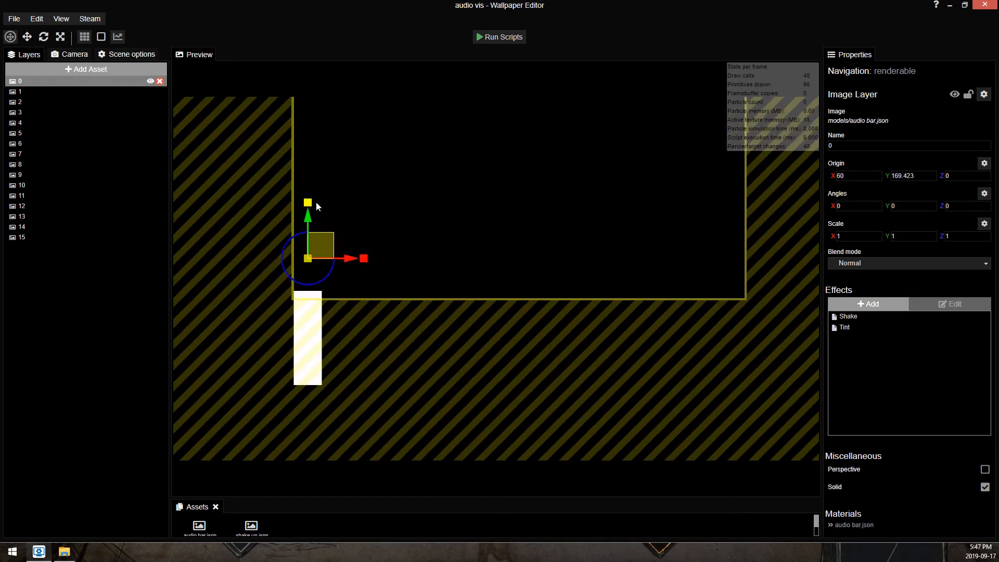
left_click(45, 81)
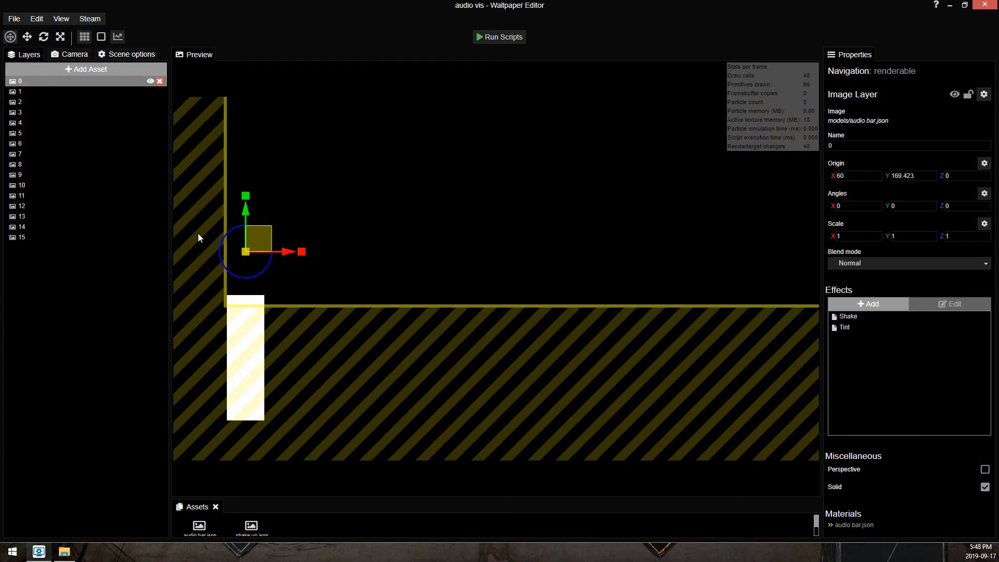
key("ctrl+s")
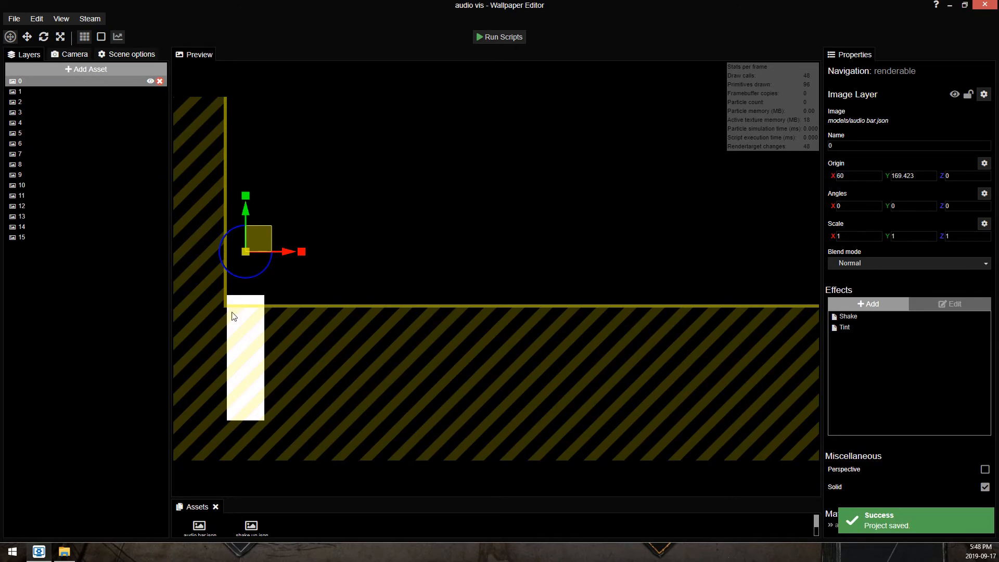
Set the X origin of bar layer 1 to 180 and of layer 2 to 300.
scroll(234, 300, "up", 2)
left_click_drag(215, 305, 305, 286)
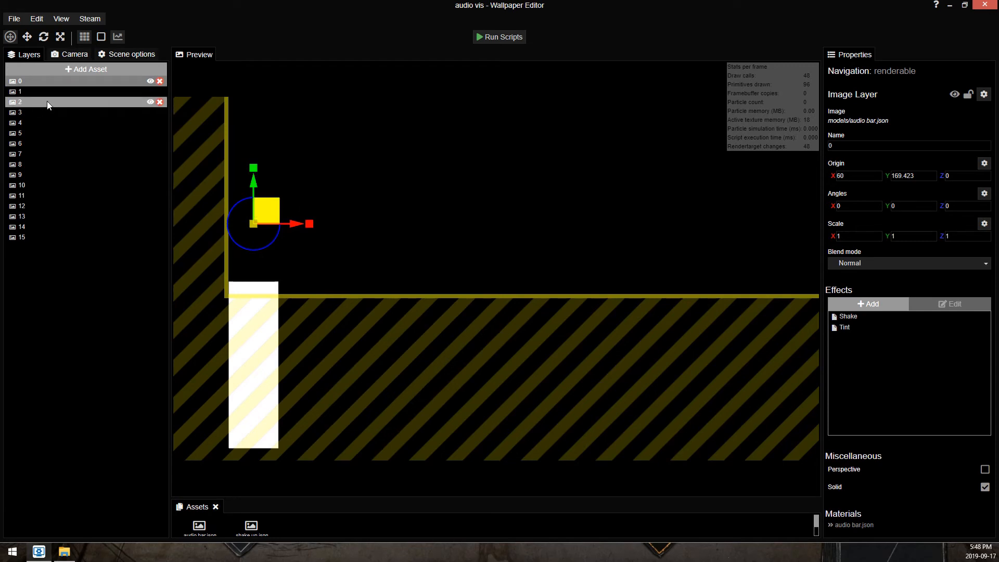
left_click(60, 92, "ctrl")
left_click(61, 96)
left_click_drag(854, 176, 477, 167)
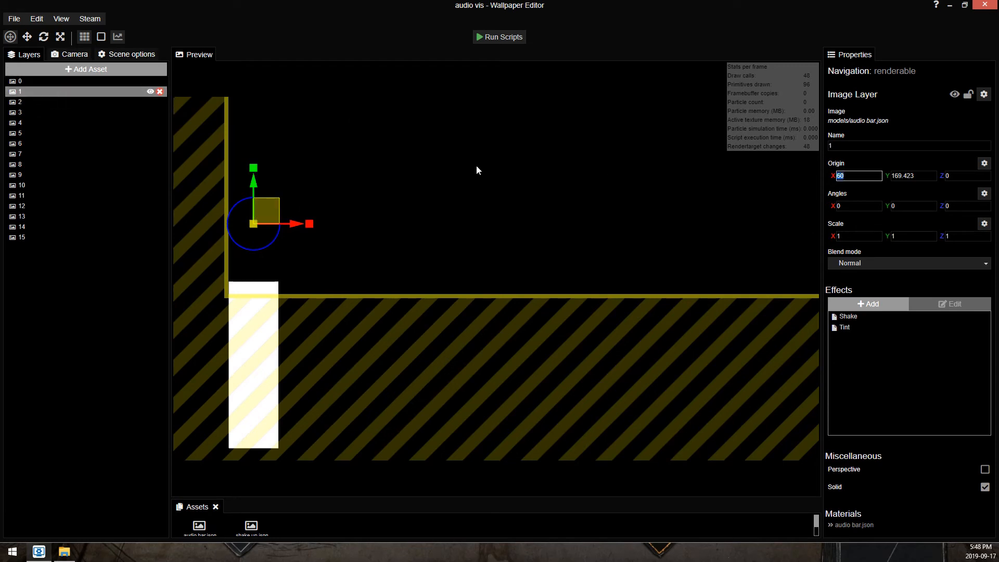
type("180")
left_click(76, 102)
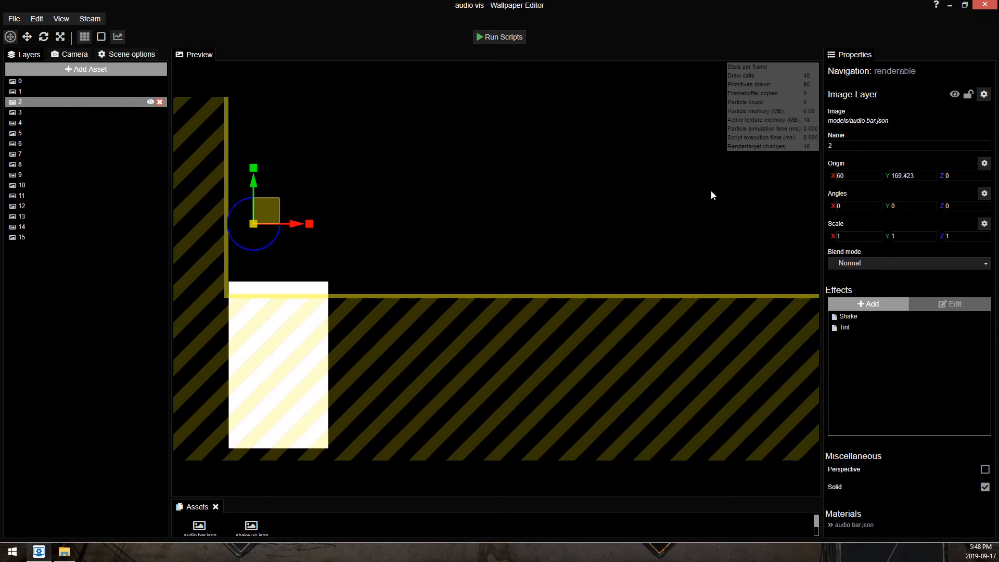
left_click_drag(851, 176, 521, 169)
type("300")
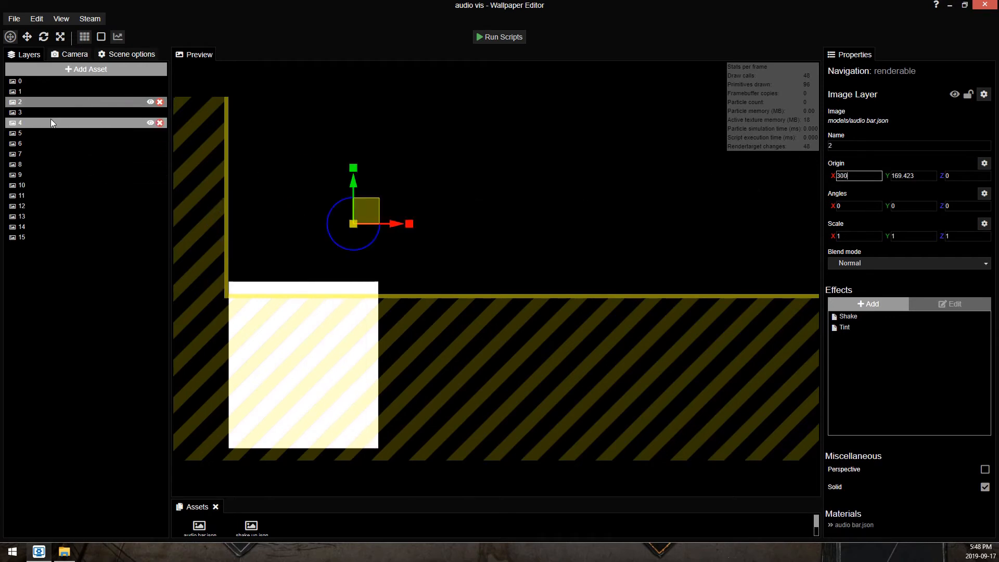
Set the X origin of bar layer 3 to 420 and of layer 4 to 540.
left_click(59, 115)
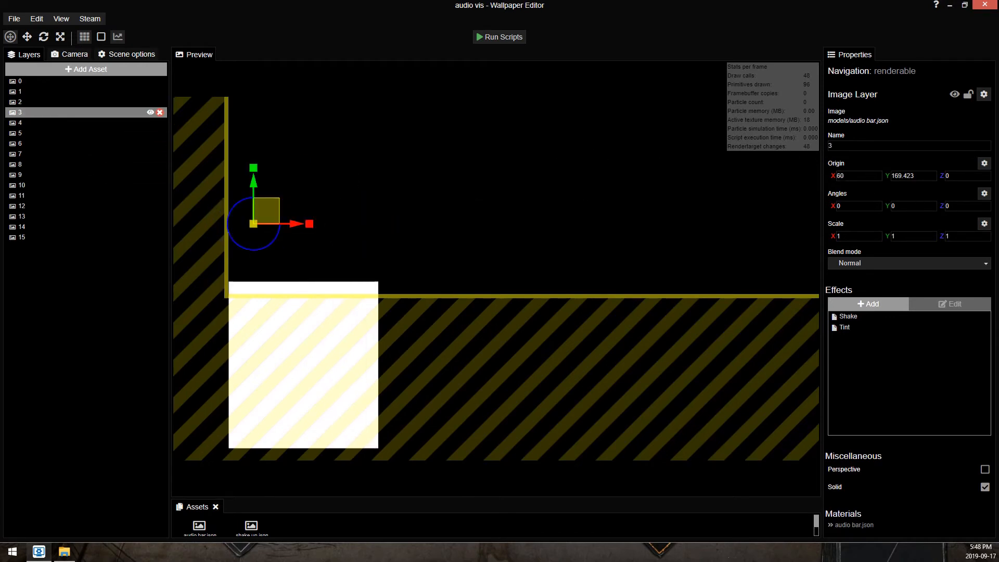
left_click_drag(853, 176, 670, 149)
type("420")
left_click(76, 124)
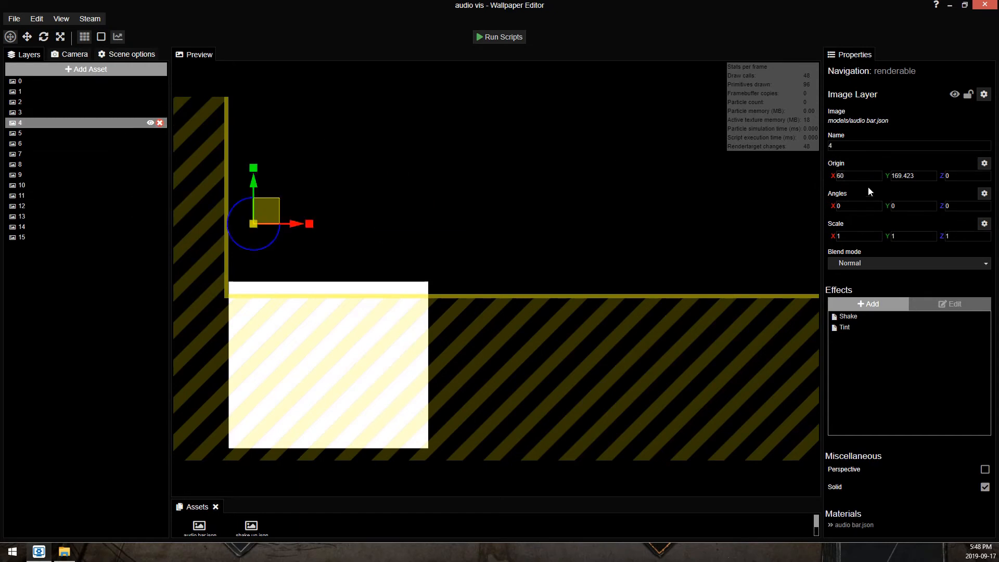
left_click_drag(854, 176, 676, 162)
type("540")
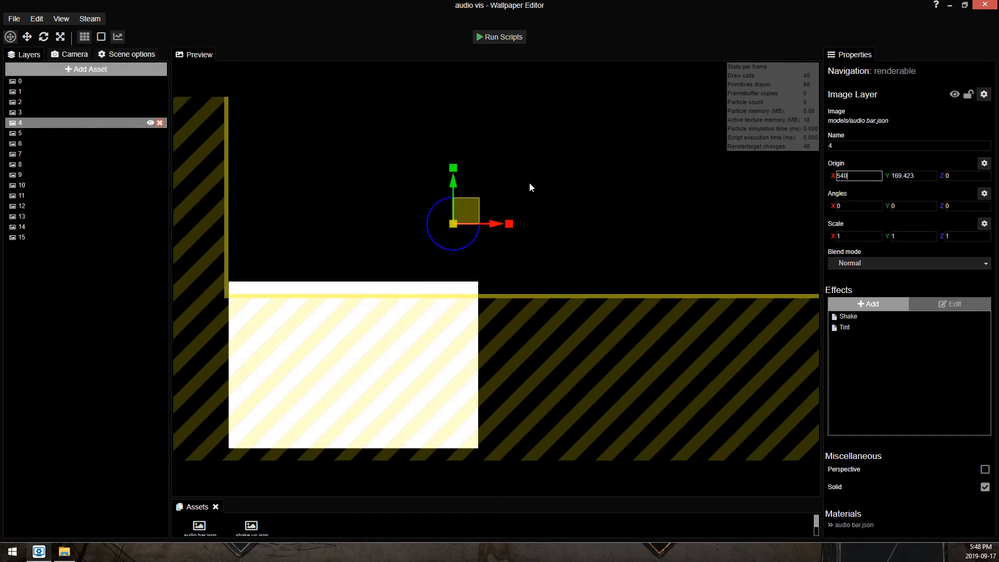
Set the X origin of bar layer 5 to 660 and of layer 6 to 780.
left_click(54, 133)
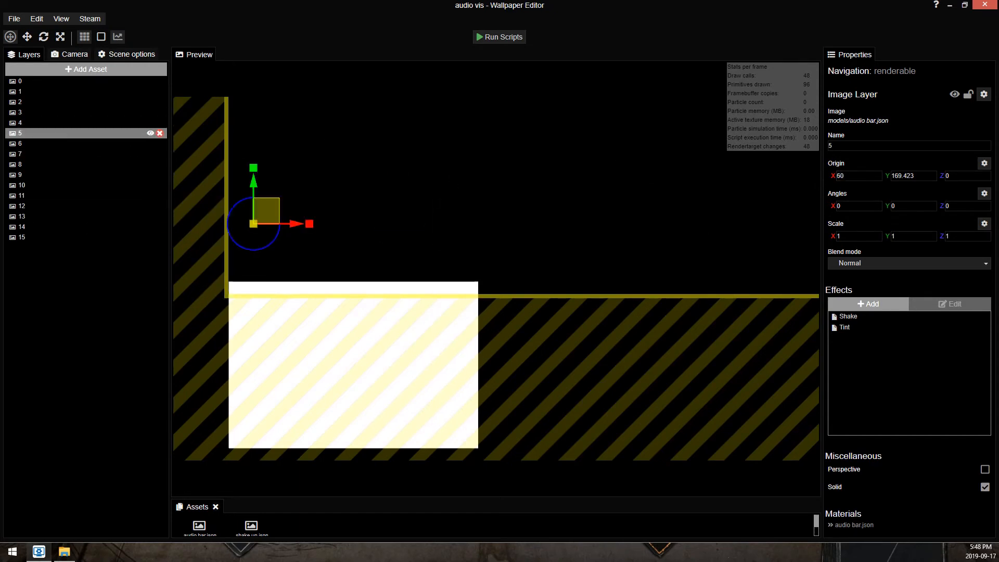
left_click_drag(854, 176, 663, 167)
type("660")
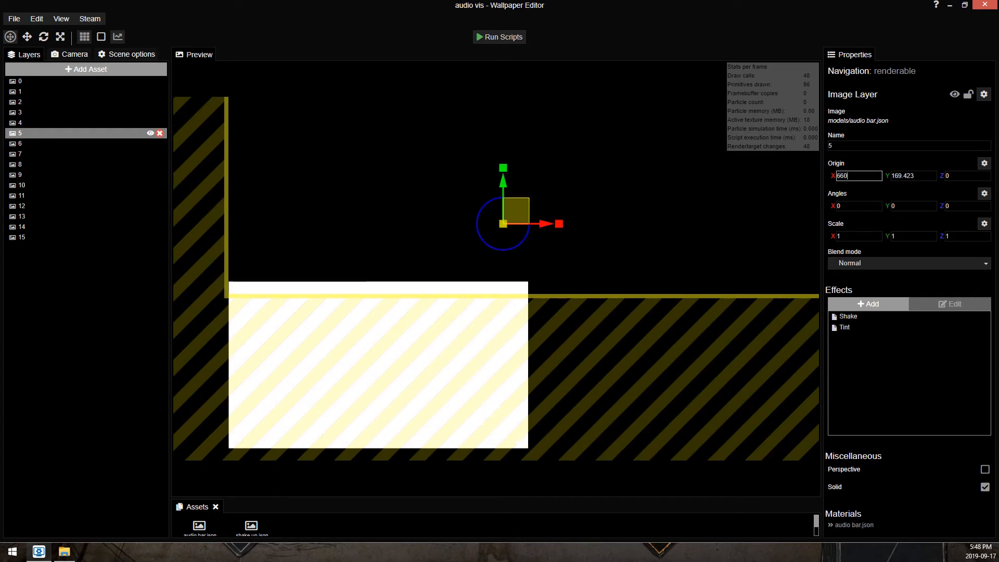
left_click(42, 146)
left_click_drag(854, 176, 404, 160)
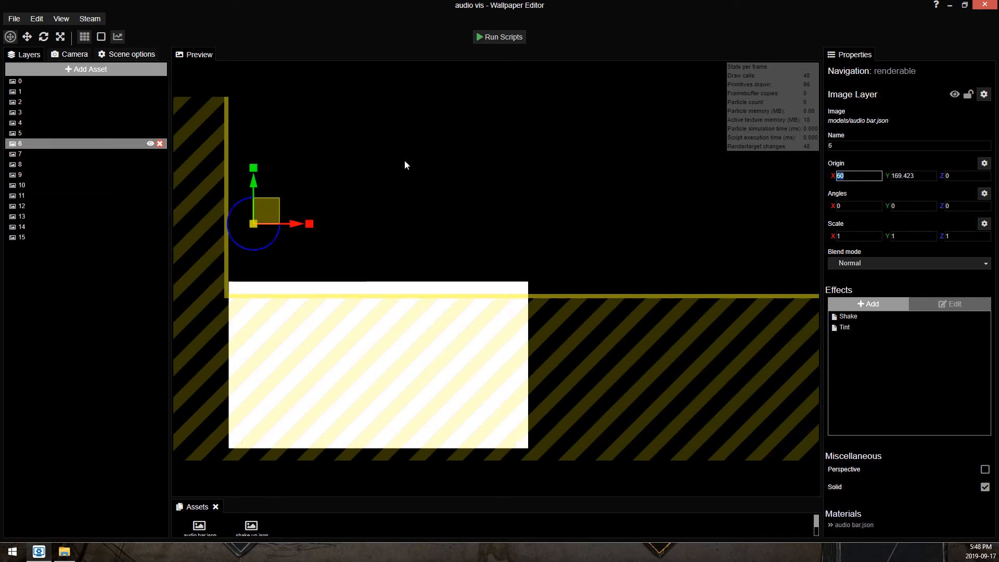
type("780")
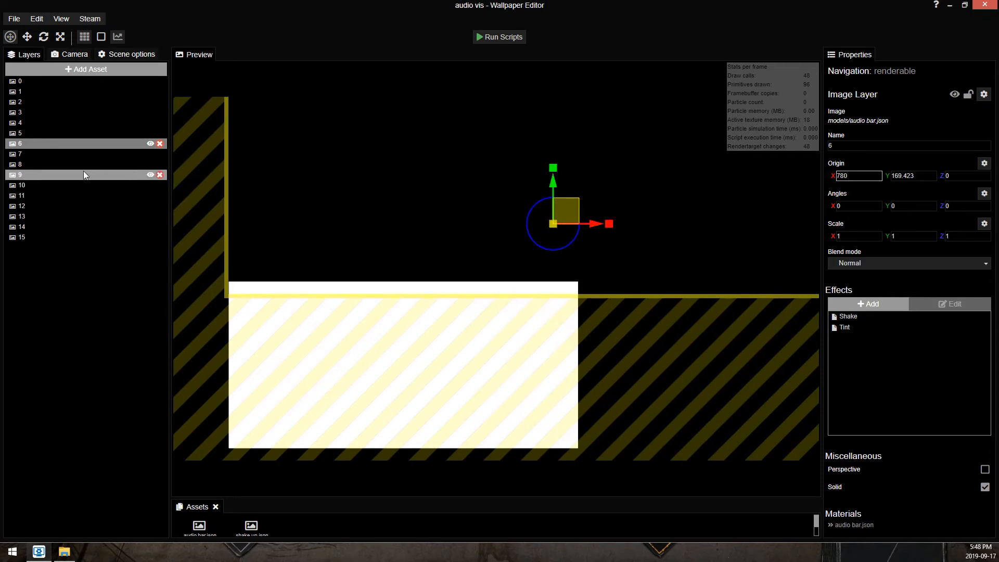
Set the X origin of bar layer 7 to 900 and of layer 8 to 1020.
left_click(52, 154)
left_click_drag(854, 176, 646, 148)
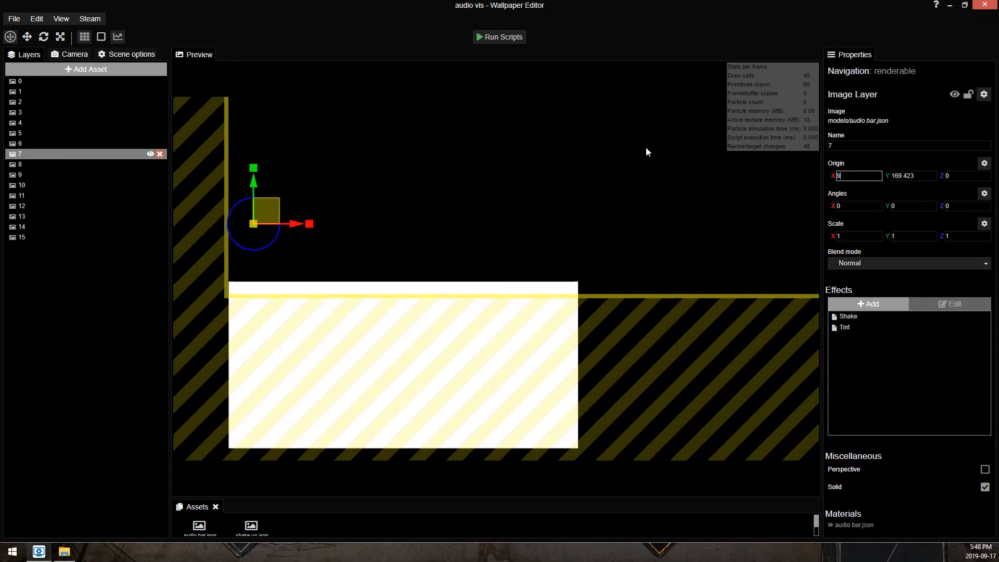
type("900")
left_click(30, 163)
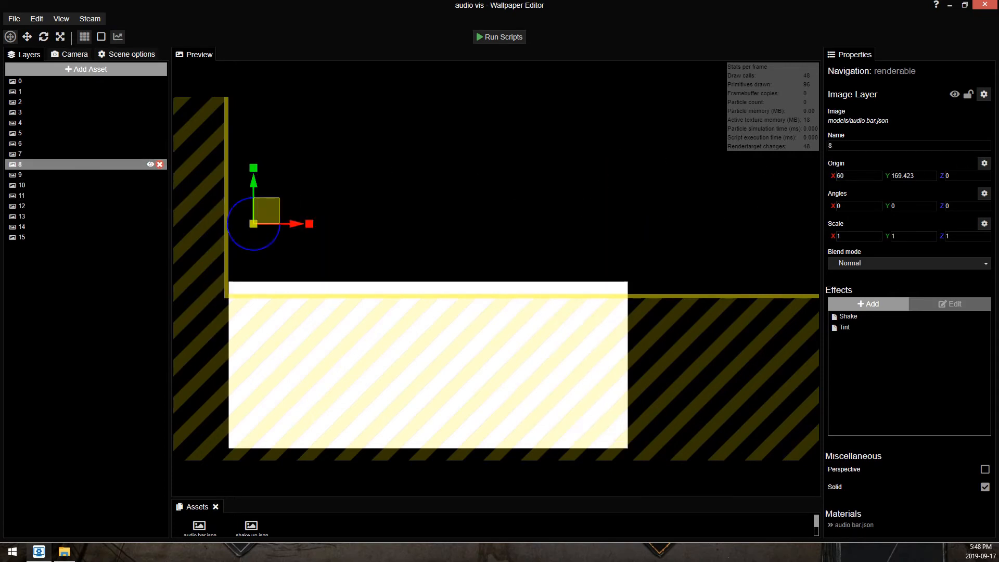
left_click_drag(859, 176, 731, 179)
type("1000")
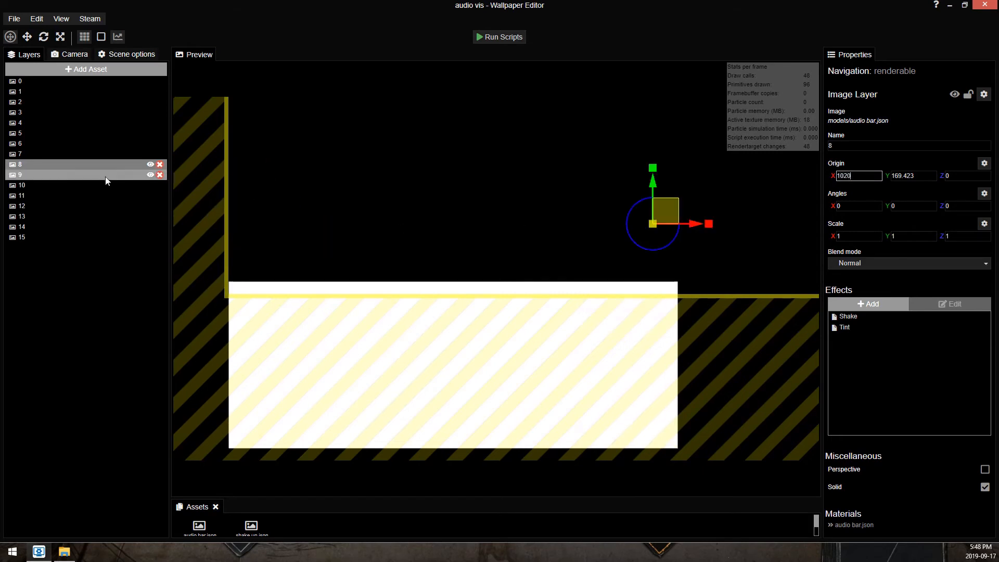
Set the X origin of bar layer 9 to 1140 and of layer 10 to 1260.
left_click(81, 175)
left_click_drag(840, 175, 717, 180)
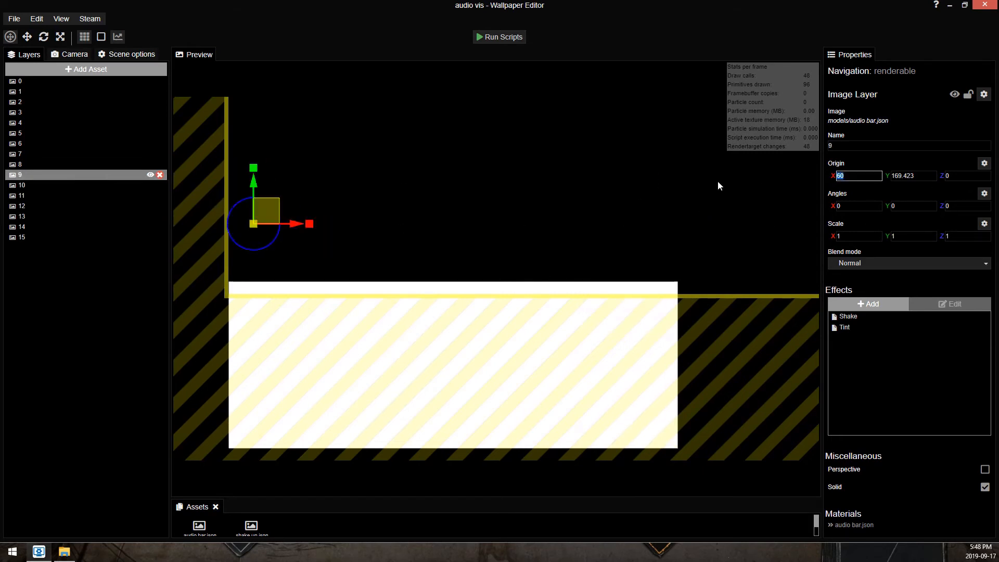
type("1140")
left_click(41, 187)
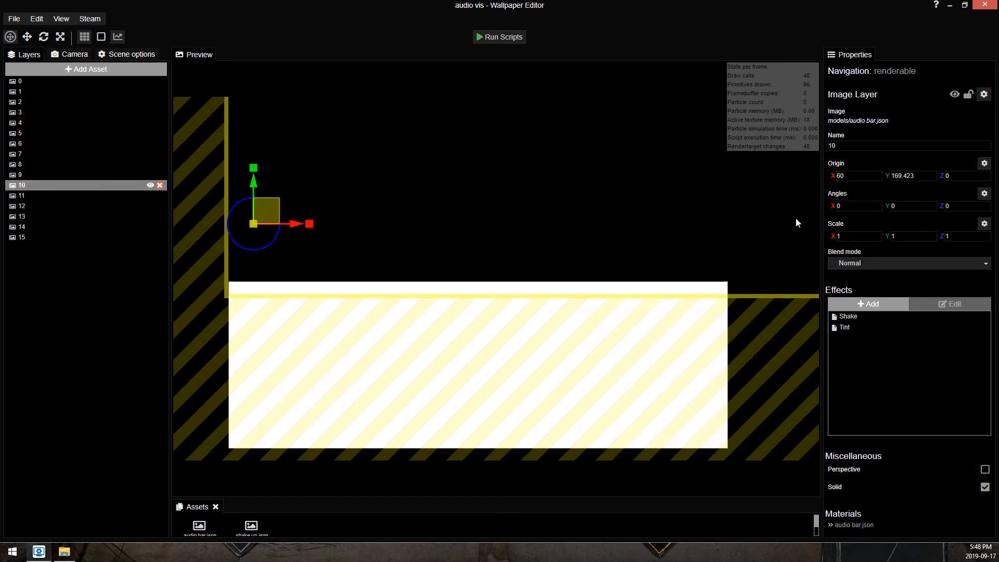
left_click_drag(873, 179, 694, 164)
type("1260")
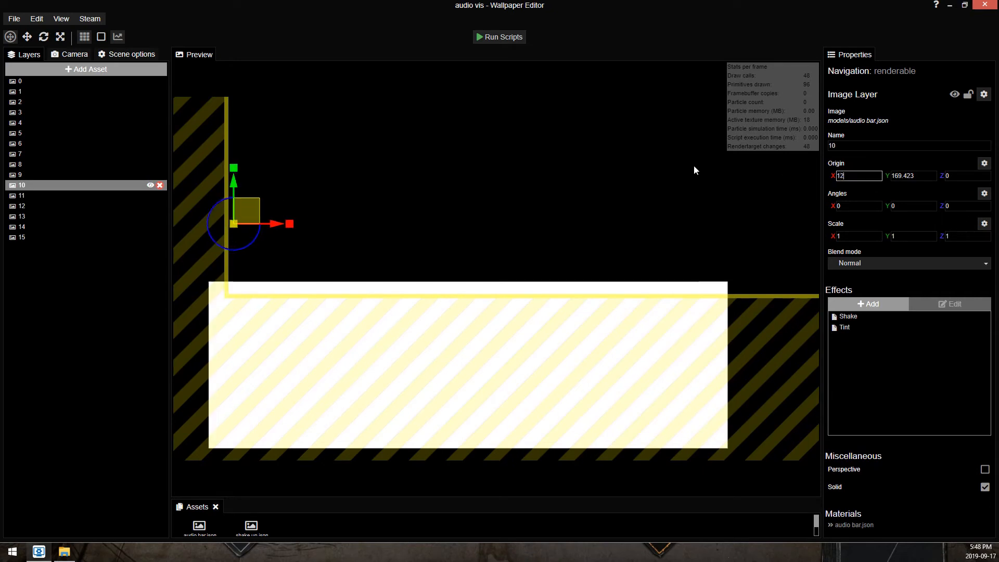
Set the X origin of bar layer 11 to 1380, and place layer 12 one bar width further along X.
left_click(73, 194)
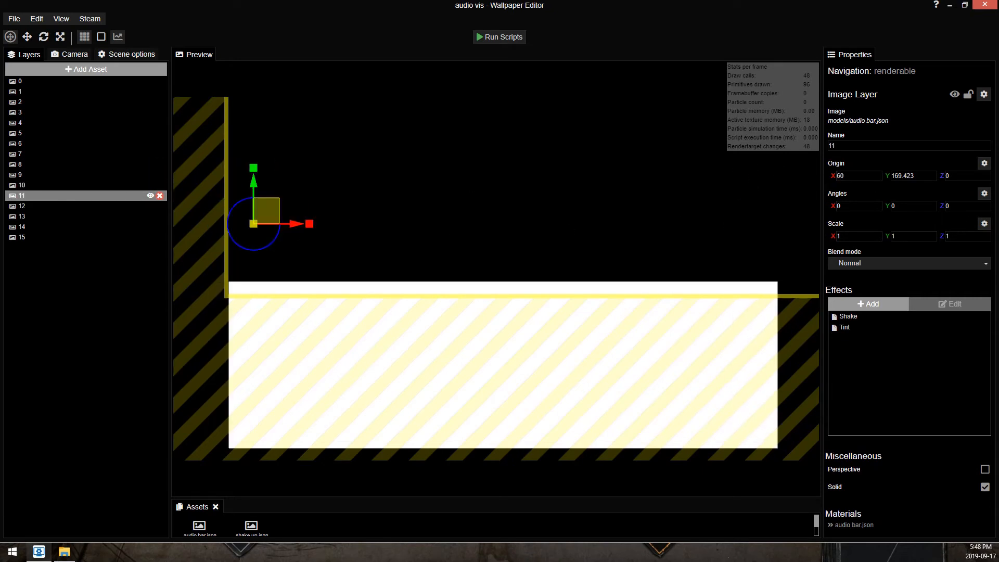
left_click_drag(875, 176, 586, 173)
type("1380")
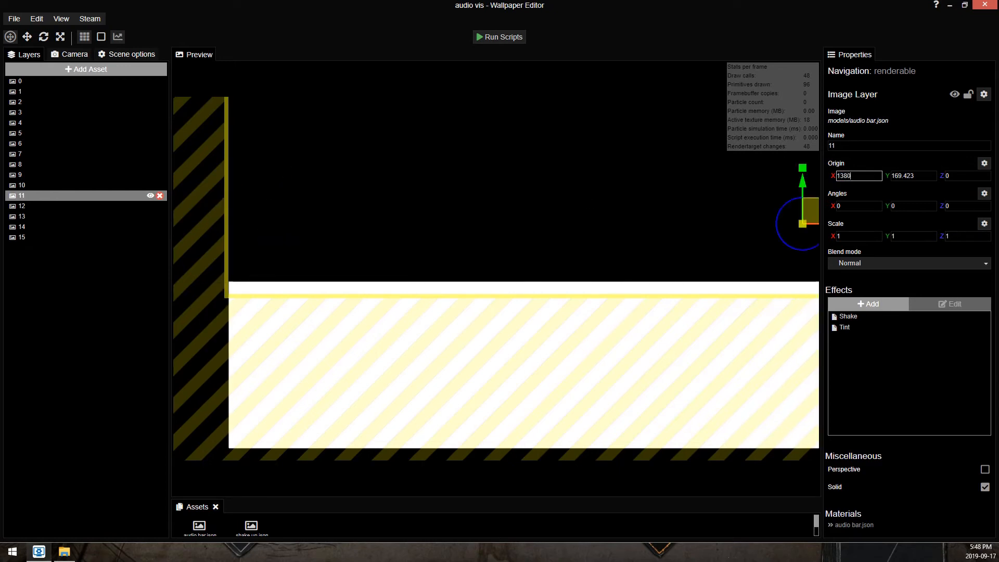
left_click(57, 206, "ctrl")
left_click(57, 206)
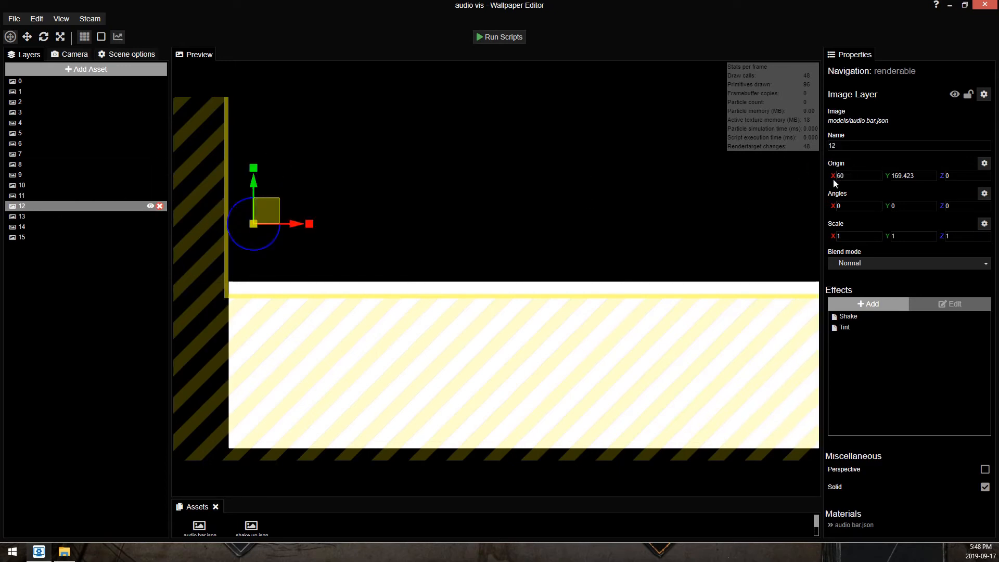
left_click_drag(874, 176, 566, 159)
Set the X origin of bar layer 13 to 1620 and of layer 14 to 1740.
left_click(42, 216)
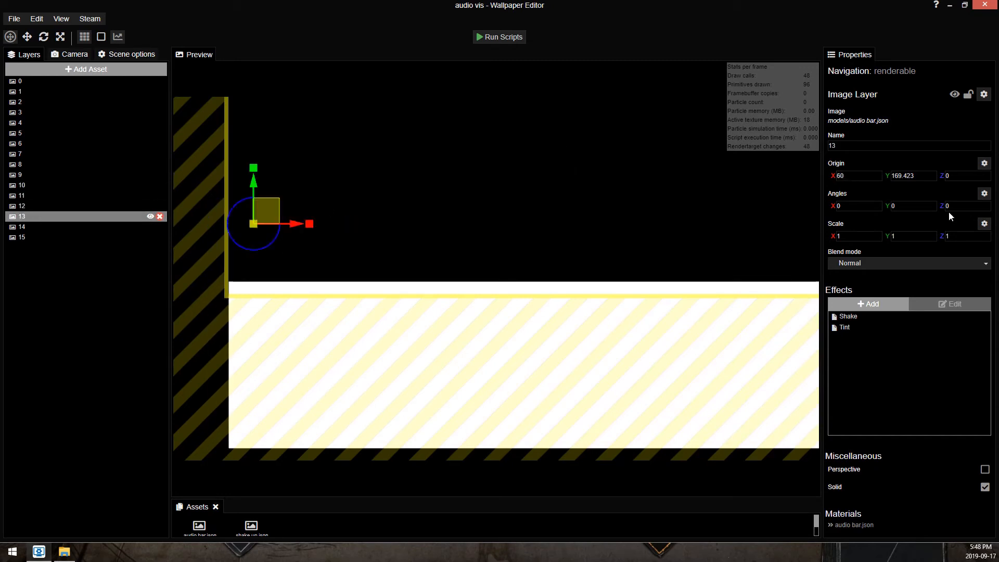
left_click_drag(870, 176, 610, 180)
type("1620")
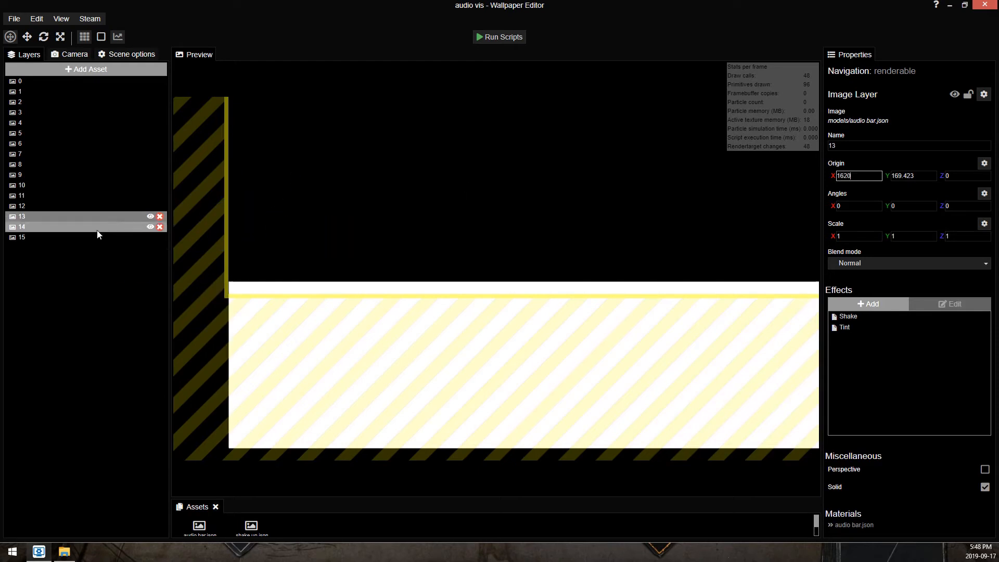
left_click(104, 228)
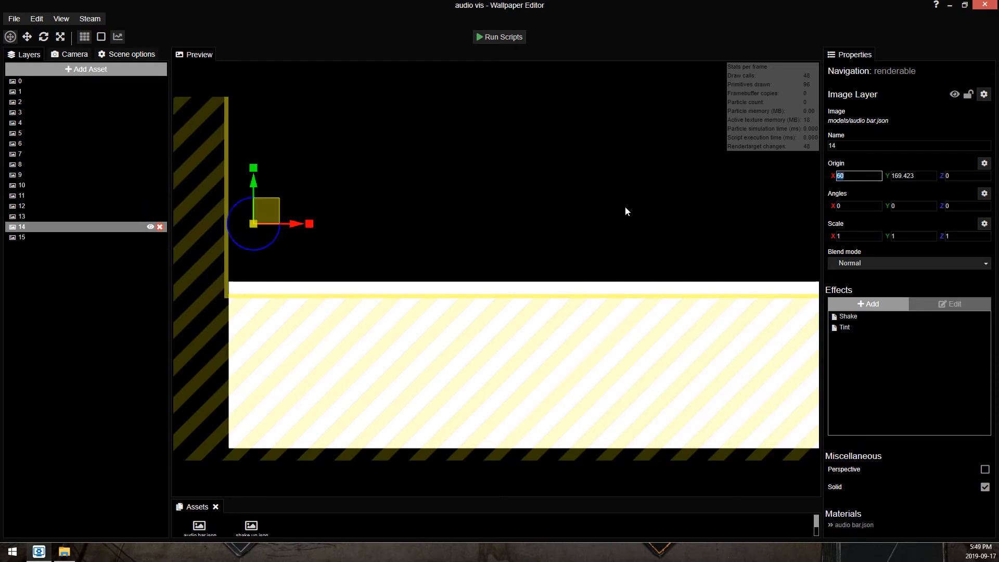
type("1740")
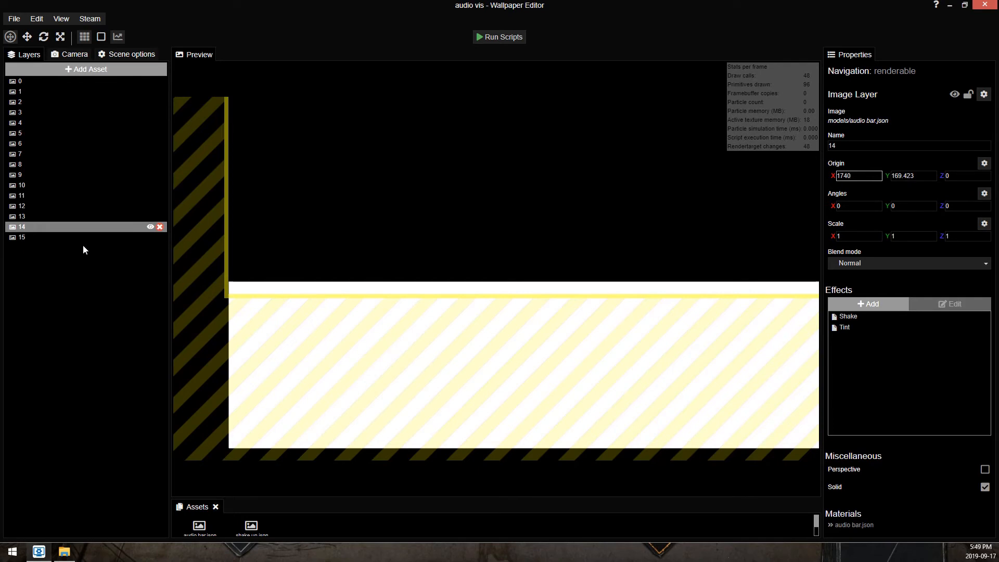
Set the X origin of bar layer 15 to 1860 and save the project.
left_click(88, 239)
left_click_drag(854, 177, 575, 211)
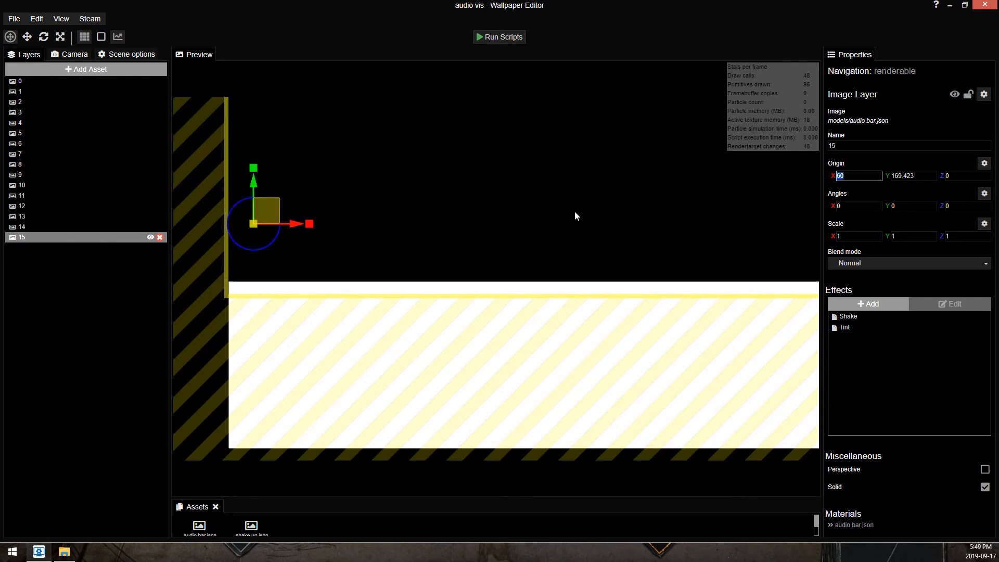
type("1860")
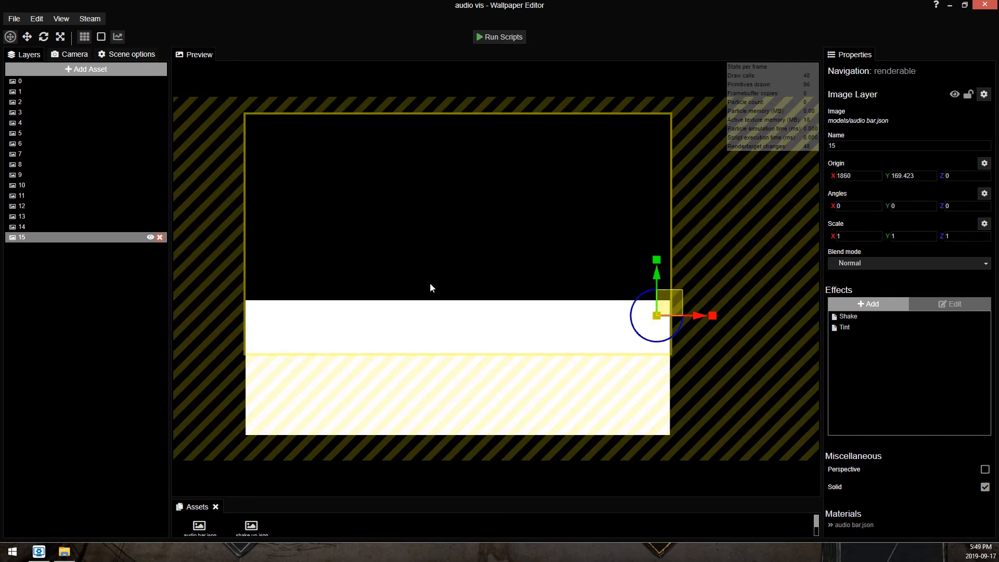
scroll(431, 314, "up", 1)
scroll(453, 311, "up", 1)
scroll(425, 312, "down", 2)
key("ctrl+s")
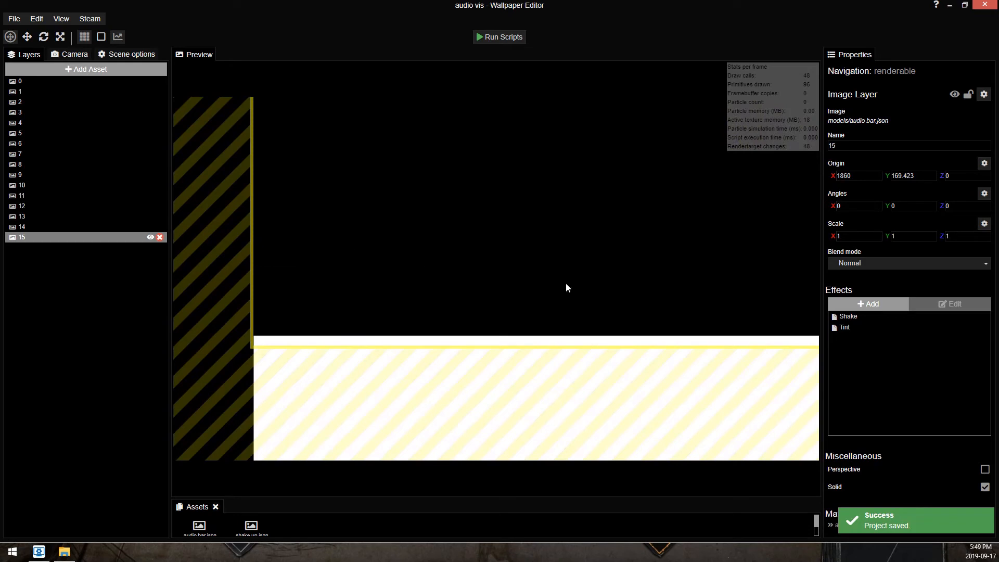
scroll(439, 224, "down", 2)
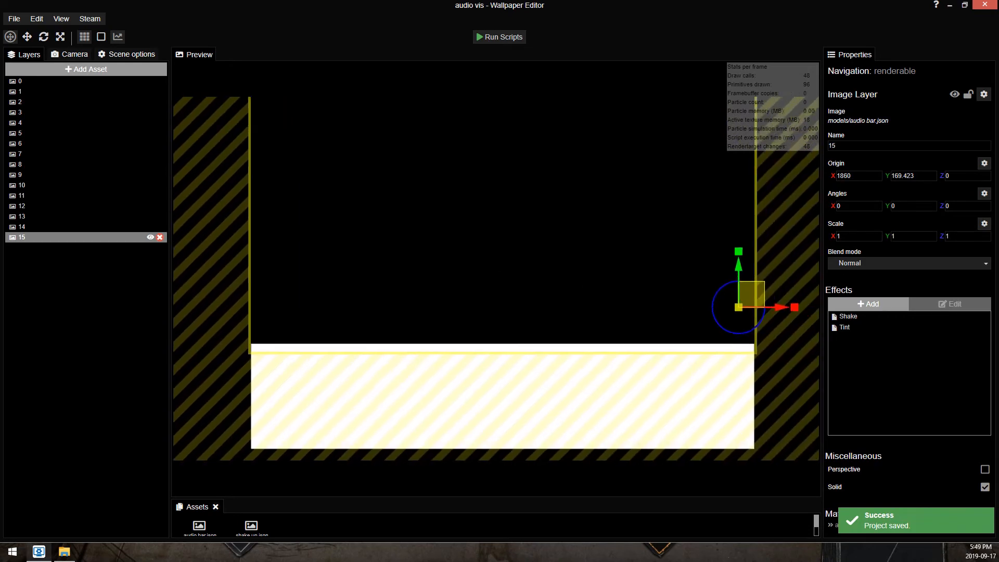
Try Frequency max and Frequency min values of 1 in the Shake effect of bar layer 1.
left_click(37, 91)
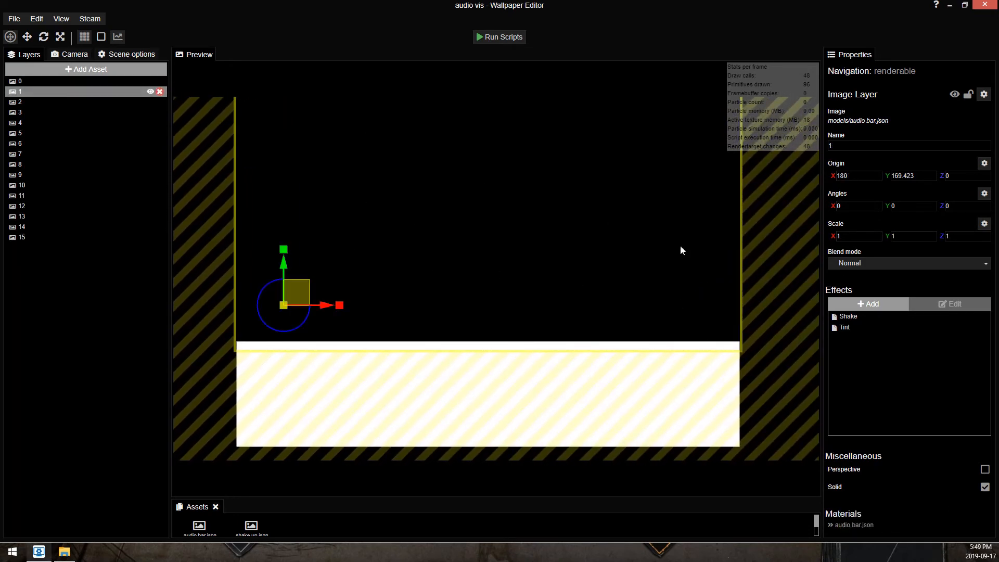
double_click(860, 316)
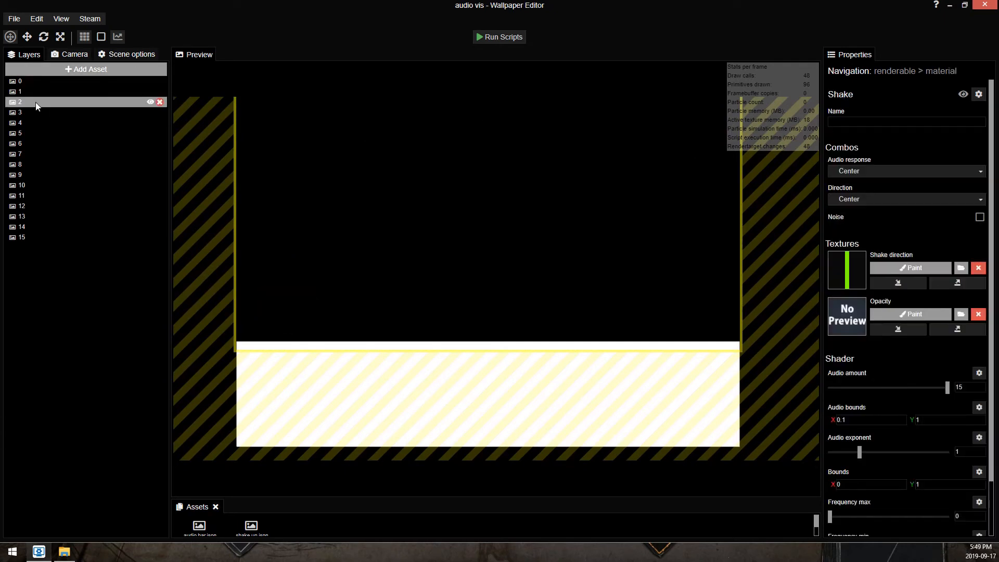
left_click(36, 92)
double_click(863, 320)
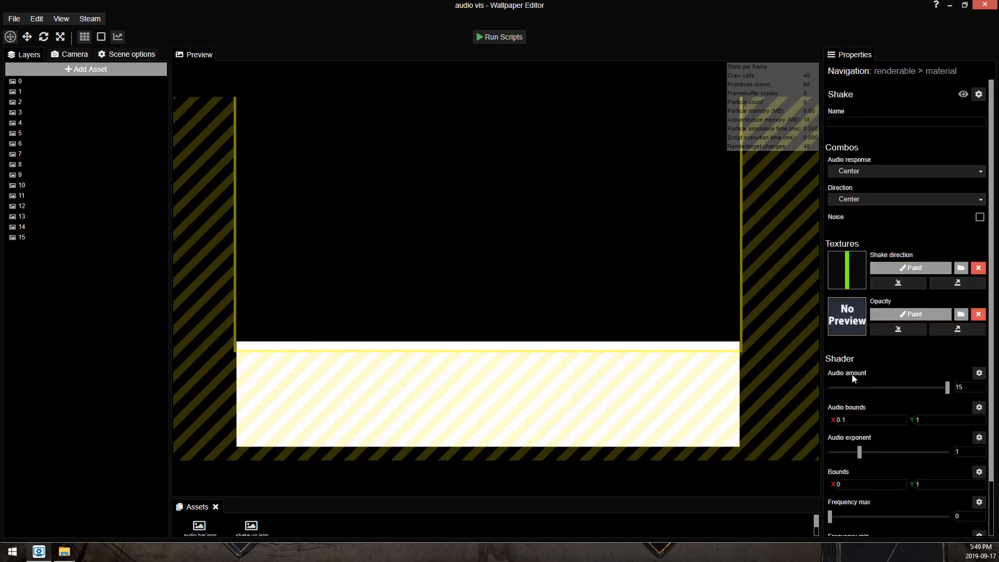
scroll(849, 417, "down", 2)
left_click_drag(967, 455, 799, 472)
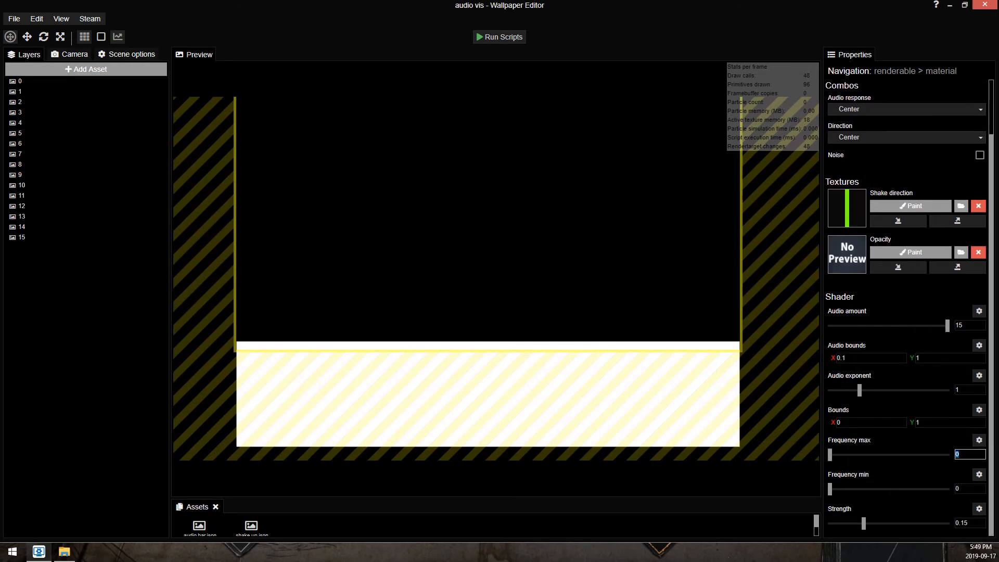
type("1")
left_click_drag(967, 489, 624, 464)
type("1")
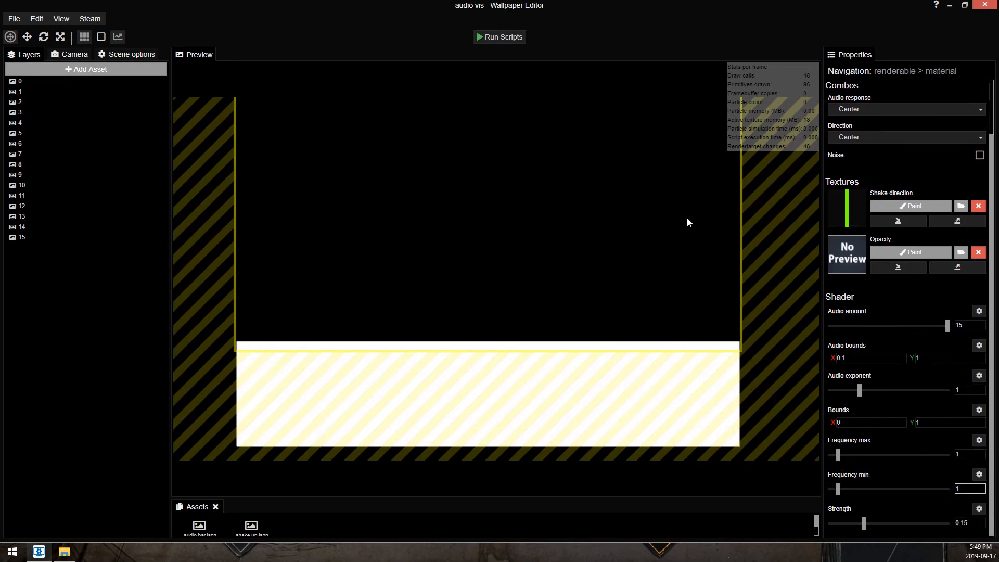
Reset Frequency min and Frequency max to 0 in bar layer 1's Shake effect.
left_click_drag(839, 489, 672, 486)
left_click_drag(835, 459, 852, 459)
key("ctrl+s")
Set Frequency max and Frequency min to 1 in bar layer 1's Shake effect and save the project.
left_click(52, 92)
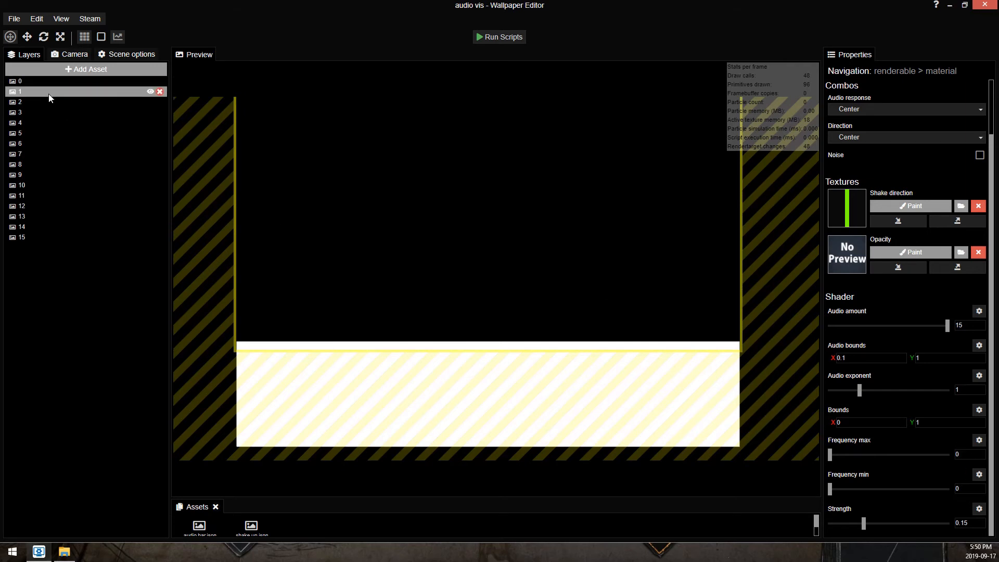
left_click(850, 319)
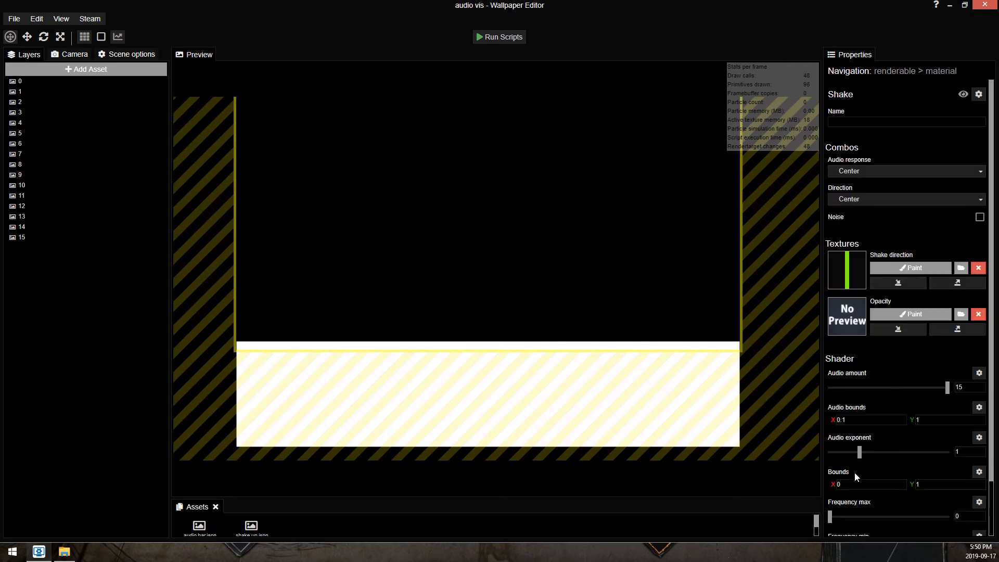
scroll(855, 474, "down", 1)
left_click(839, 454)
key("ctrl+s")
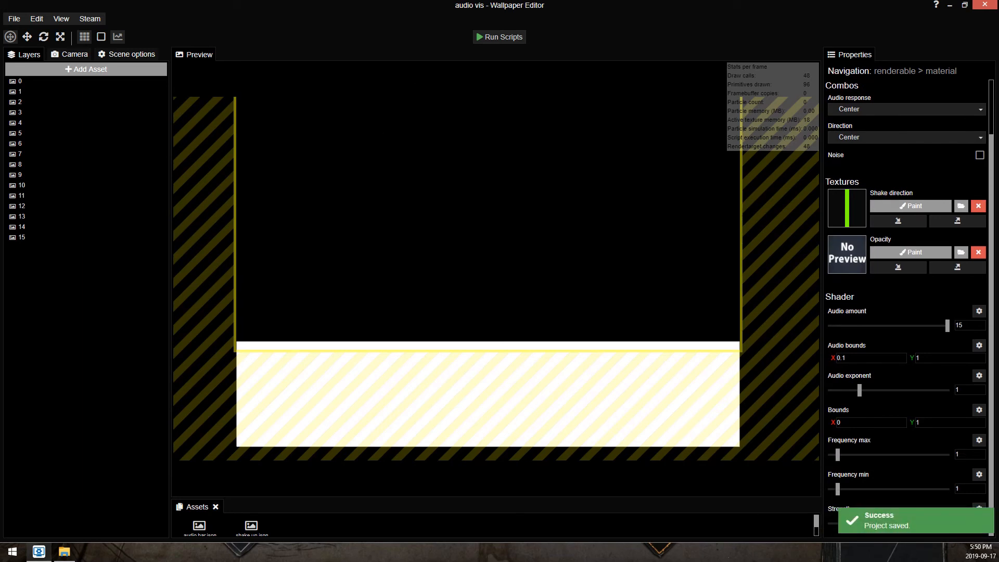
Set Frequency max and Frequency min to 2 in bar layer 2's Shake effect and save the project.
left_click(52, 102)
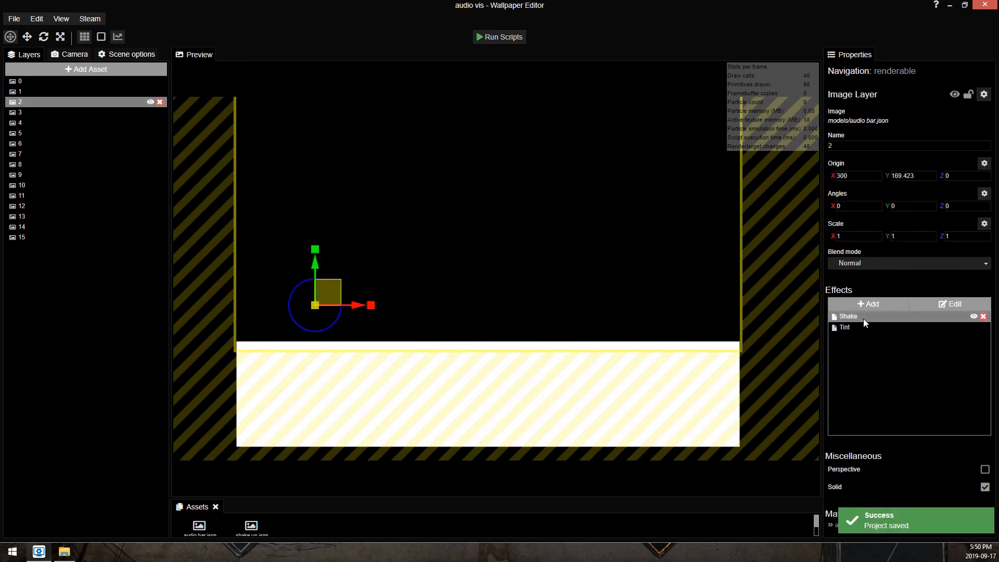
double_click(864, 318)
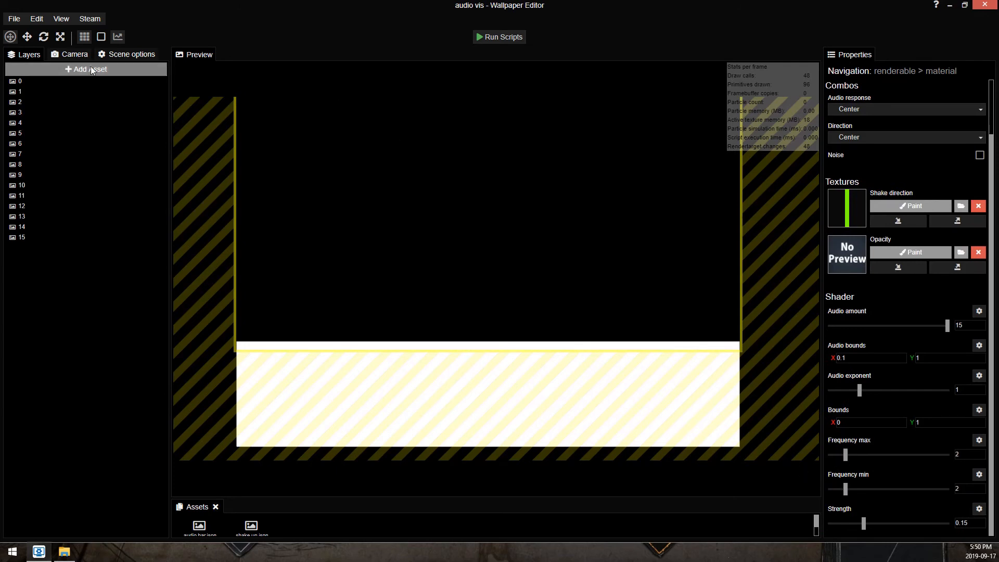
left_click(14, 19)
left_click(25, 72)
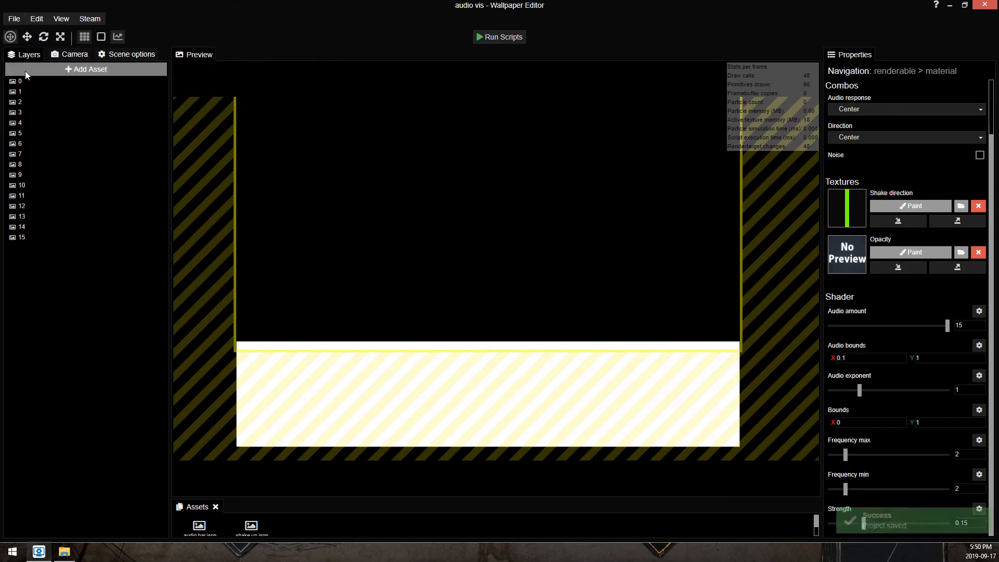
Open scene.json from the project's folder in Notepad and search it for "freq".
left_click(37, 21)
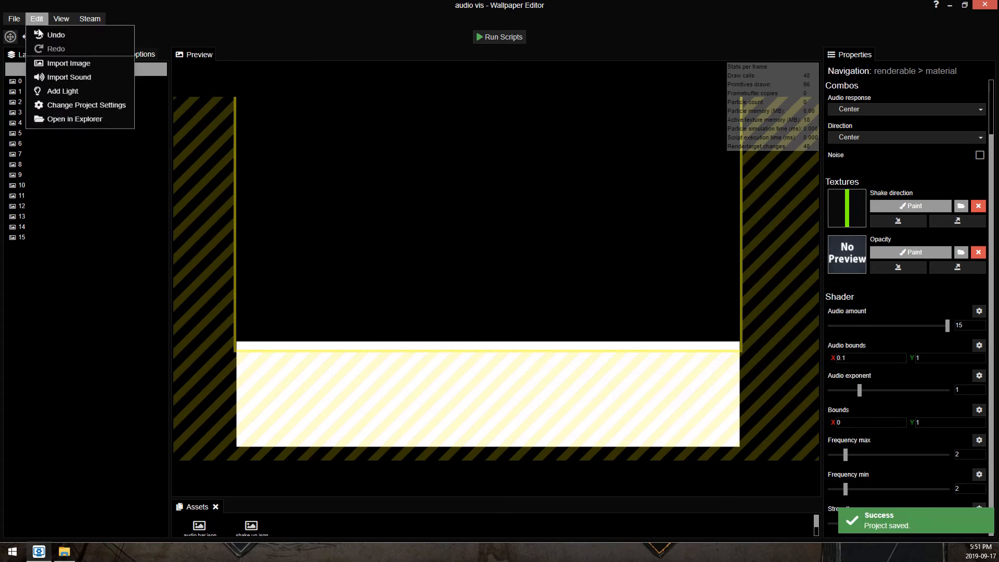
left_click(79, 122)
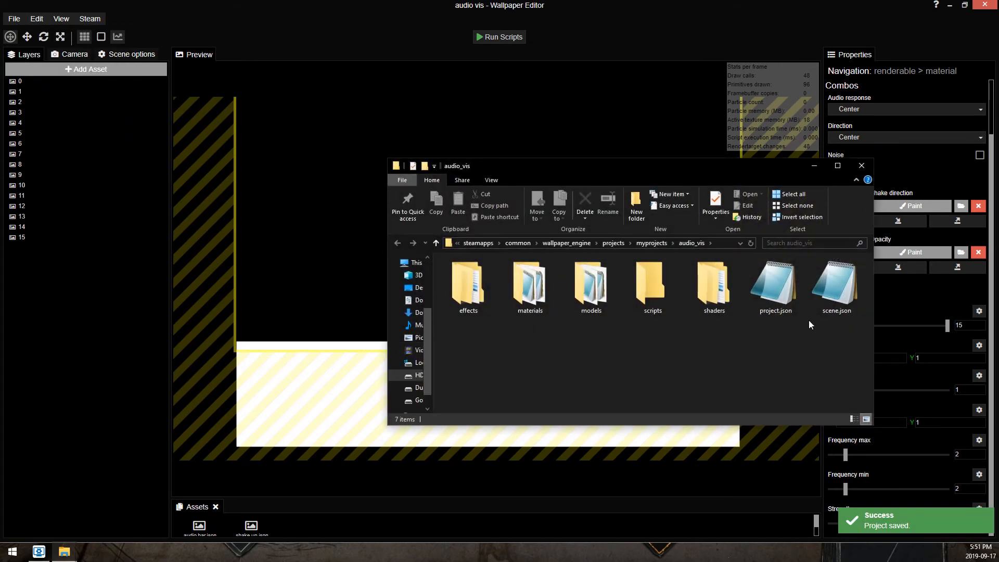
double_click(835, 276)
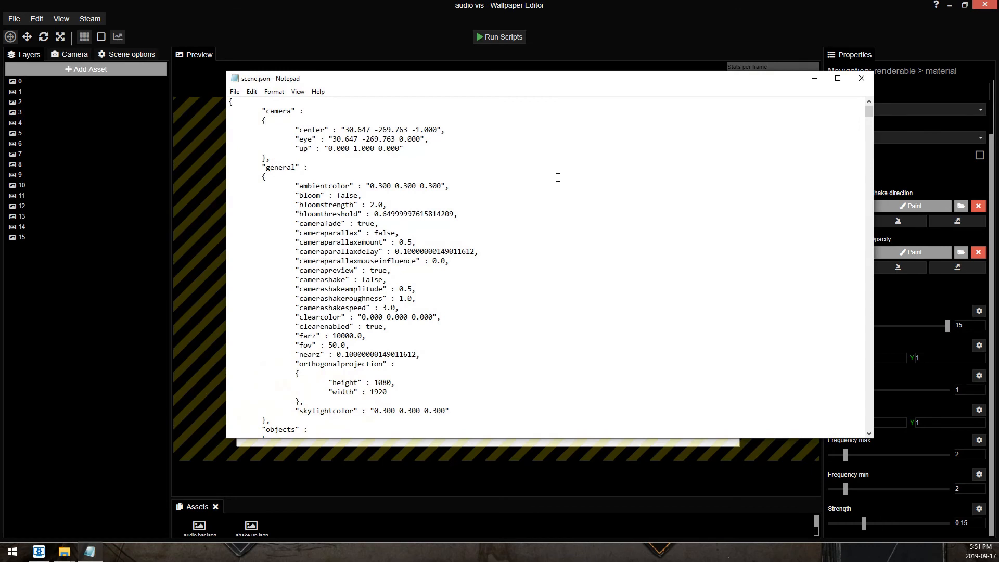
key("ctrl+f")
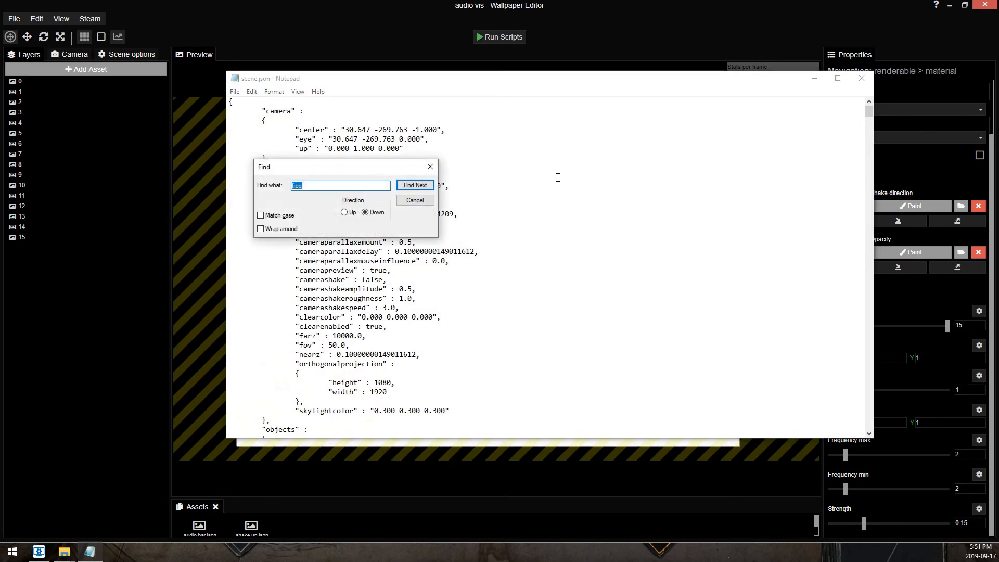
type("f")
key("Return")
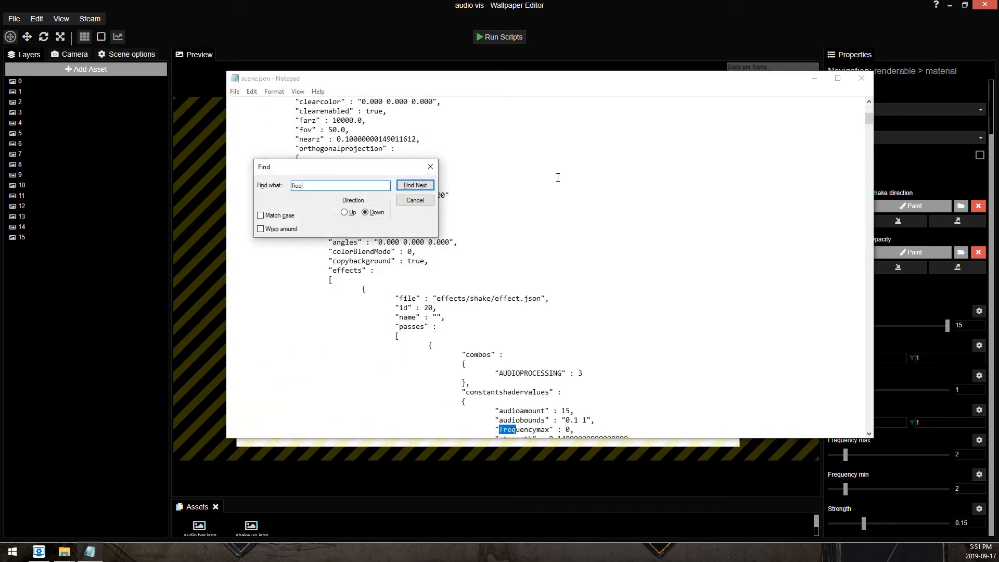
Find bar layer 1's Shake values in scene.json and copy its frequencymax and frequencymin lines.
scroll(769, 292, "down", 1)
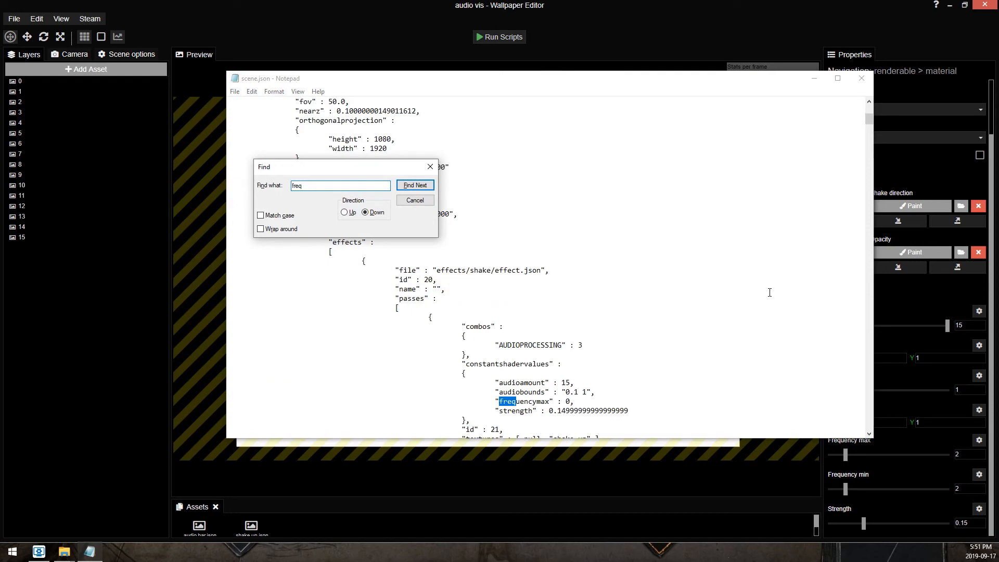
left_click(417, 186)
scroll(661, 354, "down", 1)
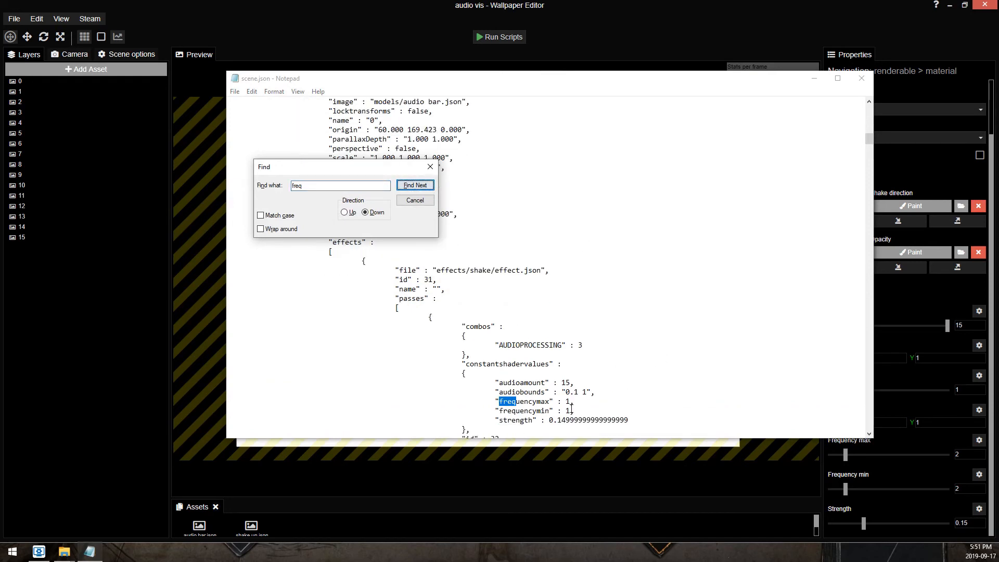
left_click_drag(575, 414, 198, 398)
key("ctrl+c")
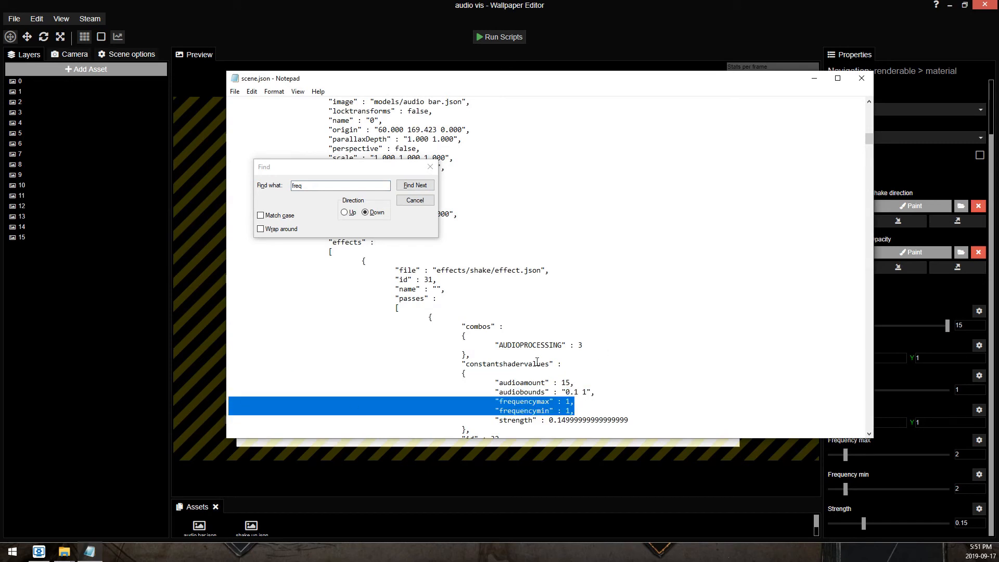
Replace bar layer 3's frequencymax line with the copied frequency lines and set both values to 3.
left_click(415, 185)
scroll(597, 318, "down", 2)
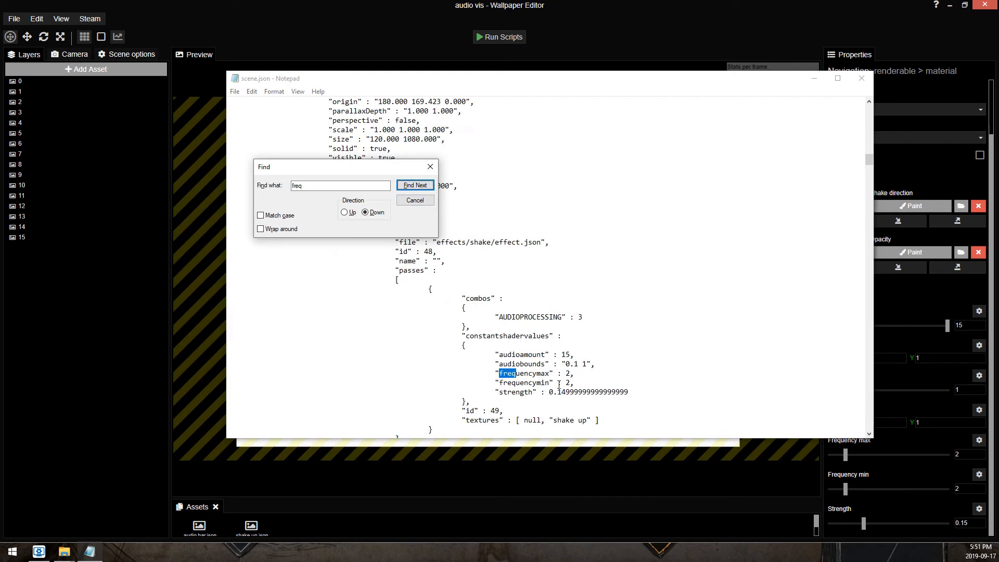
left_click(423, 188)
left_click(415, 185)
scroll(578, 366, "down", 2)
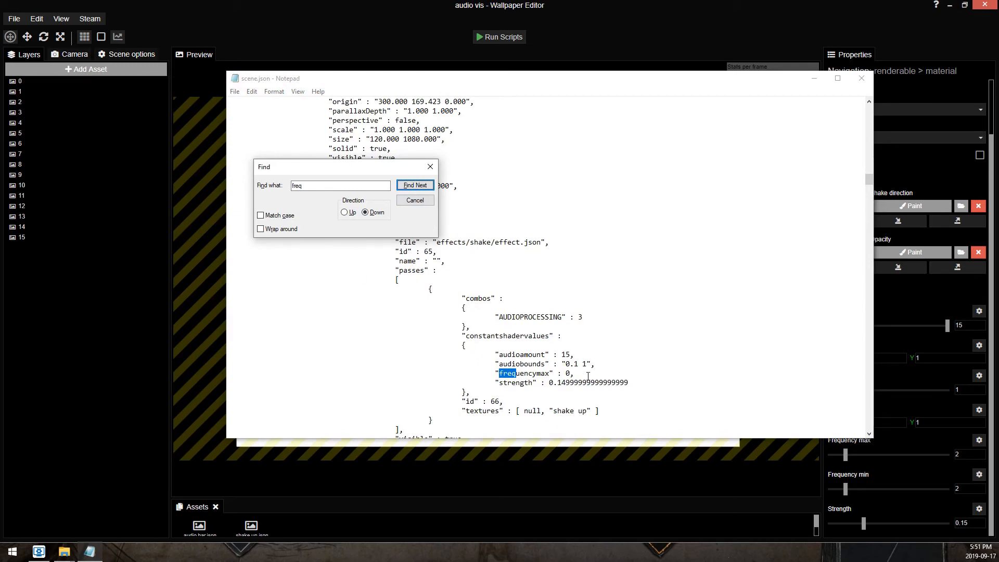
left_click_drag(588, 374, 228, 371)
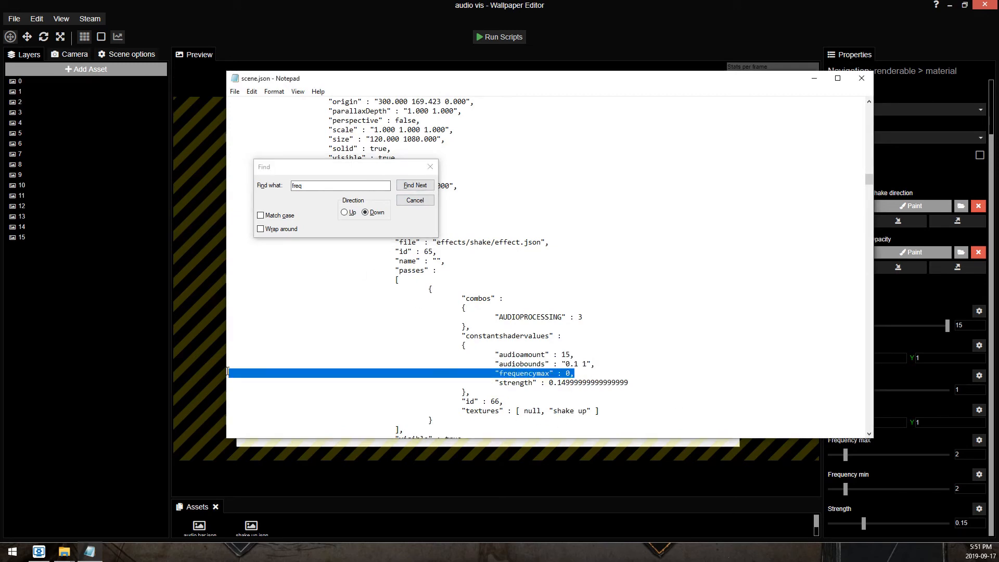
key("ctrl+v")
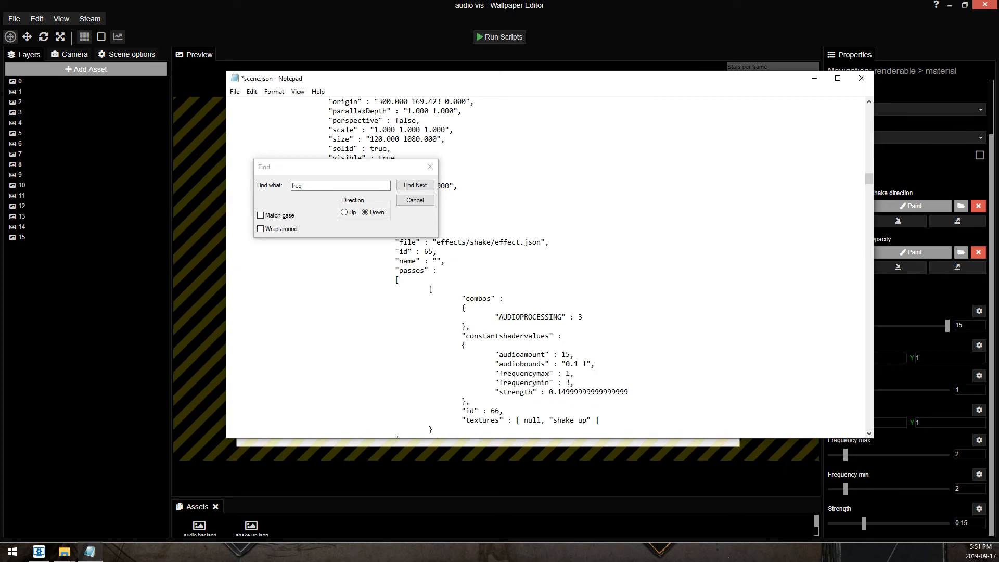
Replace bar layer 4's frequencymax line with the copied frequency lines and set both values to 4.
left_click(417, 186)
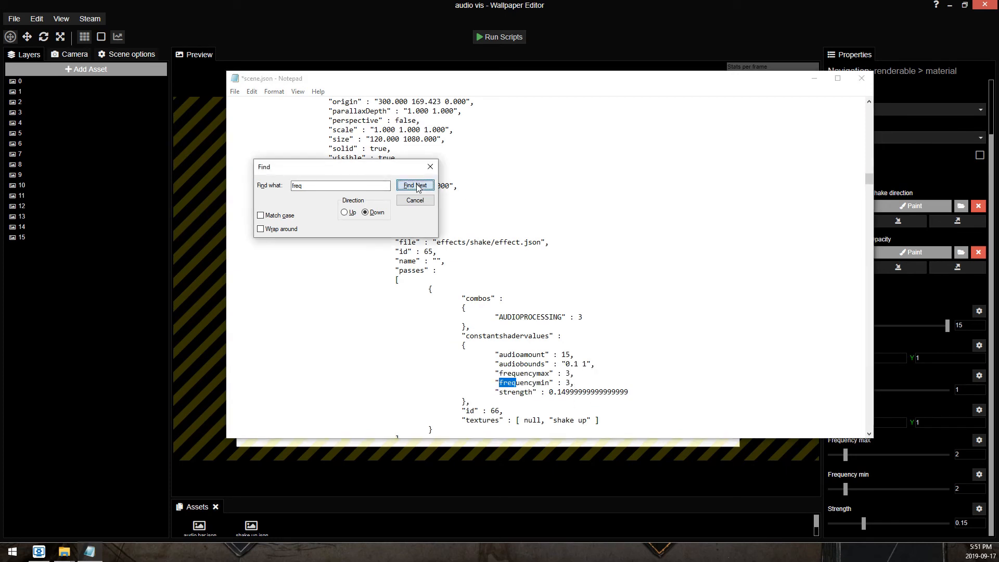
left_click(417, 187)
scroll(586, 428, "down", 2)
left_click_drag(579, 372, 229, 371)
key("ctrl+v")
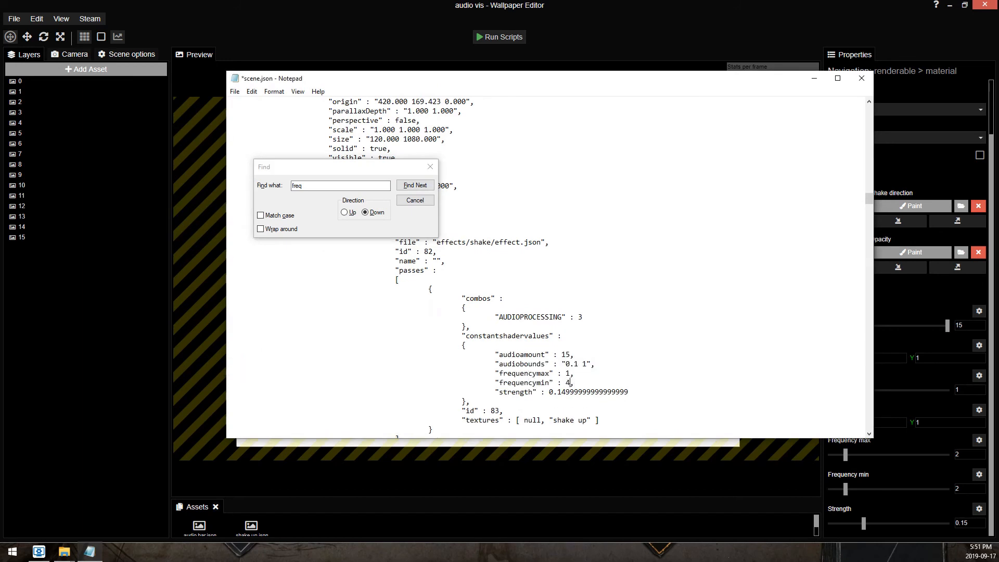
key("BackSpace")
type("4")
Replace bar layer 5's frequencymax line with the copied frequency lines and set both values to 5.
double_click(415, 186)
scroll(575, 404, "down", 1)
left_click_drag(577, 402, 229, 401)
type("\"frequencymax\" : 1, \t\t\t\t\t\t\t\t\"frequencymin\" : 1,")
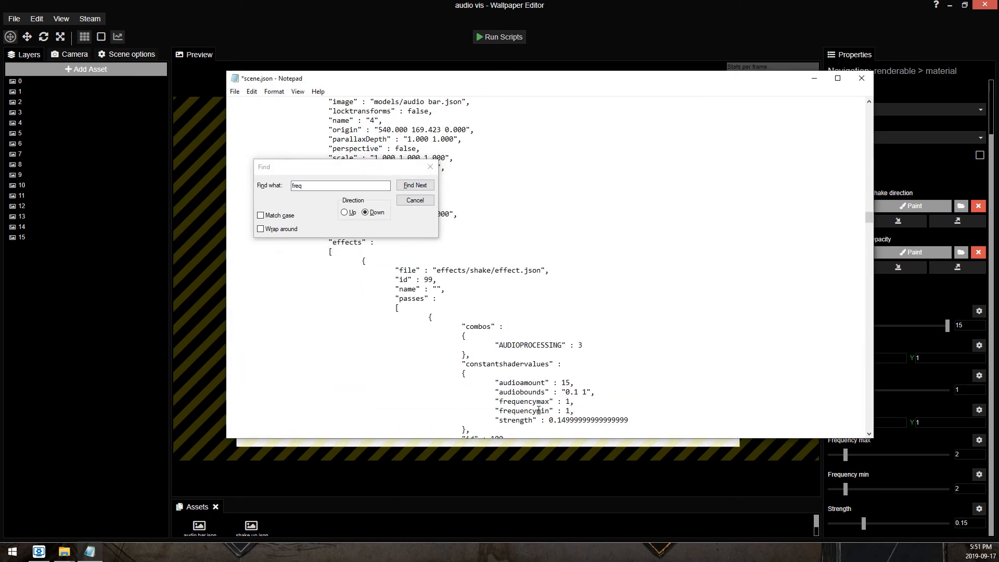
key("Left")
key("BackSpace")
type("5")
Replace bar layer 6's frequencymax line with the copied frequency lines and set both values to 6.
double_click(416, 186)
scroll(577, 374, "down", 2)
left_click_drag(578, 373, 229, 374)
type("\"frequencymax\" : 1, \t\t\t\t\t\t\t\t\"frequencymin\" : 1,")
key("BackSpace")
type("6")
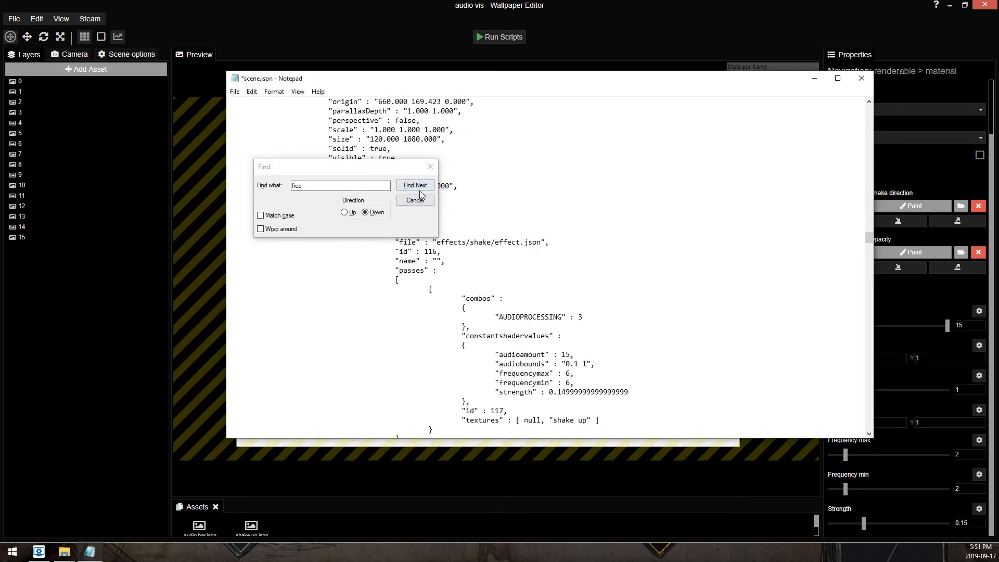
Replace bar layer 7's frequencymax line with the copied frequency lines and set both values to 7.
double_click(416, 187)
scroll(591, 353, "down", 2)
left_click_drag(579, 373, 204, 378)
type("\"frequencymax\" : 1, \t\t\t\t\t\t\t\t\"frequencymin\" : 1,")
key("Left")
key("BackSpace")
type("7")
key("Up")
key("BackSpace")
type("7")
Replace bar layer 8's frequencymax line with the copied frequency lines and set both values to 8.
left_click(416, 185)
left_click(407, 183)
scroll(575, 148, "down", 10)
left_click_drag(577, 140, 249, 140)
type("\"frequencymax\" : 1, \t\t\t\t\t\t\t\t\"frequencymin\" : 1,")
key("Left")
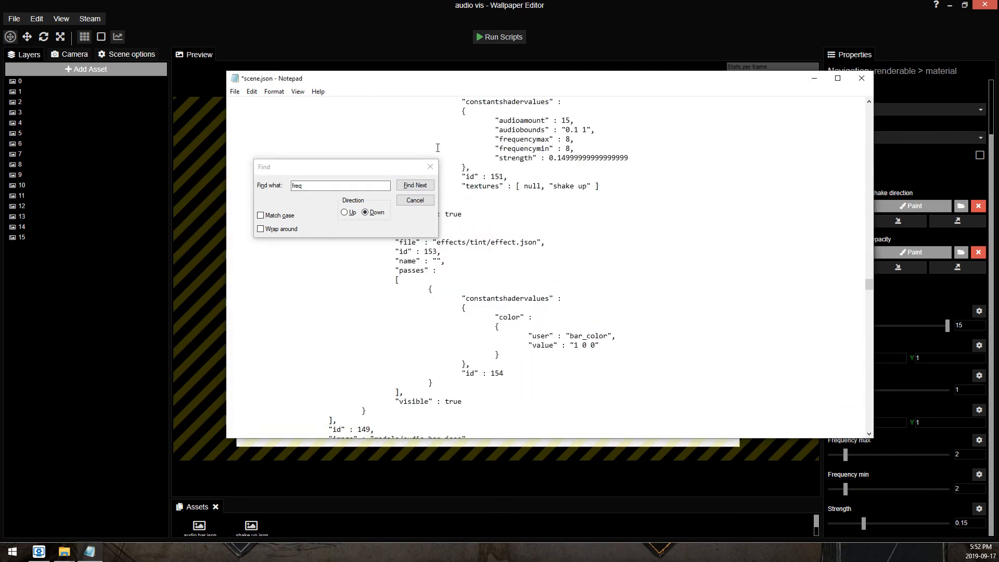
Find bar layer 9's frequencymax line and replace it with the copied frequencymax and frequencymin lines.
double_click(416, 186)
scroll(574, 400, "down", 1)
left_click_drag(576, 402, 229, 402)
type("\"frequencymax\" : 1, \t\t\t\t\t\t\t\t\"frequencymin\" : 1,")
Replace bar layer 10's frequencymax line with the copied frequency lines and set both values to 10.
double_click(416, 185)
scroll(574, 401, "down", 1)
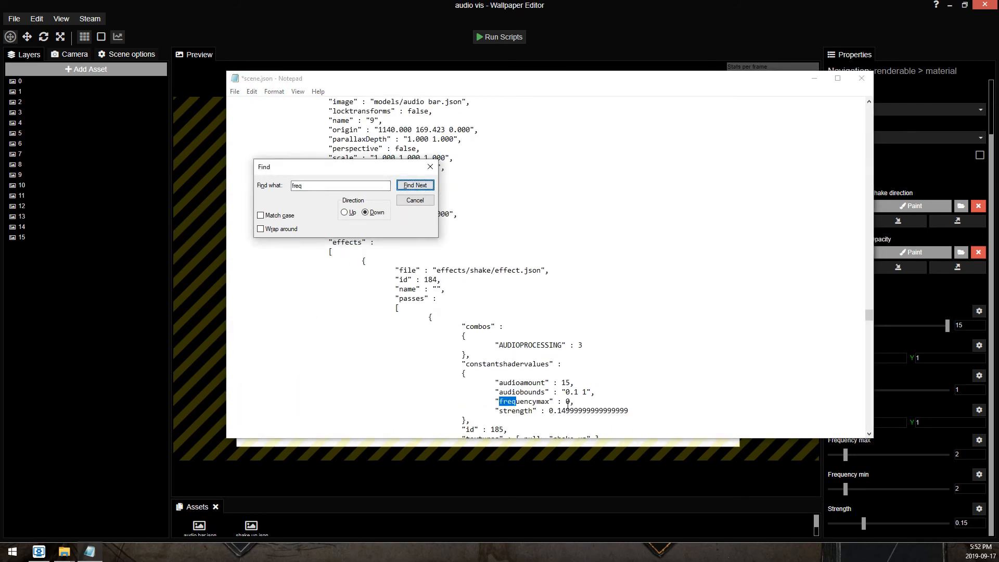
left_click_drag(576, 402, 229, 401)
type("\"frequencymax\" : 1, \t\t\t\t\t\t\t\t\"frequencymin\" : 1,")
key("Left")
type("0")
key("Up")
type("0")
Find bar layer 11's frequencymax line and replace it with the copied frequencymax and frequencymin lines.
double_click(416, 186)
scroll(574, 346, "down", 3)
left_click_drag(576, 346, 229, 346)
type("\"frequencymax\" : 1, \t\t\t\t\t\t\t\t\"frequencymin\" : 1,")
Replace bar layer 12's frequencymax line with the copied frequency lines and set both values to 12.
double_click(415, 186)
left_click(344, 212)
left_click(414, 187)
scroll(574, 159, "up", 2)
left_click_drag(577, 158, 229, 158)
type("\"frequencymax\" : 1, \t\t\t\t\t\t\t\t\"frequencymin\" : 1,")
key("Left")
type("2")
key("Up")
key("Left")
type("2")
Replace bar layer 13's frequencymax line with the copied frequencymax and frequencymin lines.
left_click(366, 212)
left_click_drag(398, 439, 229, 430)
type("\"frequencymax\" : 1, \t\t\t\t\t\t\t\t\"frequencymin\" : 1,")
key("Left")
Search back through the frequency entries and correct bar layer 13's frequencymax and frequencymin to 13.
left_click(345, 212)
left_click(410, 185)
left_click(409, 185)
left_click(366, 212)
left_click(410, 189)
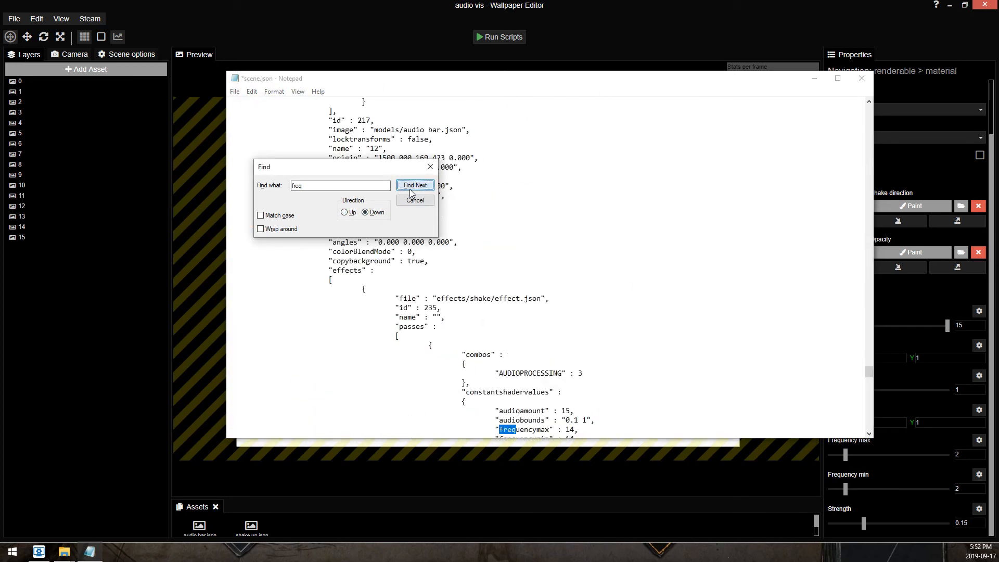
left_click(574, 429)
key("BackSpace")
key("3")
key("Down")
key("BackSpace")
key("3")
Replace the frequencymax lines of bar layers 14 and 15 with the copied frequency lines, setting both values to 14 and 15 respectively.
left_click(411, 187)
left_click_drag(574, 429, 229, 429)
key("ctrl+v")
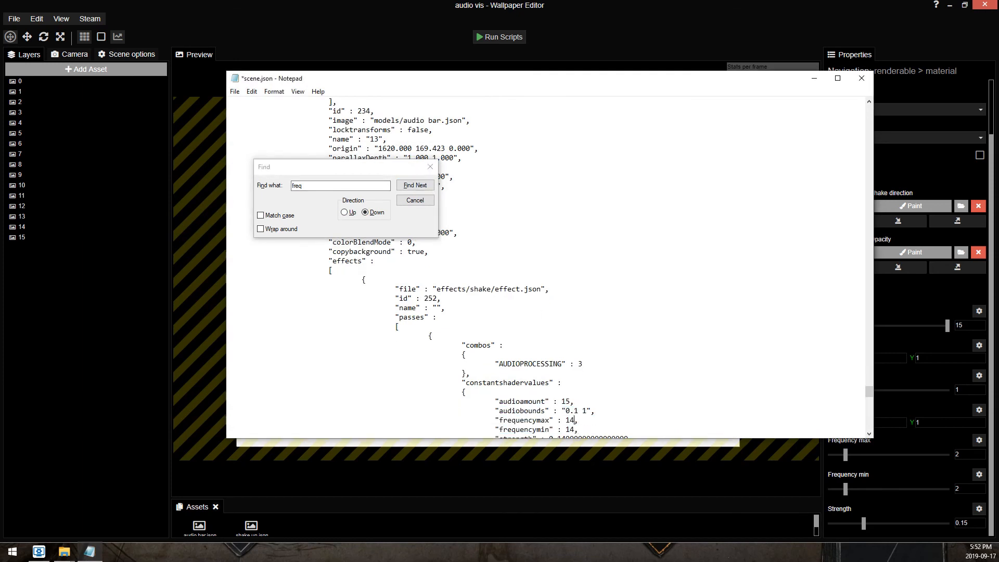
left_click(411, 185)
left_click_drag(574, 429, 224, 426)
left_click(412, 185)
Close the search, save scene.json and close Notepad.
left_click(432, 169)
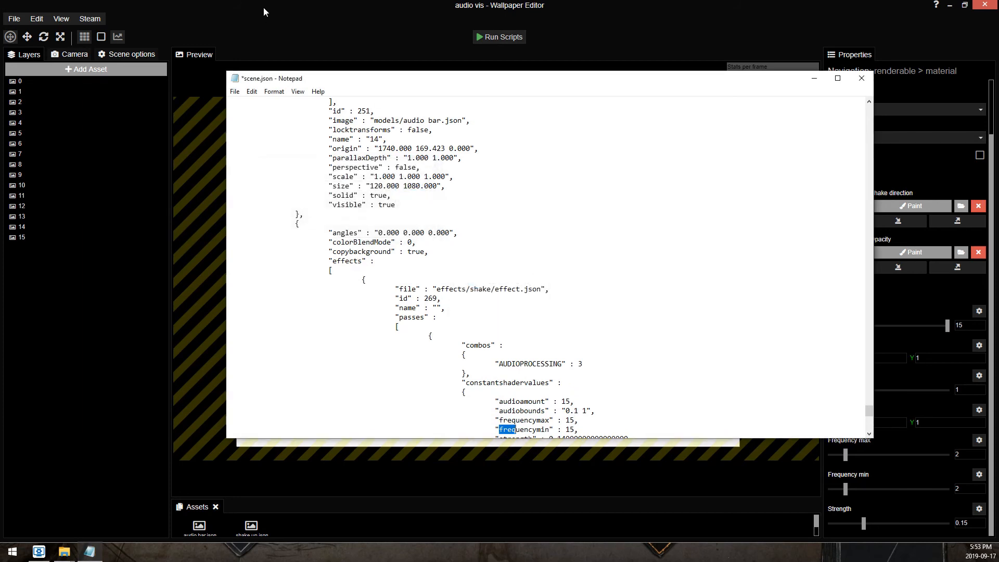
left_click(14, 18)
left_click(235, 92)
left_click(266, 139)
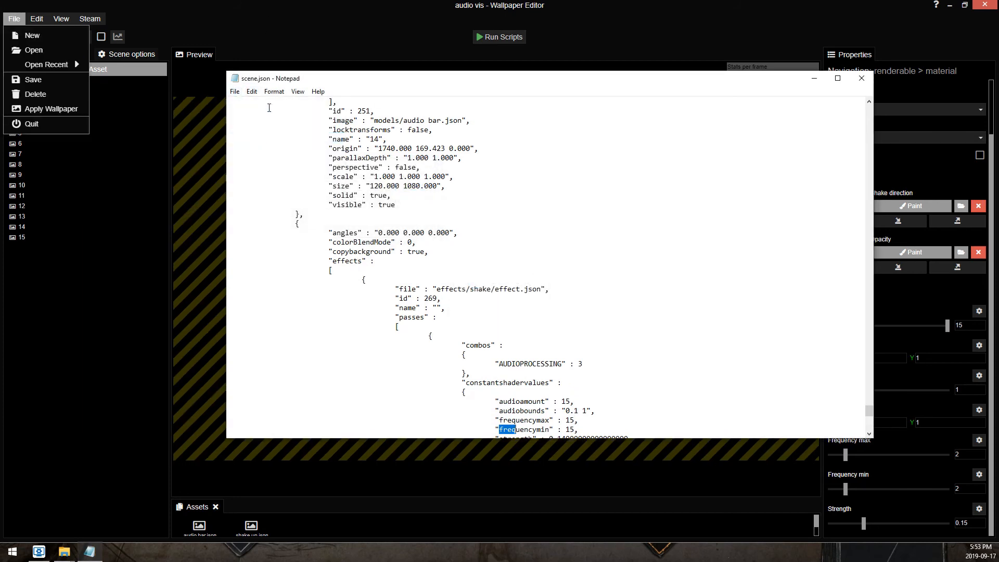
left_click(861, 78)
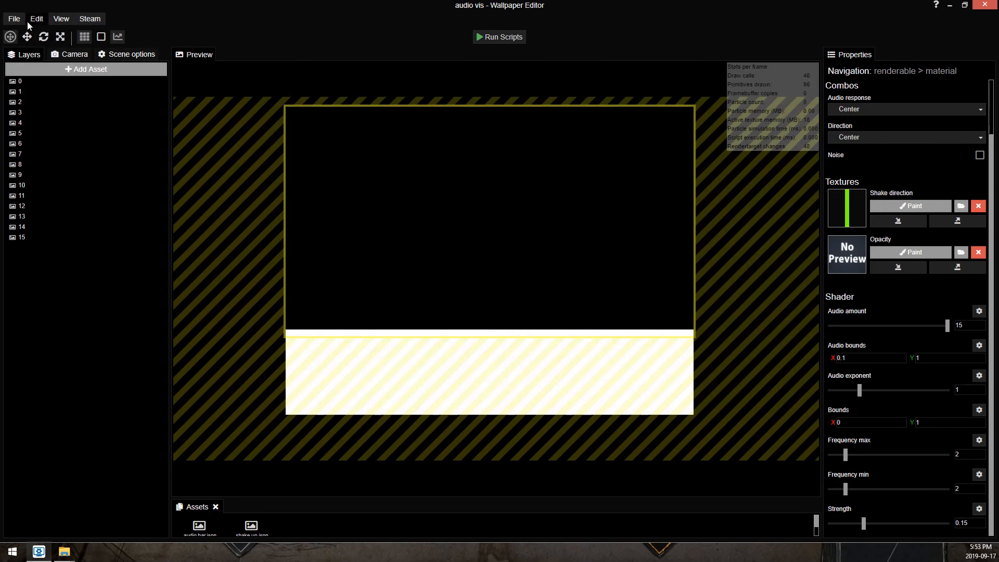
Reload the audio_vis project from the recent projects to bring in the edited scene.json.
left_click(14, 19)
mouse_move(68, 65)
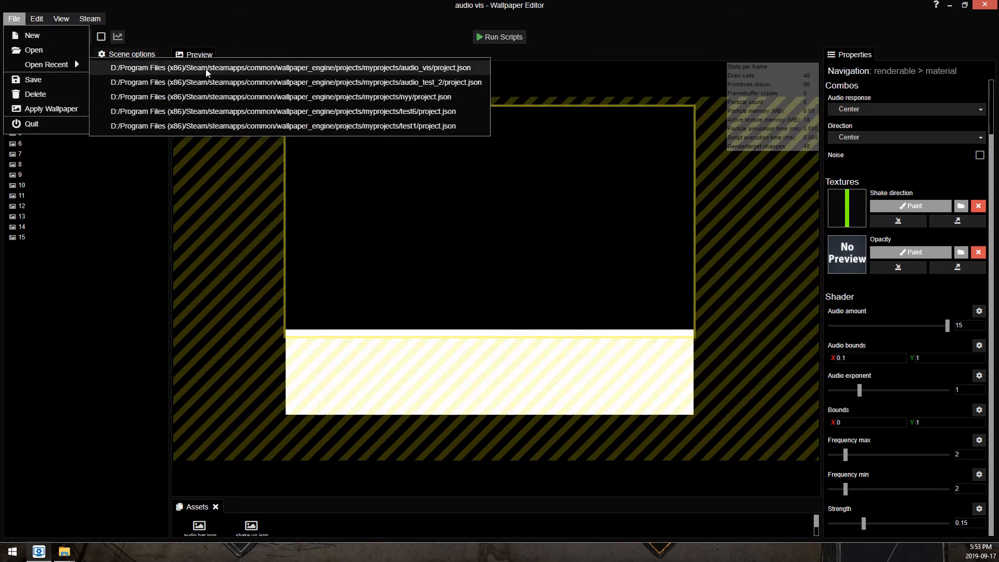
left_click(430, 68)
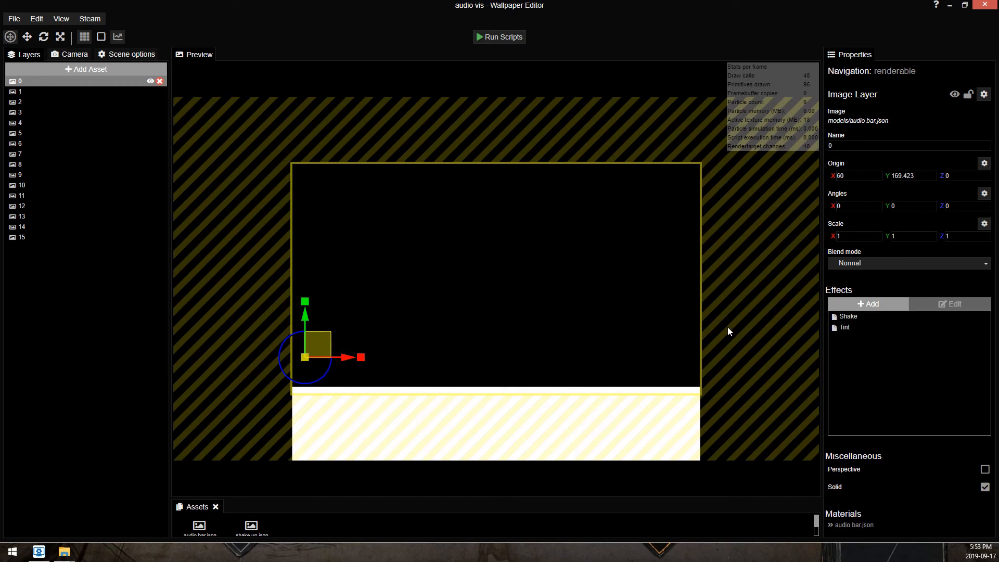
Apply the wallpaper, minimize the editor, close both open folder windows to view the visualizer on the desktop, and return to Wallpaper Editor.
left_click(17, 21)
left_click(950, 7)
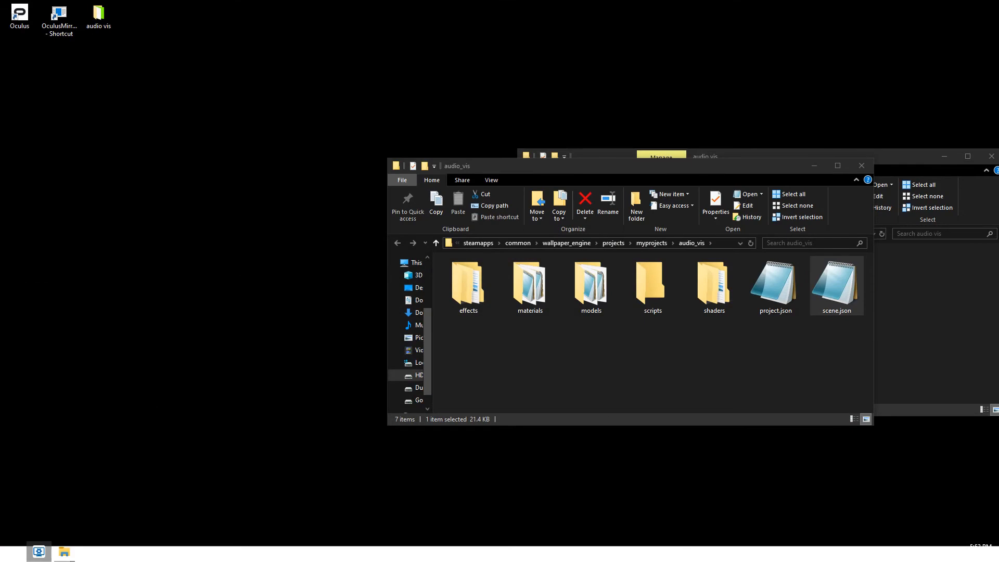
left_click(871, 166)
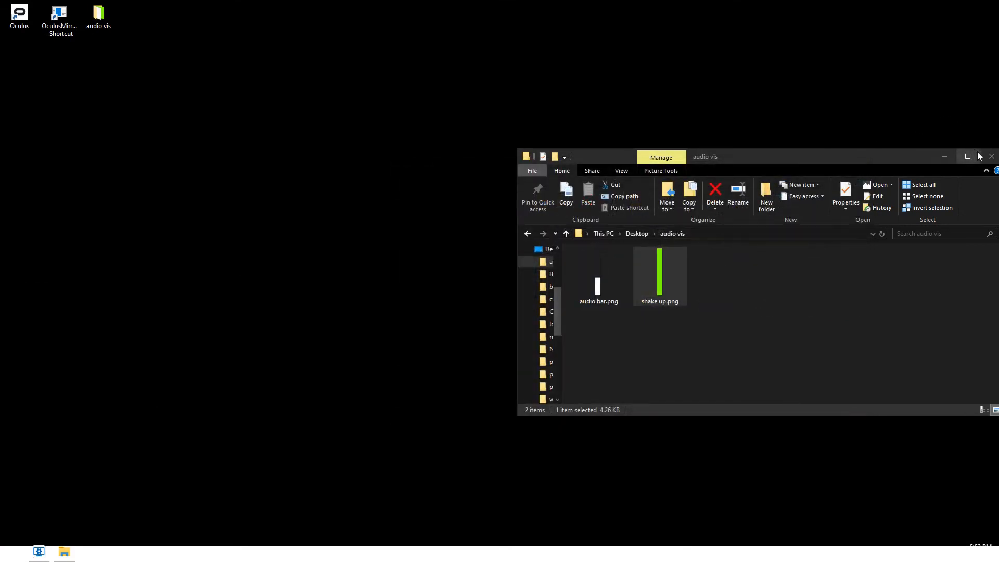
left_click(992, 157)
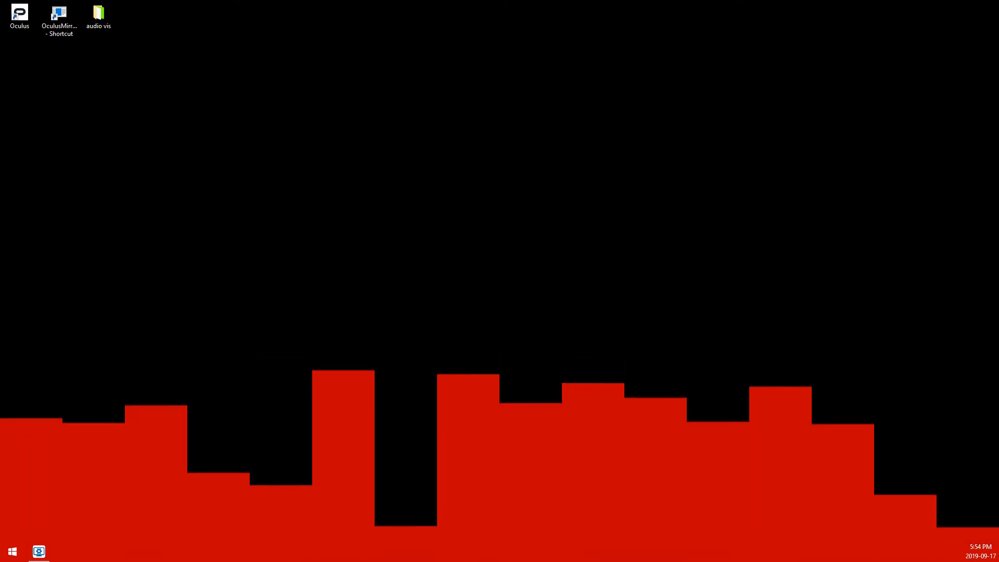
left_click(39, 552)
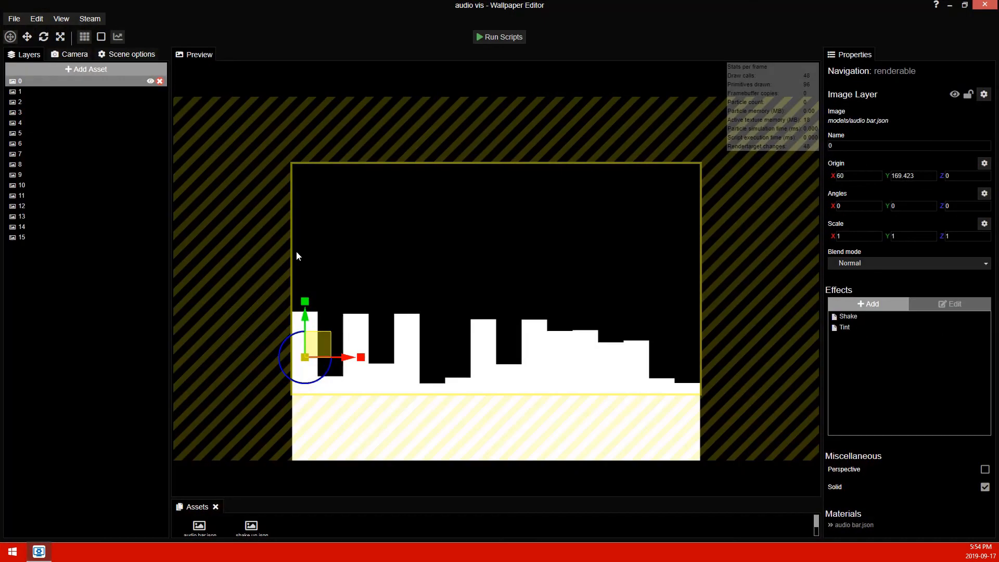
Try X scales of 0.8 and 0.5 on bar layer 1, restore the X scale to 1 and save the project.
left_click(32, 93)
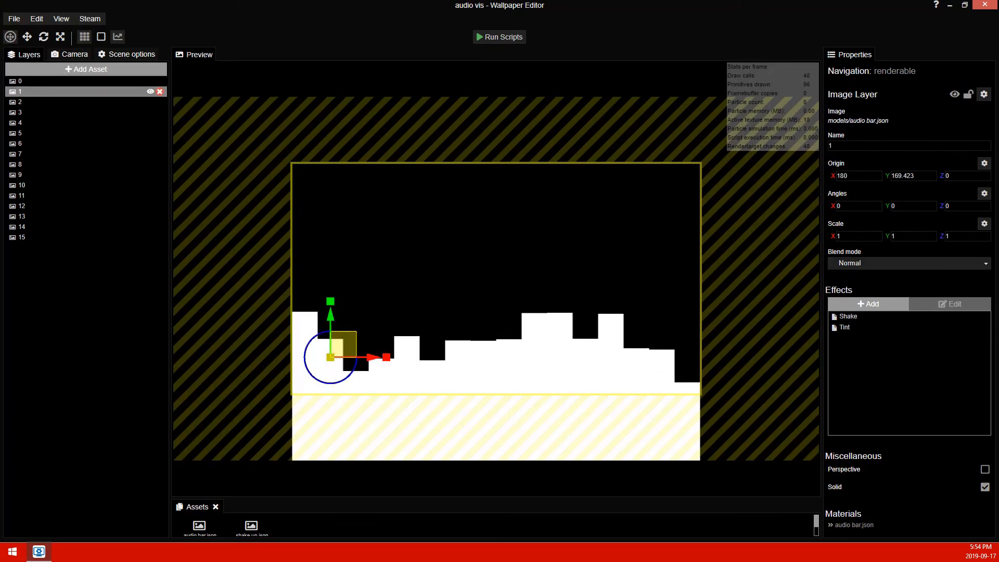
type("8")
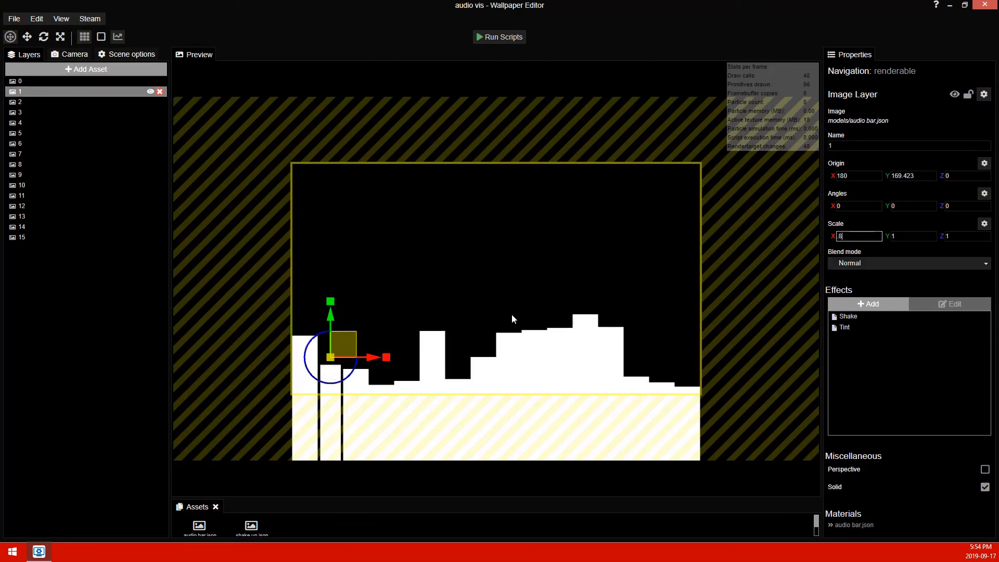
type("5")
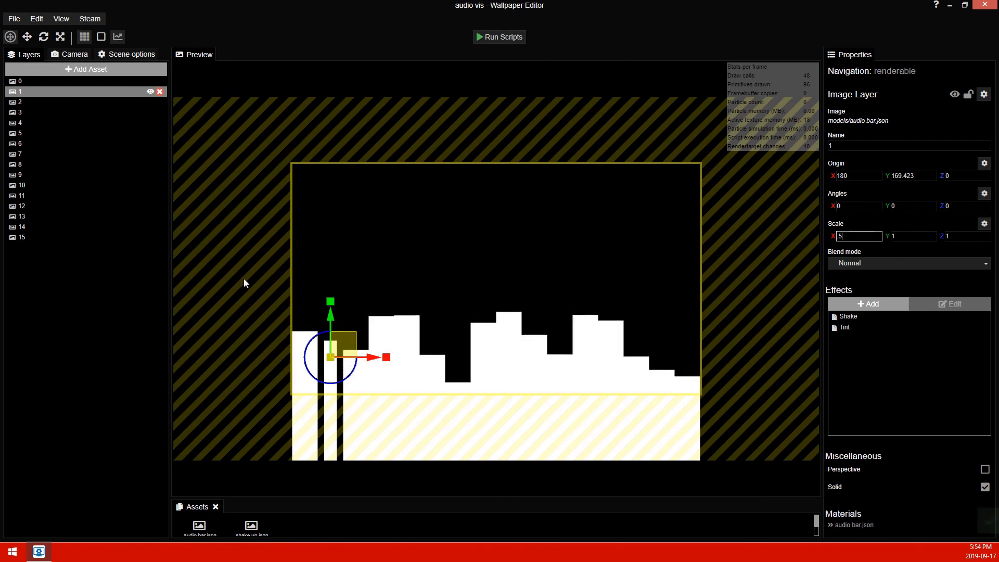
key("ctrl+s")
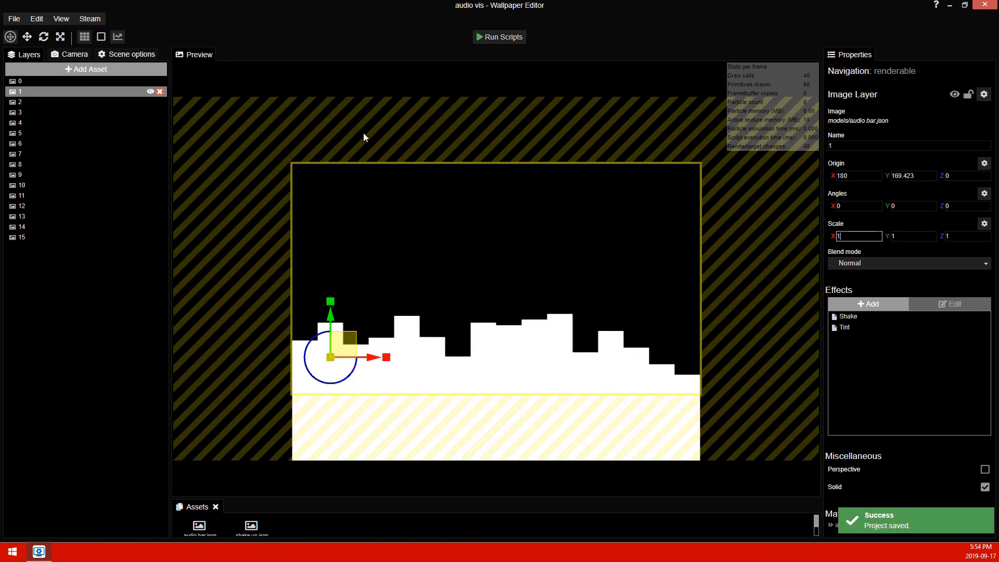
Add a Fullscreen Layer from the Renderables assets to the scene.
scroll(505, 285, "up", 3)
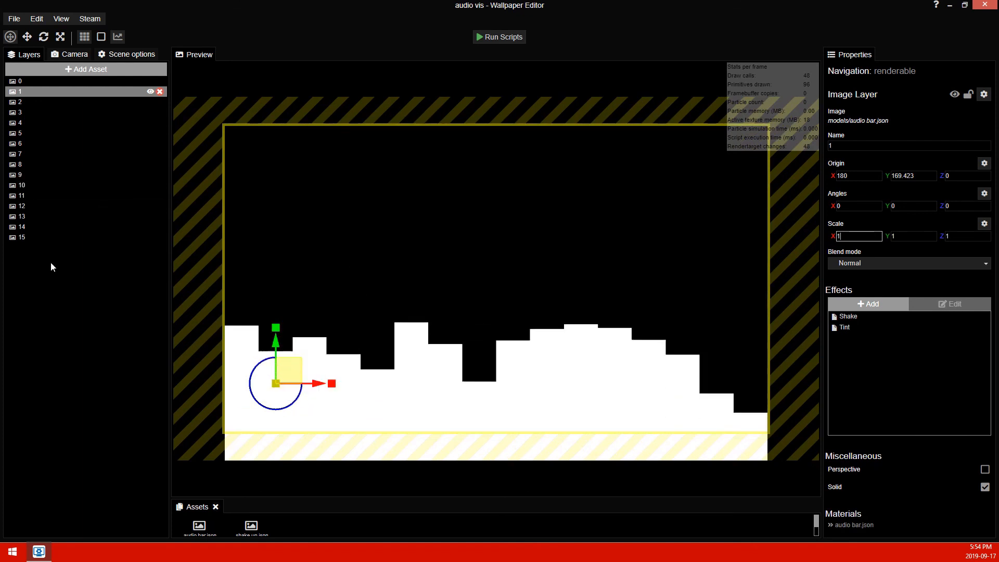
left_click(94, 70)
scroll(417, 209, "down", 2)
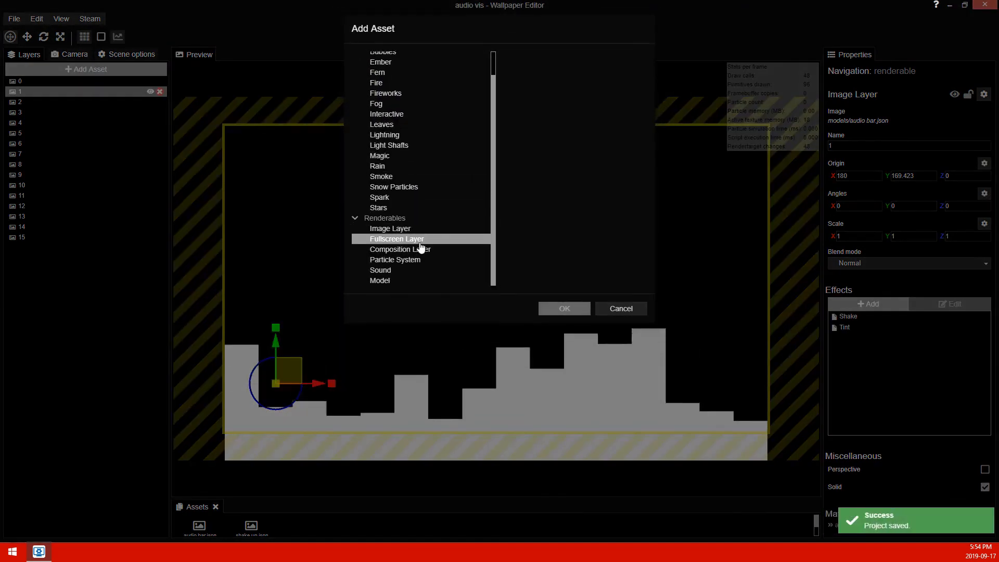
double_click(411, 238)
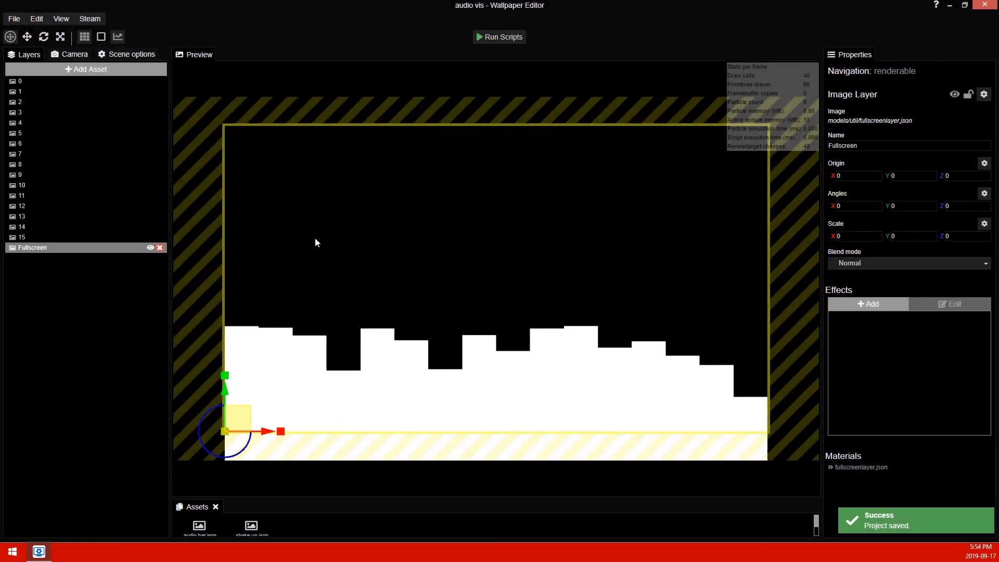
Add the Reflection effect from the Colorize category to the Fullscreen layer.
scroll(407, 210, "up", 1)
mouse_move(407, 209)
left_mouse_down()
mouse_move(395, 207)
mouse_move(410, 200)
left_mouse_up()
scroll(407, 210, "up", 1)
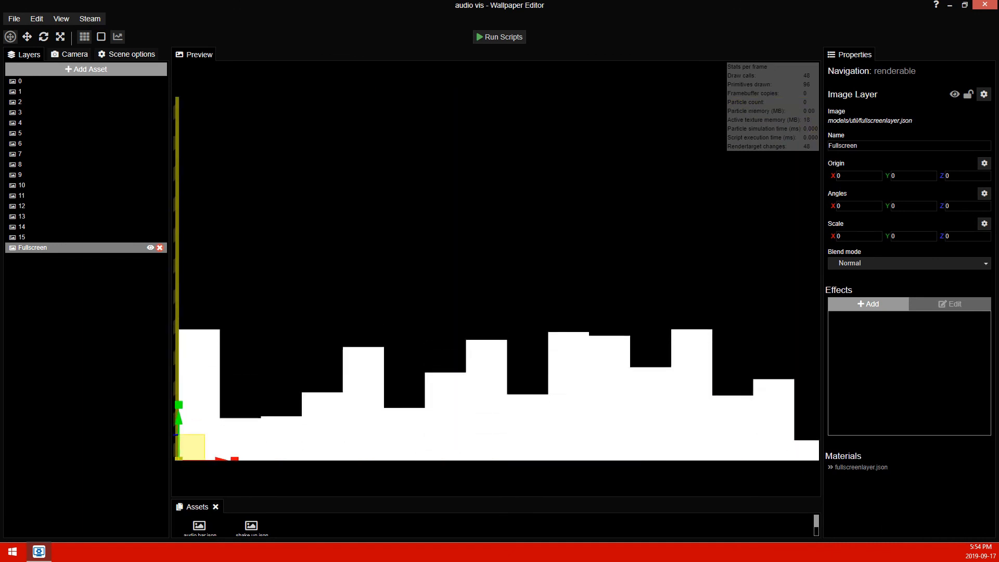
scroll(406, 211, "down", 1)
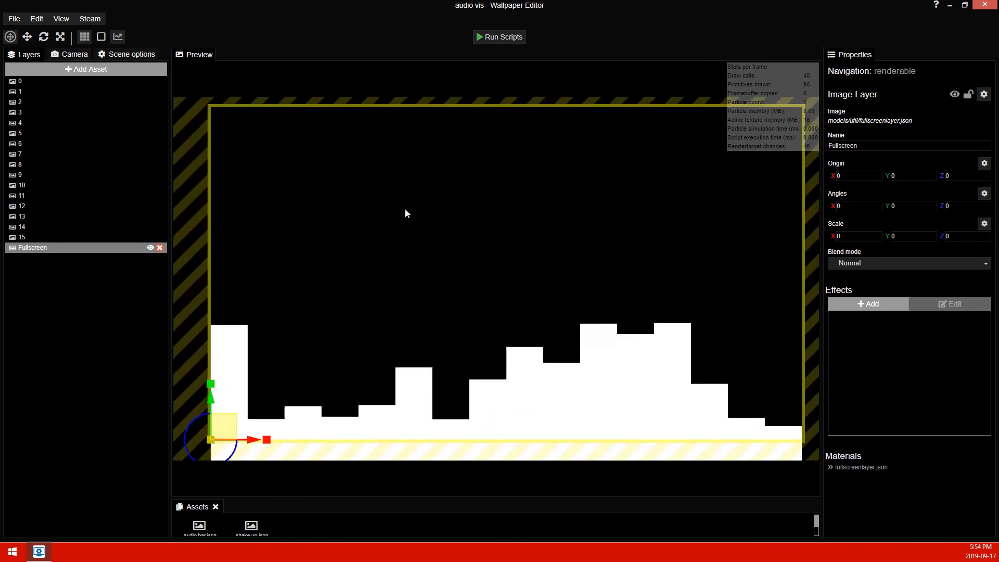
scroll(405, 213, "up", 1)
left_click(867, 304)
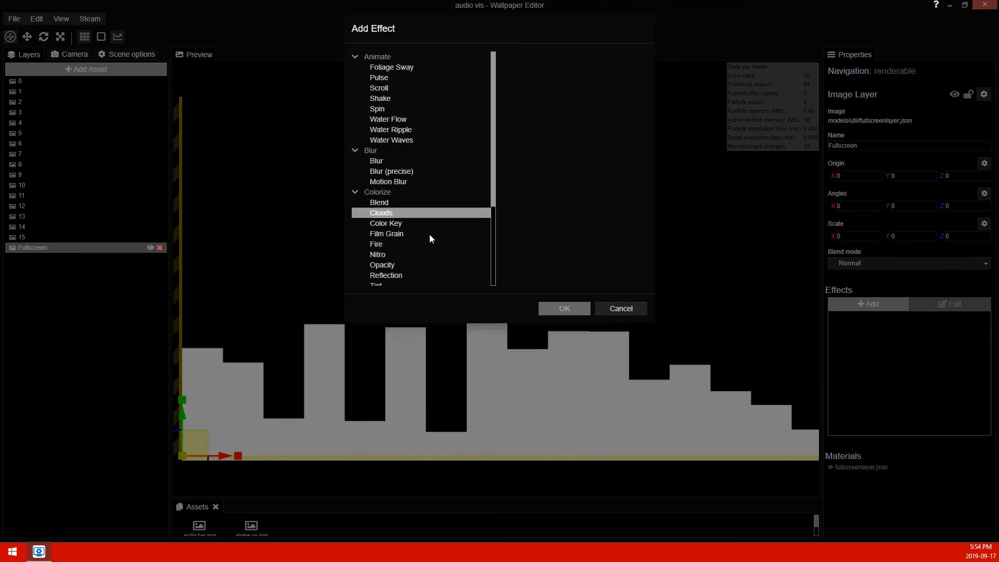
left_click(419, 275)
left_click(564, 309)
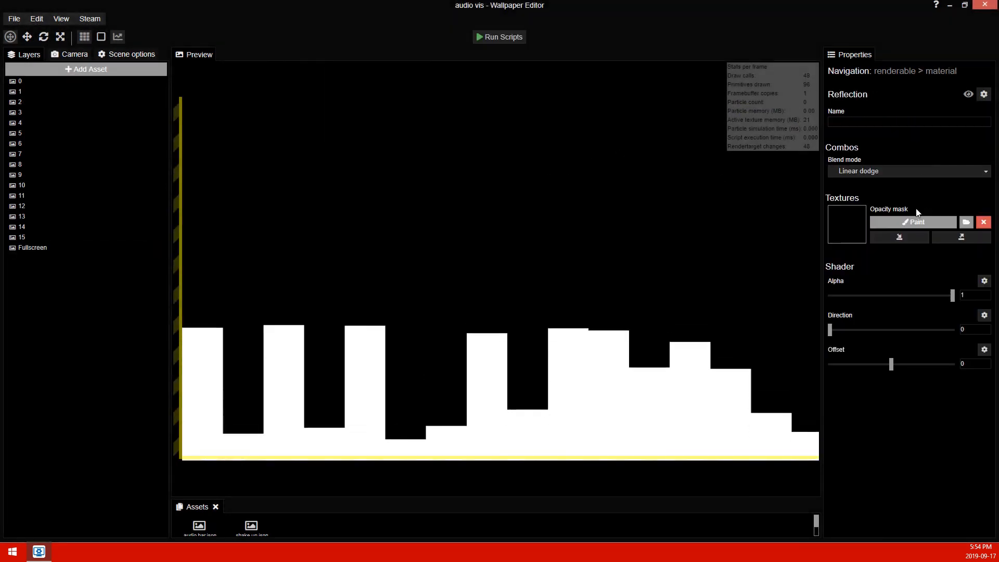
Paint the Reflection's opacity mask over the whole canvas with a size 1000 brush at value 255, and accept the mask.
left_click(902, 222)
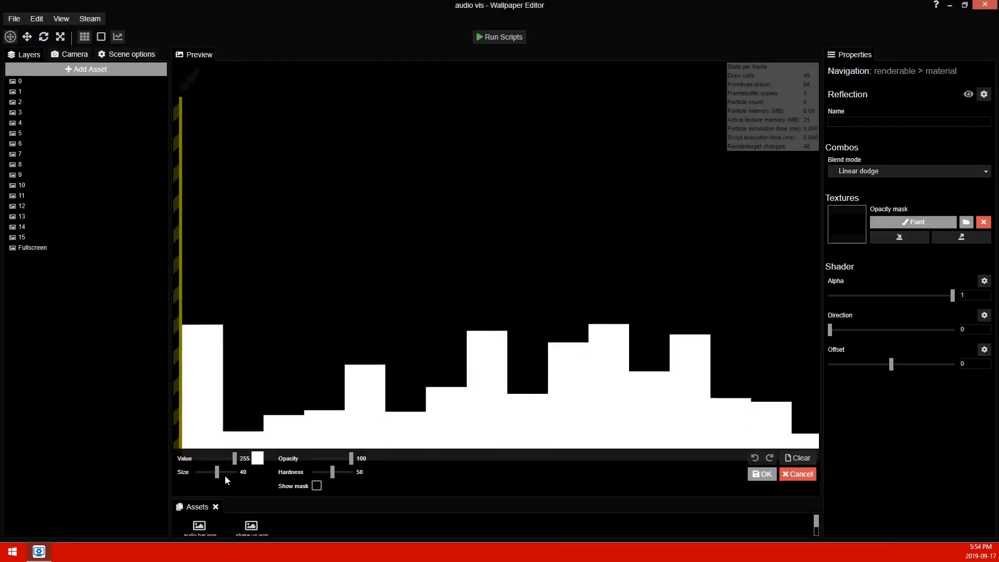
left_click_drag(218, 472, 375, 460)
scroll(319, 172, "down", 1)
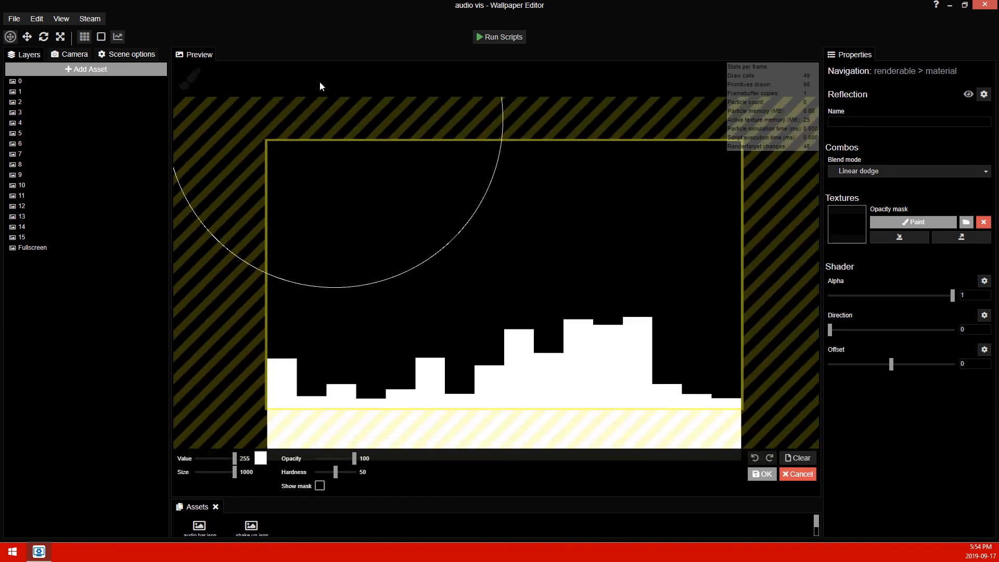
mouse_move(267, 79)
left_mouse_down()
mouse_move(319, 99)
mouse_move(741, 105)
mouse_move(657, 227)
mouse_move(678, 314)
left_mouse_up()
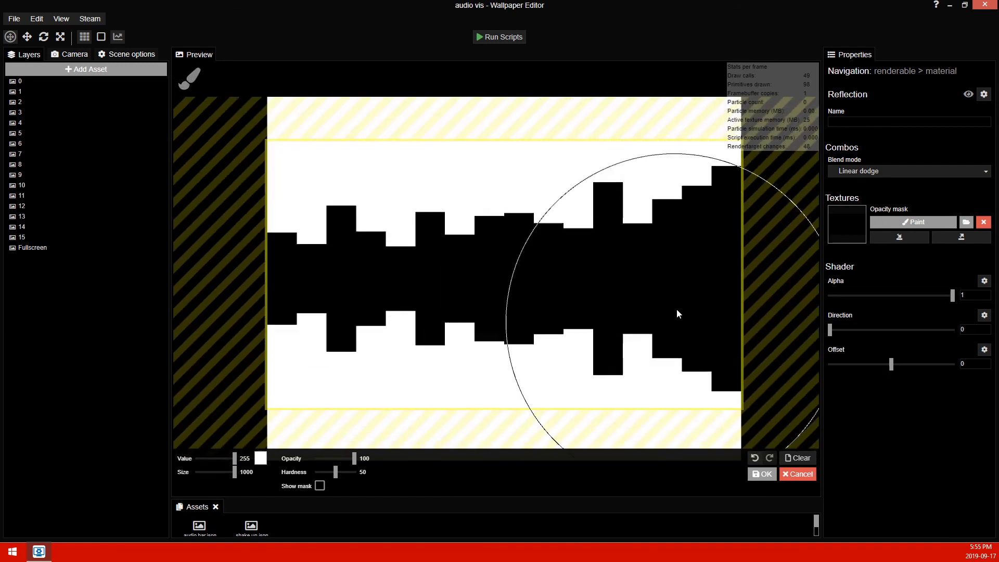
scroll(677, 314, "up", 1)
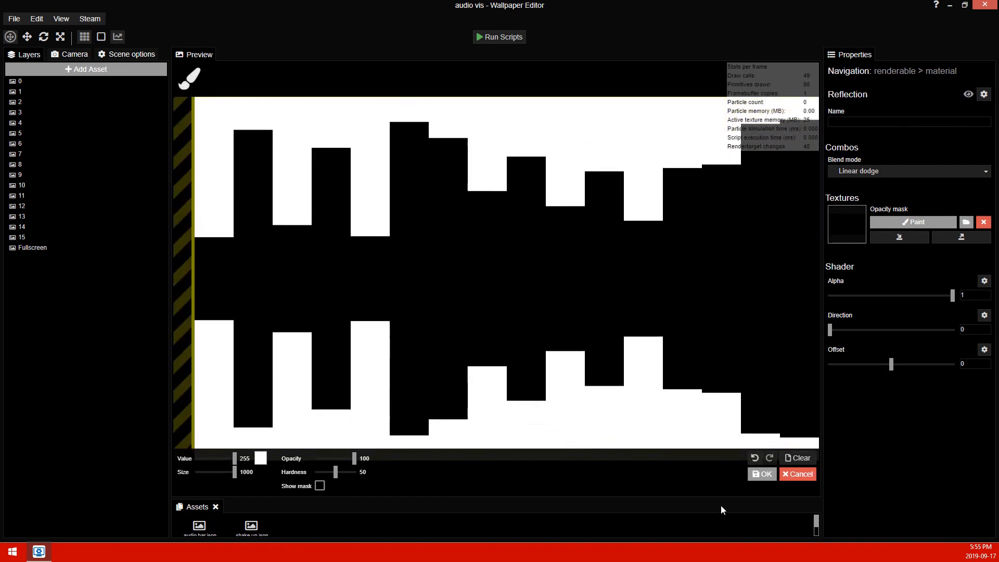
left_click(763, 474)
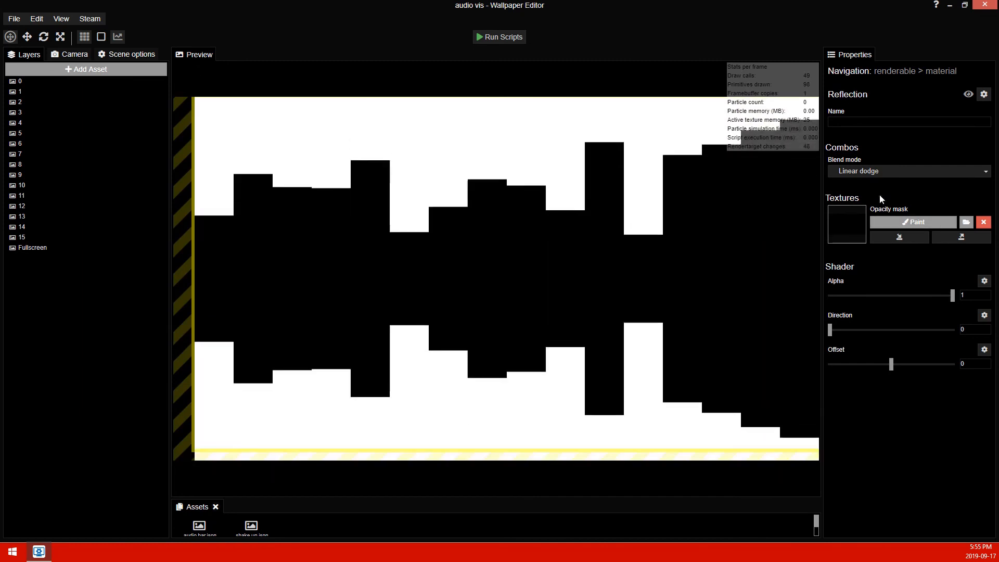
Change the Reflection effect's blend mode so that the mirrored bars replace the original ones.
left_click(860, 174)
left_click(857, 180)
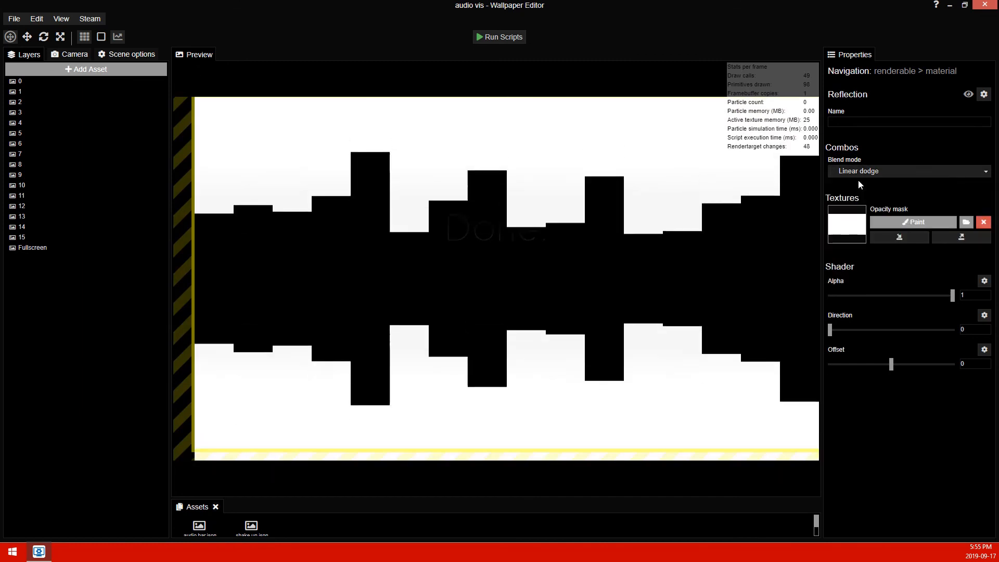
left_click(857, 172)
left_click(856, 187)
Hide the Reflection effect on the Fullscreen layer and save the project.
left_click(71, 249)
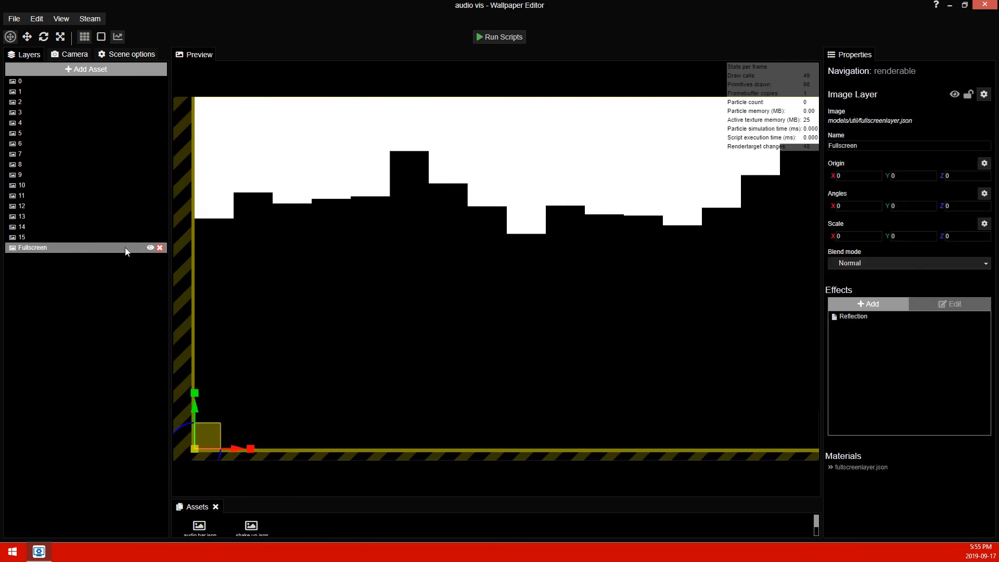
left_click(953, 317)
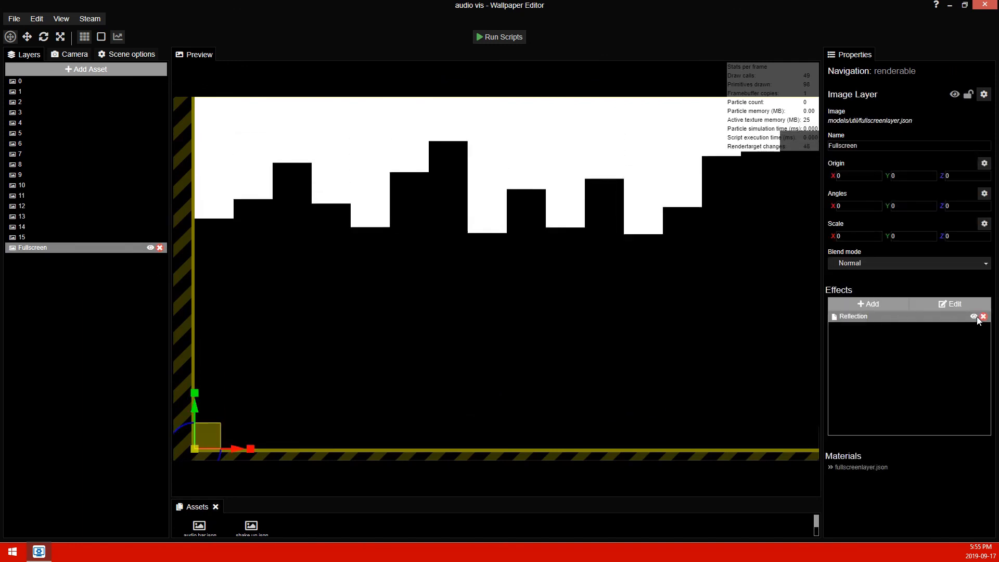
left_click(974, 316)
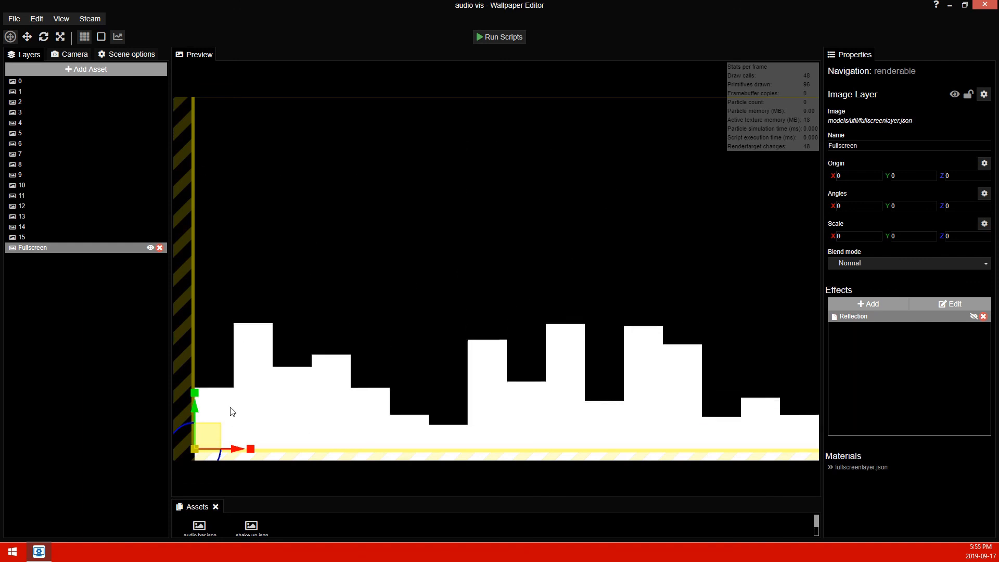
scroll(446, 239, "down", 2)
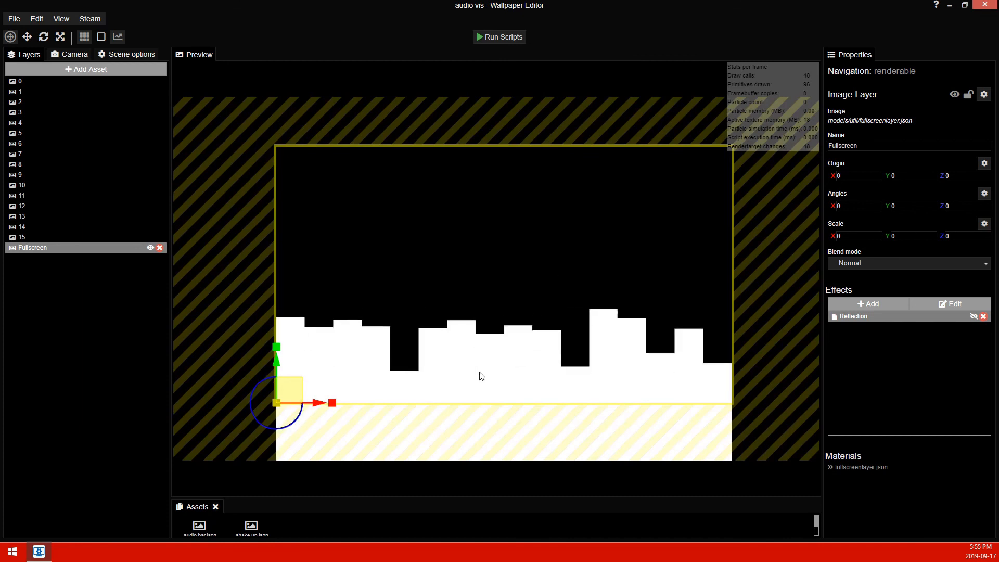
key("ctrl+s")
scroll(453, 268, "up", 2)
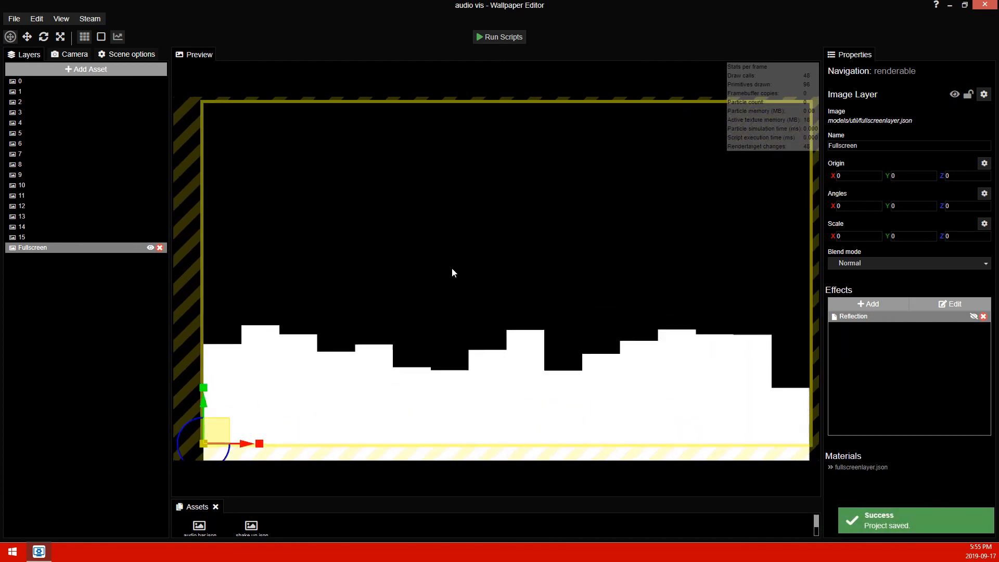